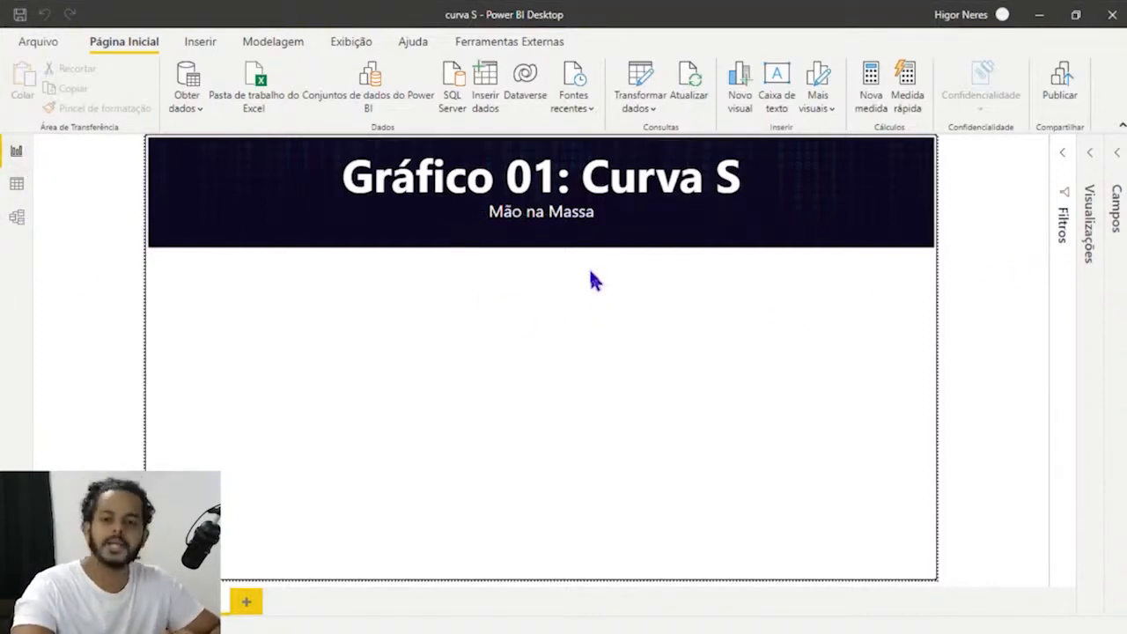
# Examine the data model's tables, then the rows and fields of the Projeto table in the data view.
pyautogui.click(16, 184)
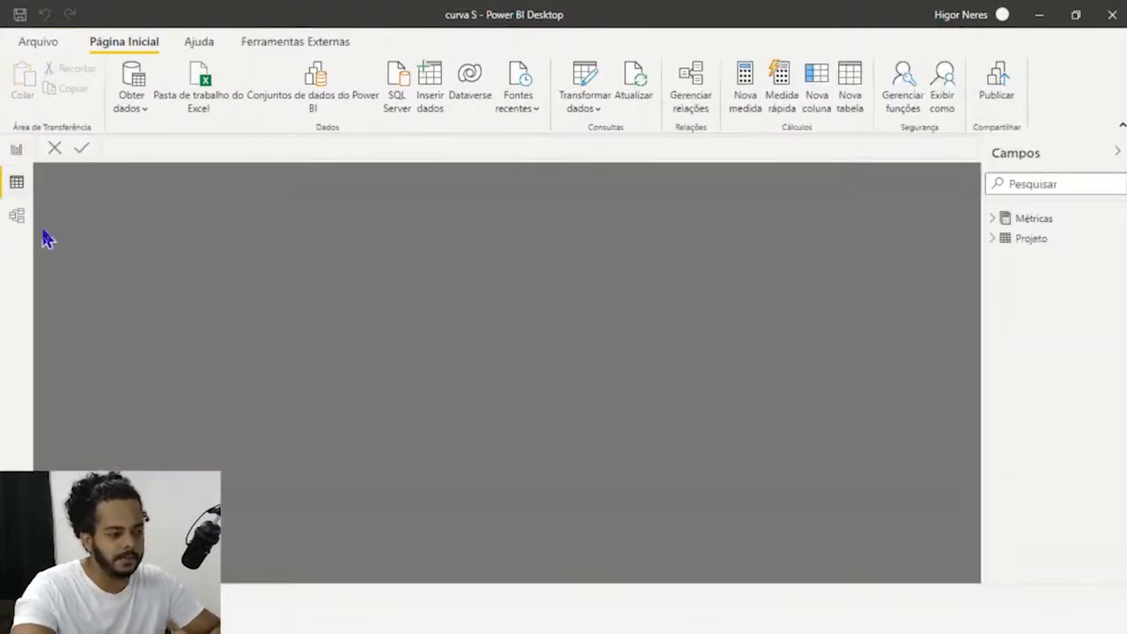
pyautogui.click(17, 220)
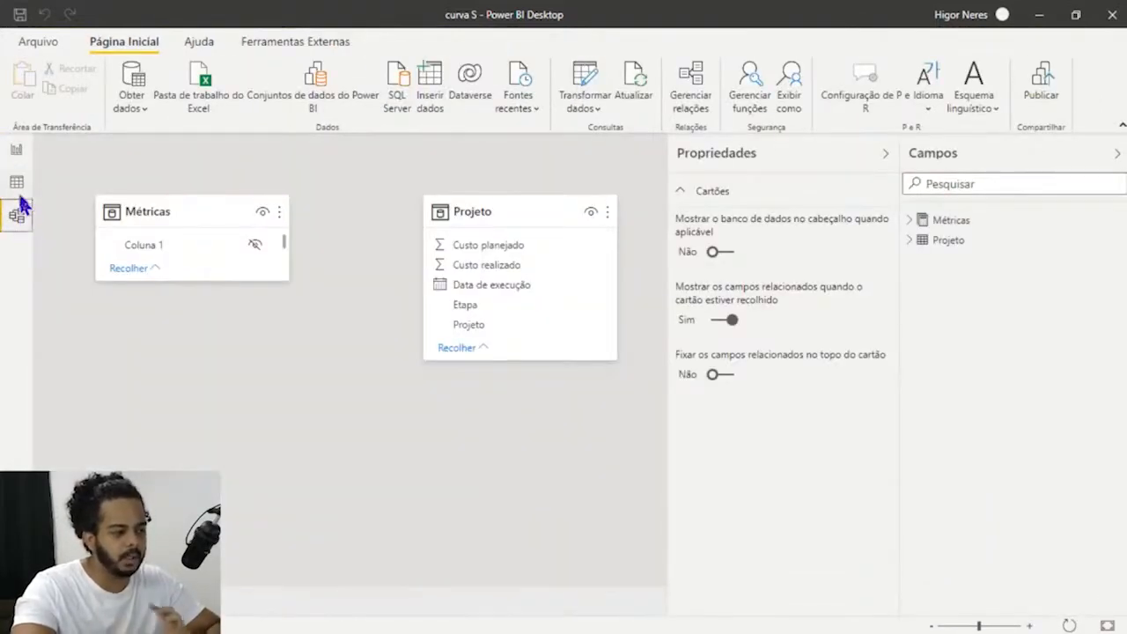
pyautogui.click(17, 188)
pyautogui.click(1032, 238)
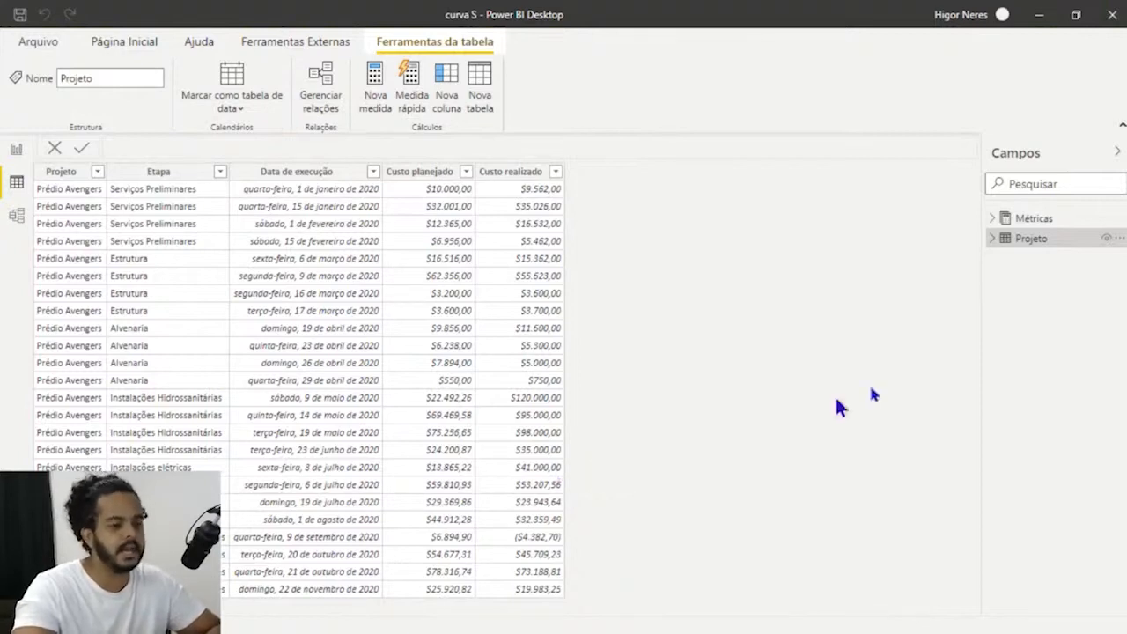
pyautogui.click(991, 248)
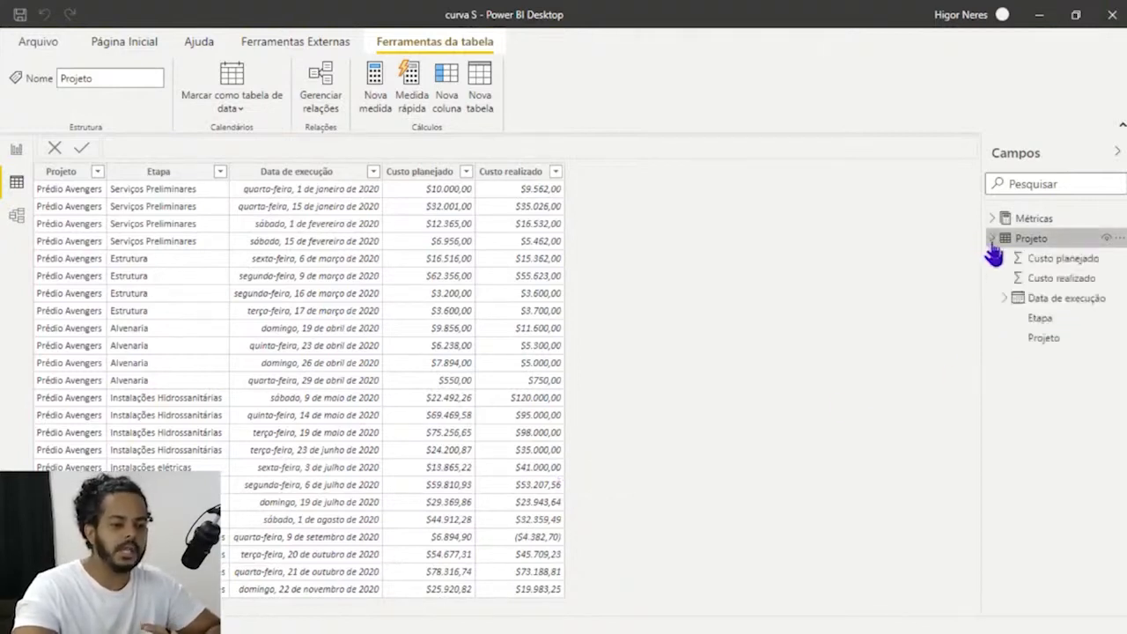
pyautogui.click(991, 247)
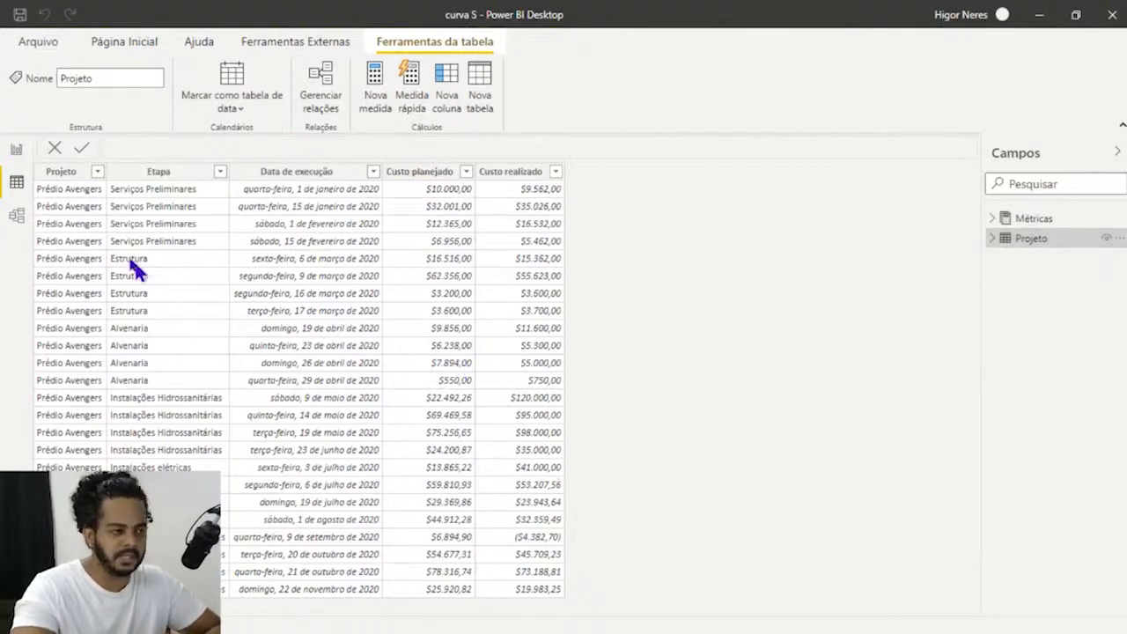
# On the Mão na Massa report page, manually create an empty table named Métricas_Aula and load it into the model.
pyautogui.click(16, 151)
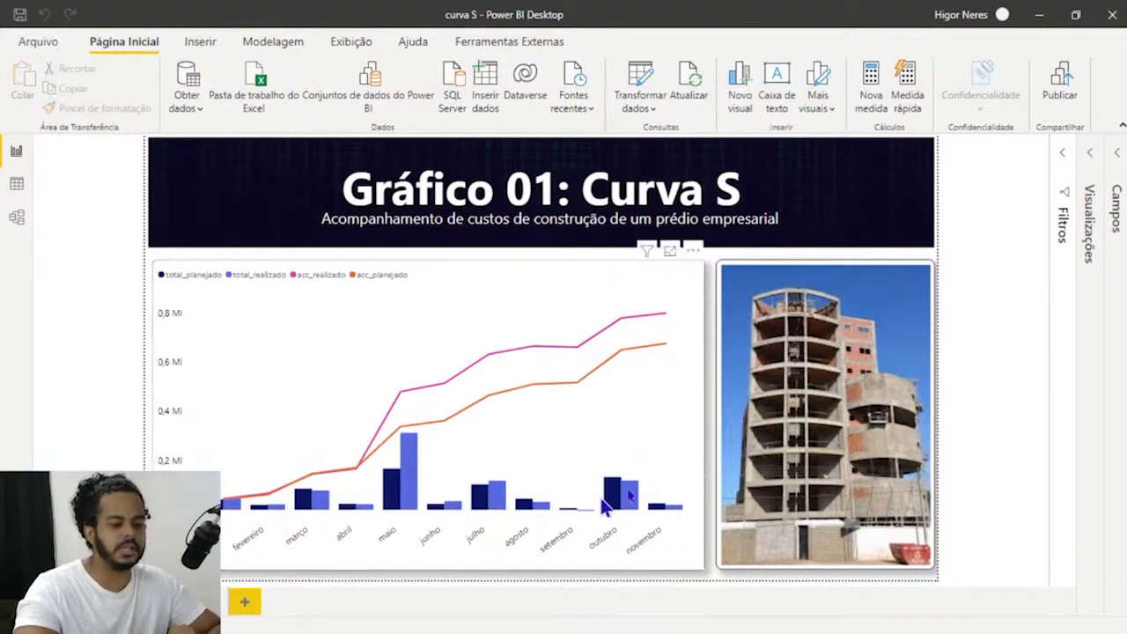
pyautogui.click(251, 597)
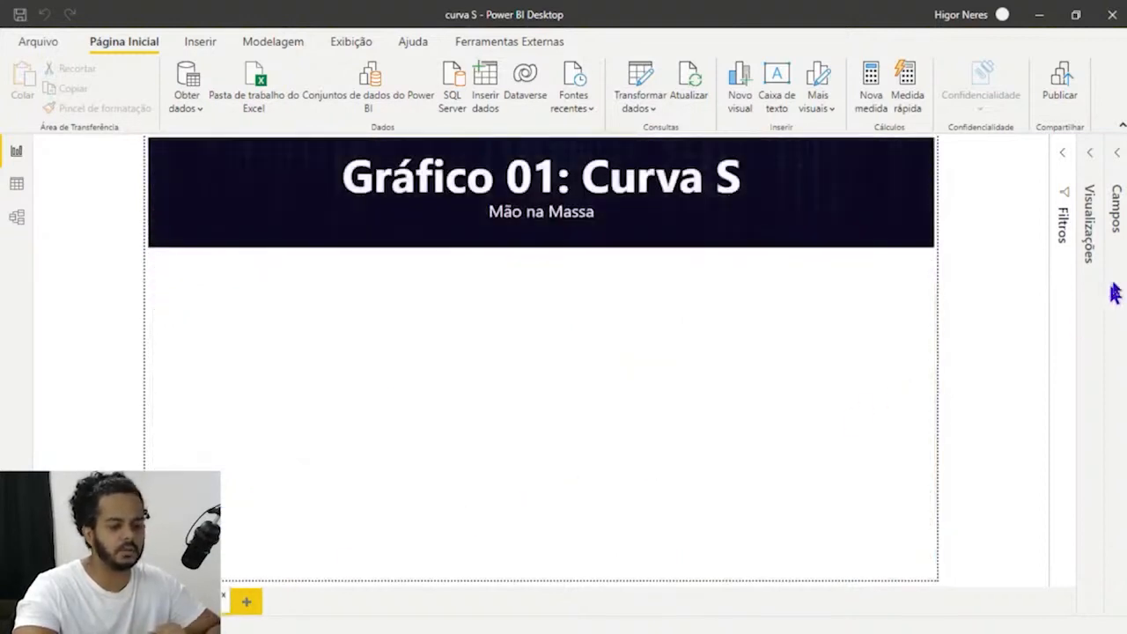
pyautogui.click(1115, 243)
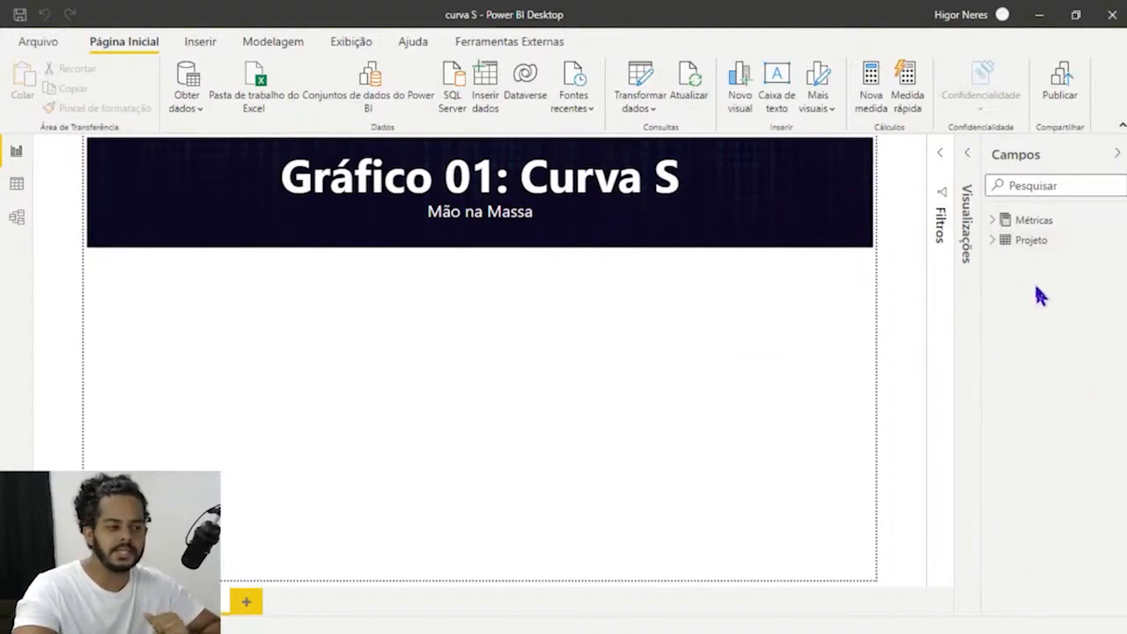
pyautogui.click(489, 104)
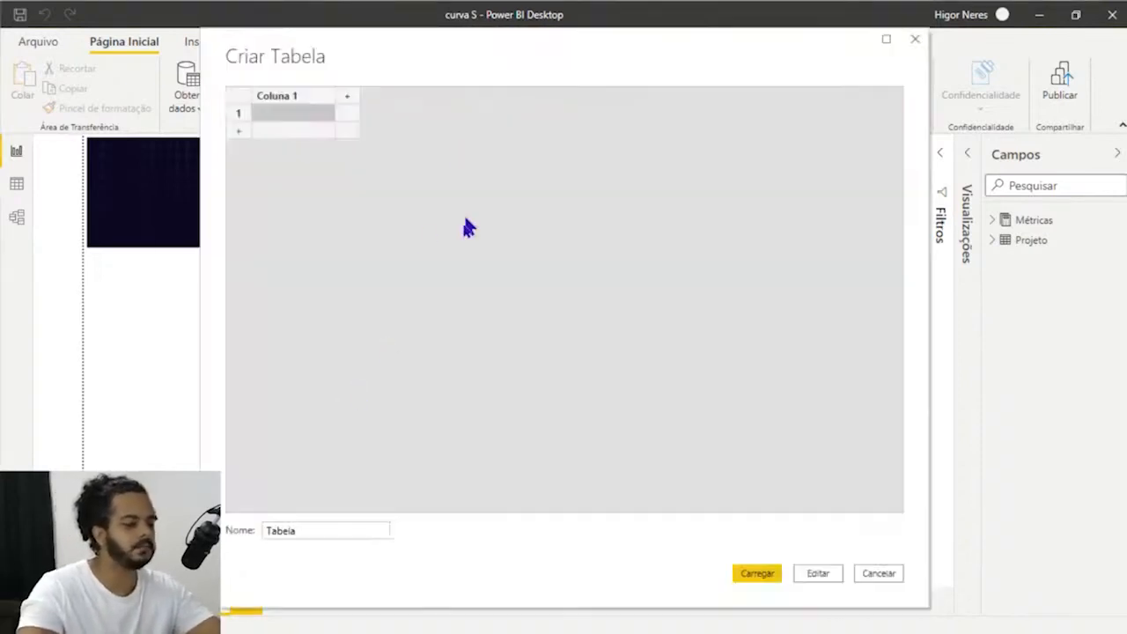
pyautogui.doubleClick(306, 532)
pyautogui.write('Métricas')
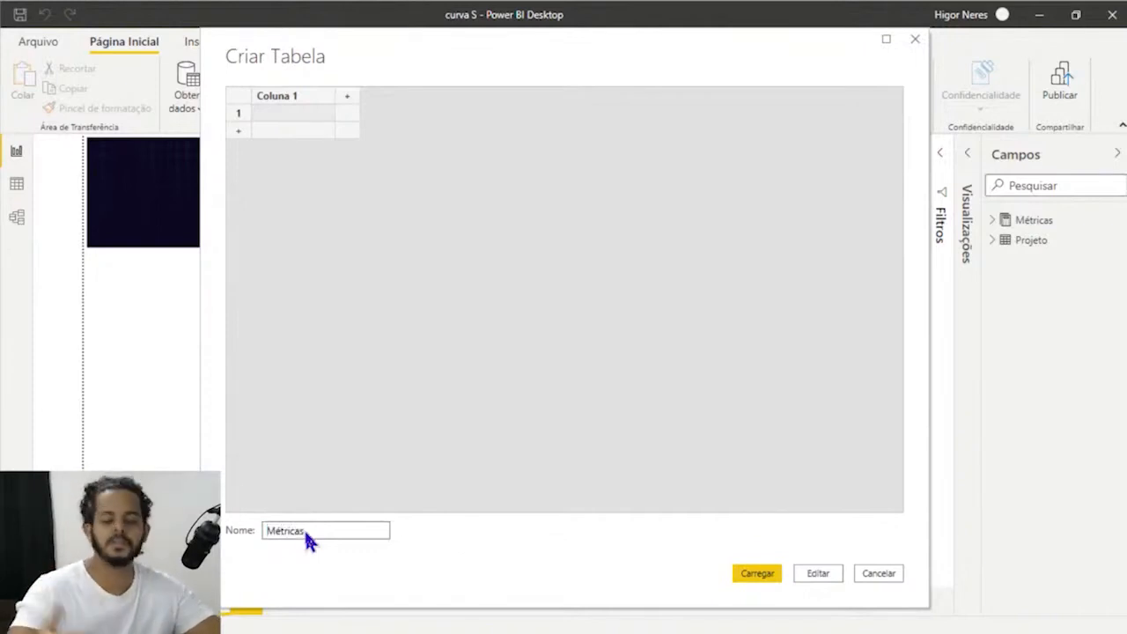
pyautogui.write('_Aula')
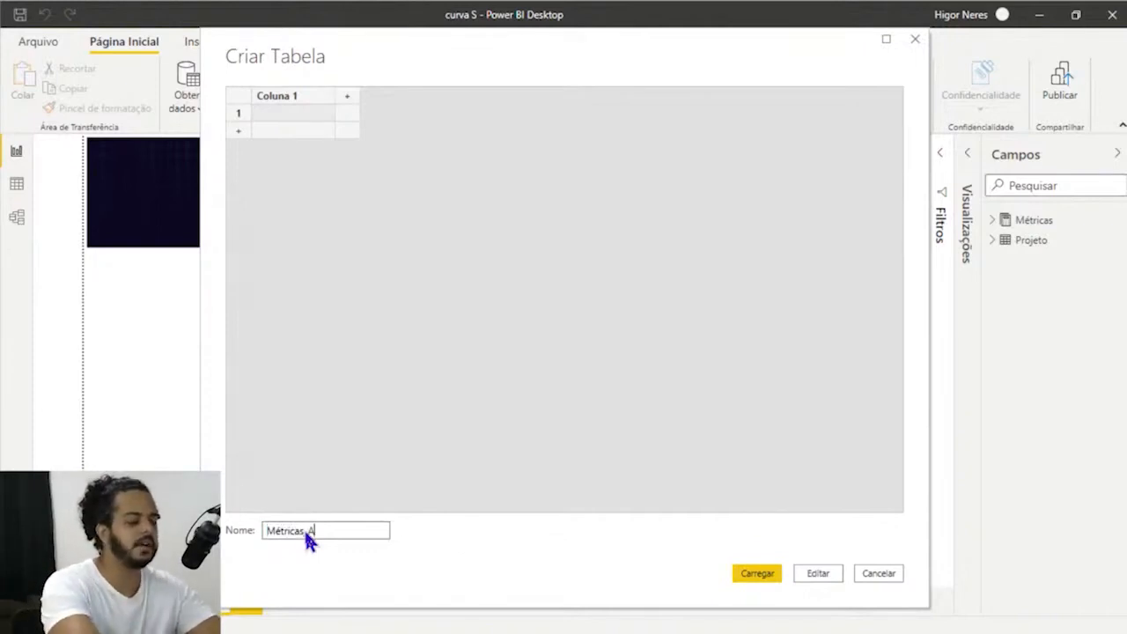
pyautogui.click(759, 577)
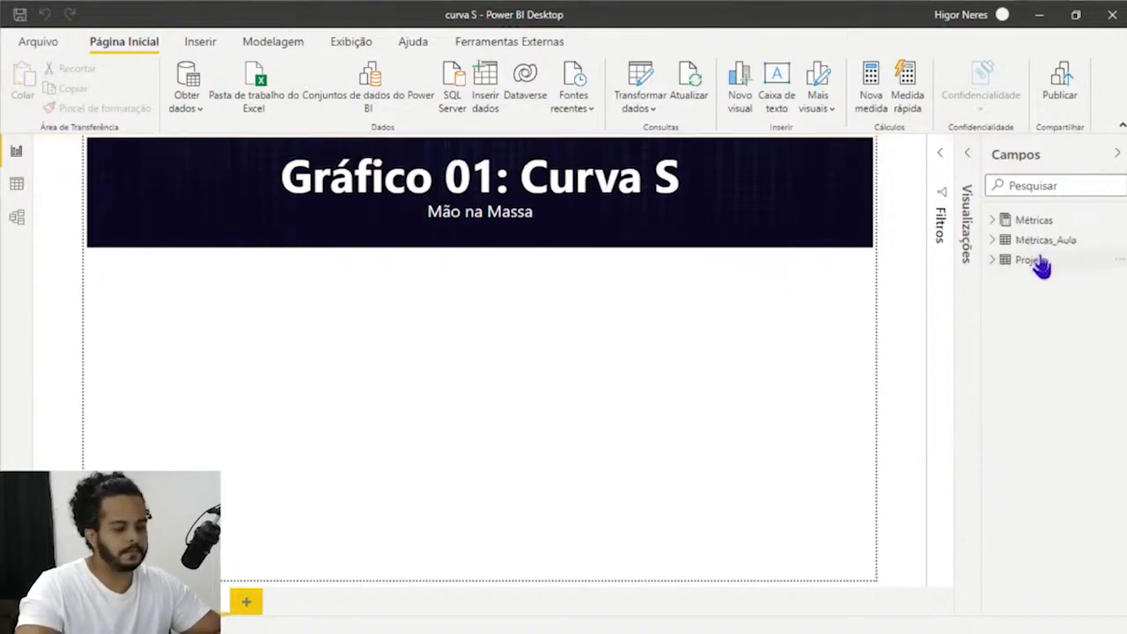
# Start a new measure in the Métricas_Aula table and name it total_planejado_aula.
pyautogui.click(1039, 220)
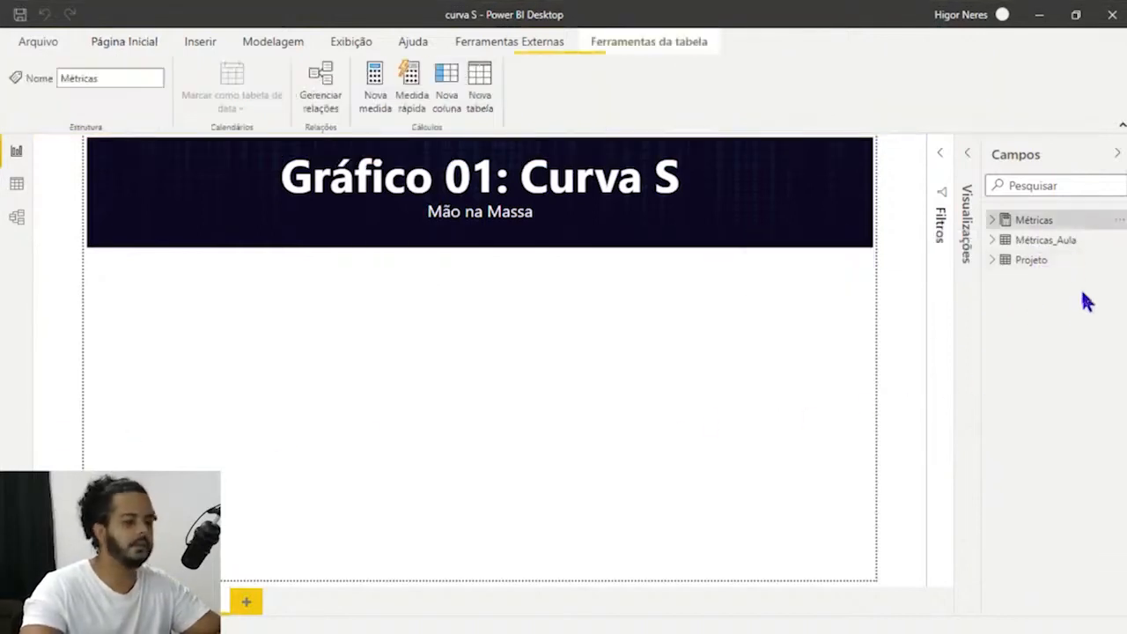
pyautogui.click(1030, 248)
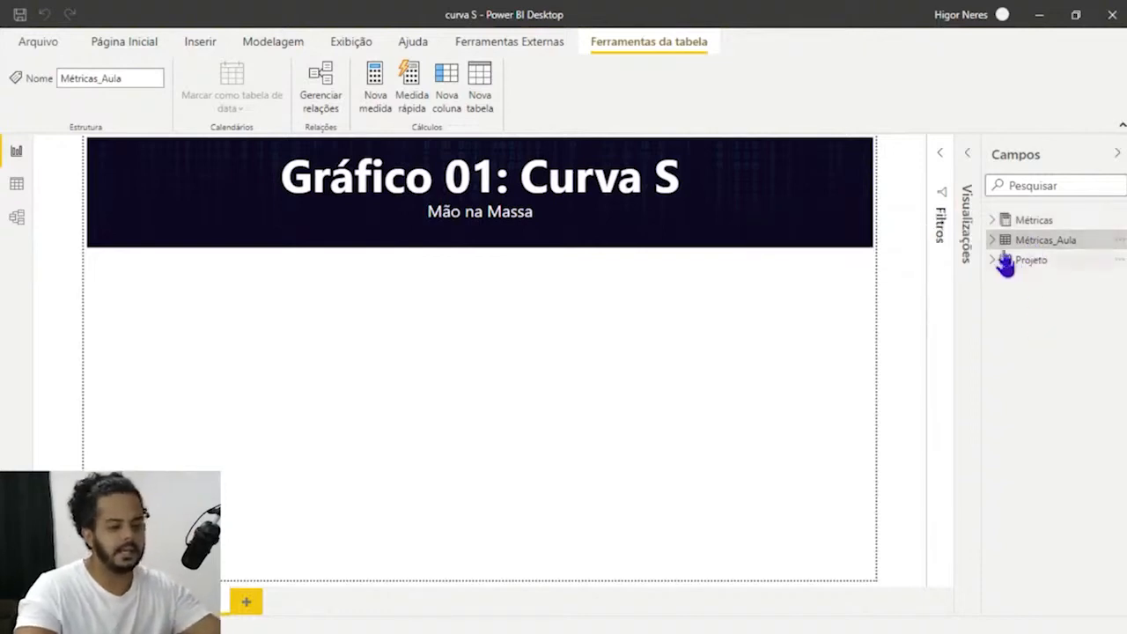
pyautogui.click(992, 241)
pyautogui.click(992, 242)
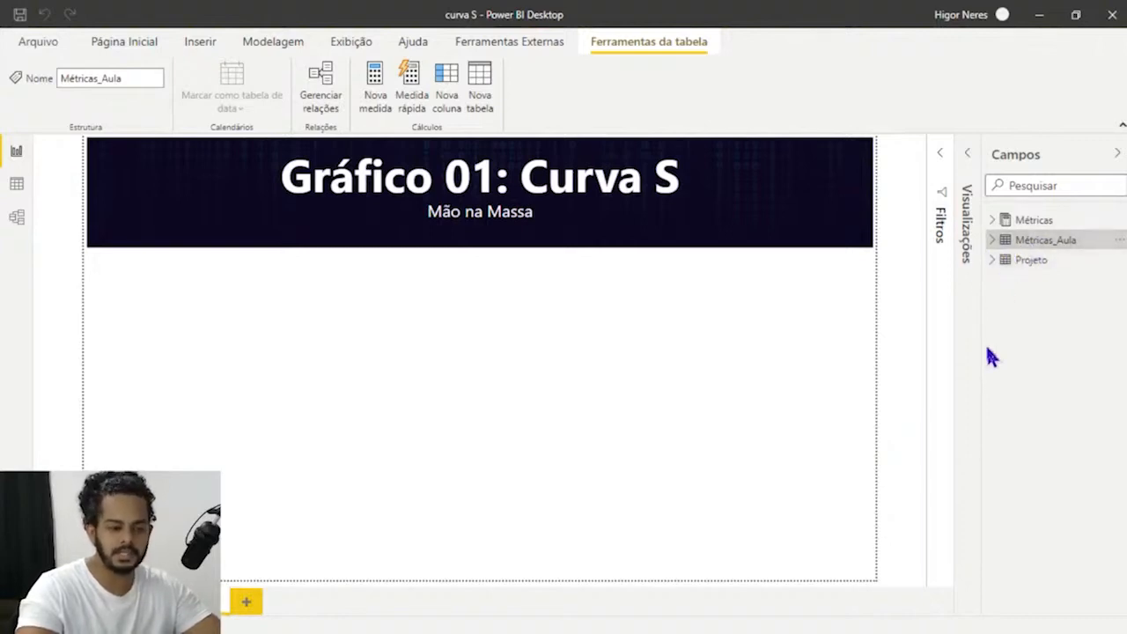
pyautogui.click(376, 99)
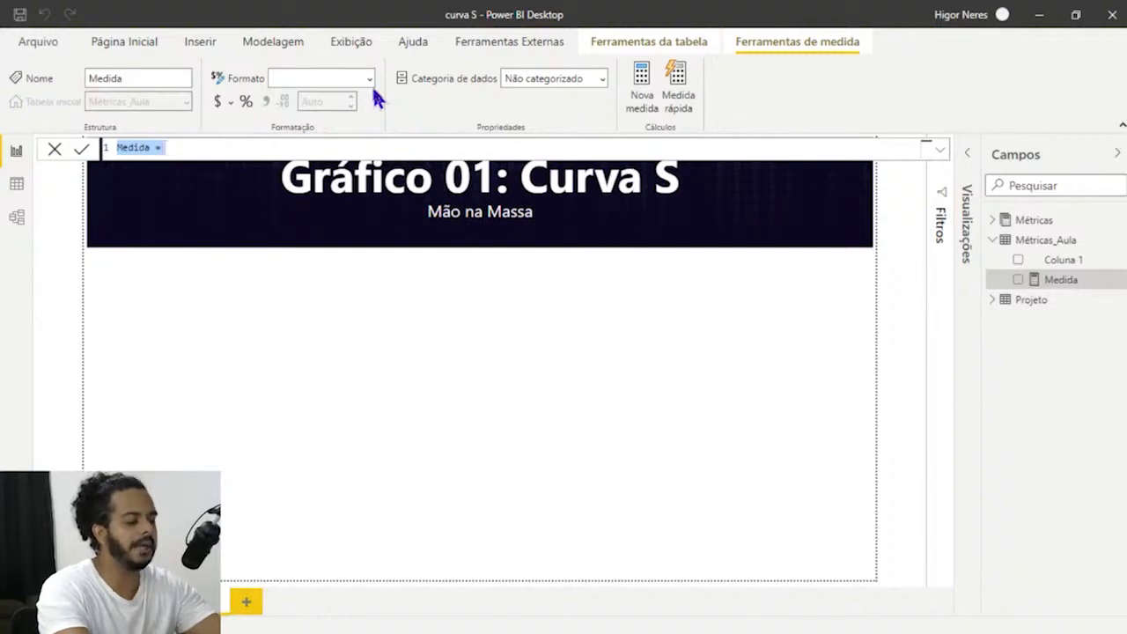
pyautogui.write('total_p')
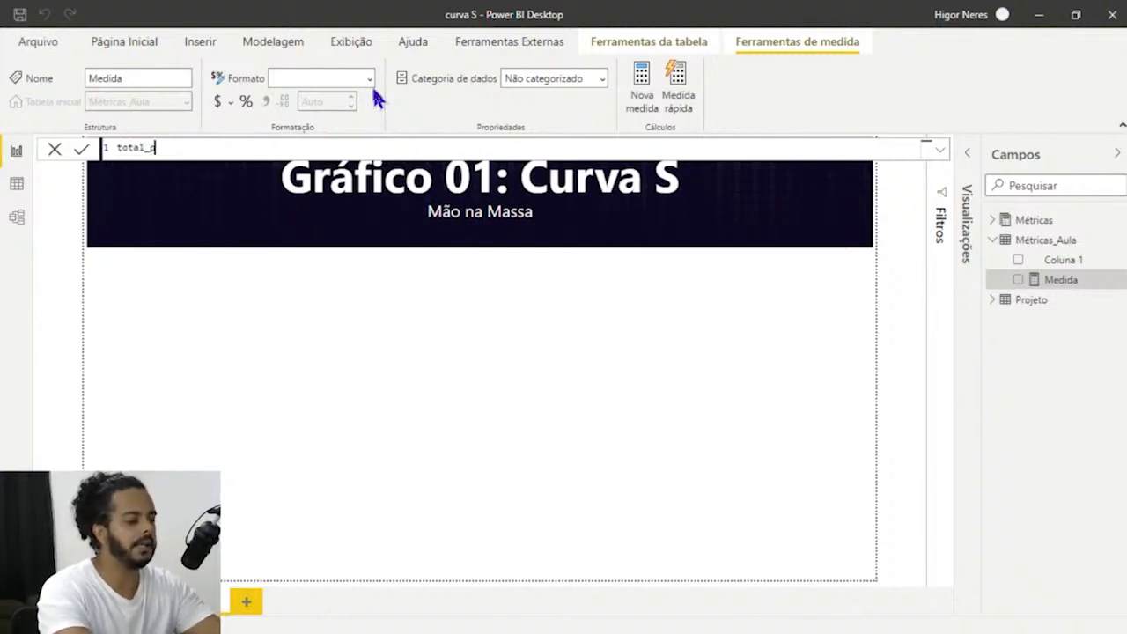
pyautogui.write('lanejado_aula')
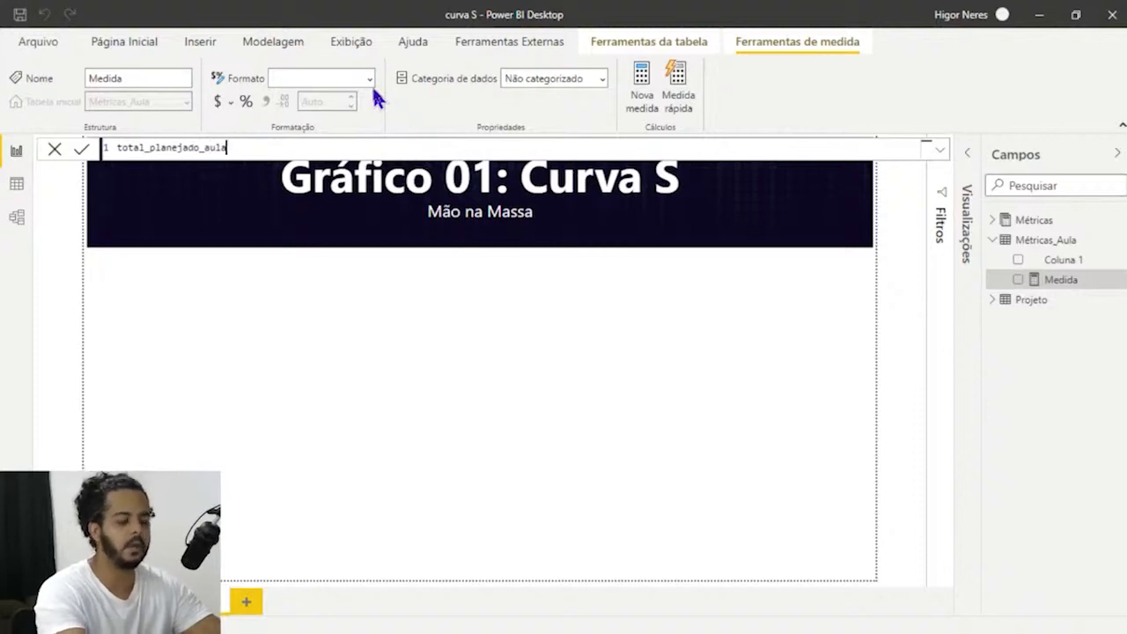
pyautogui.write('=')
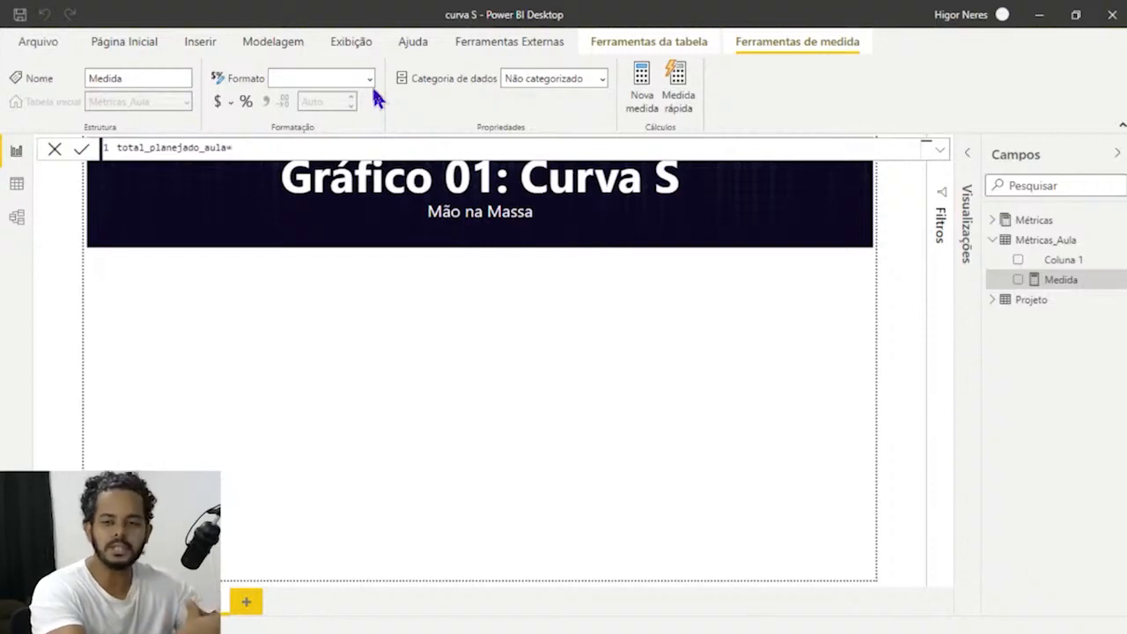
# Define the total_planejado_aula measure as SUM(Projeto[Custo planejado]) and commit the formula.
pyautogui.write('sum')
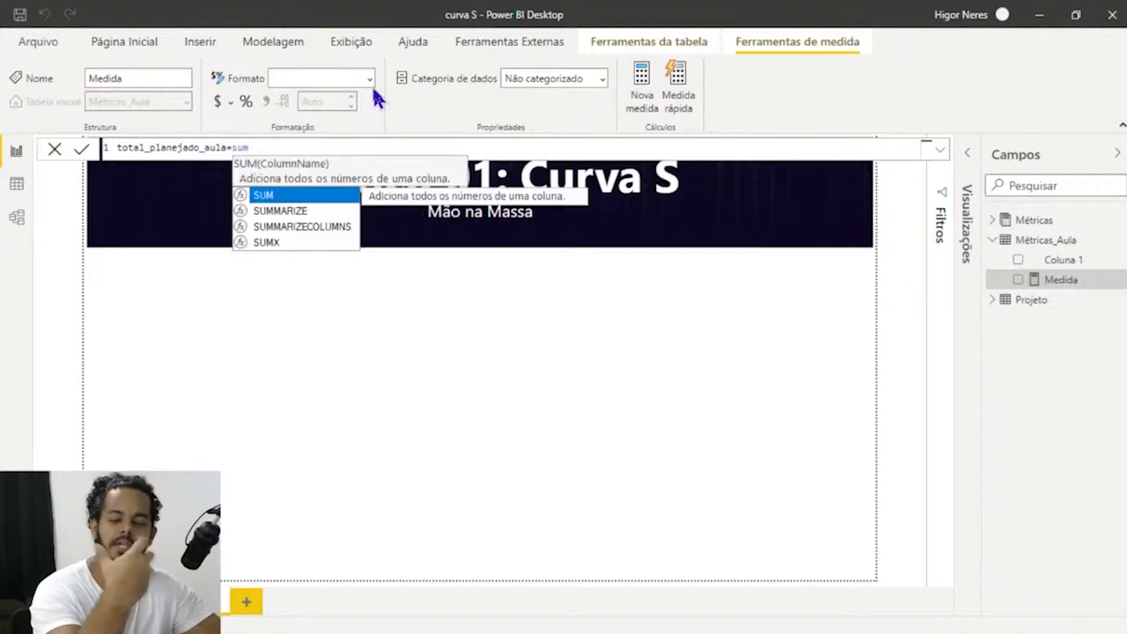
pyautogui.press('Tab')
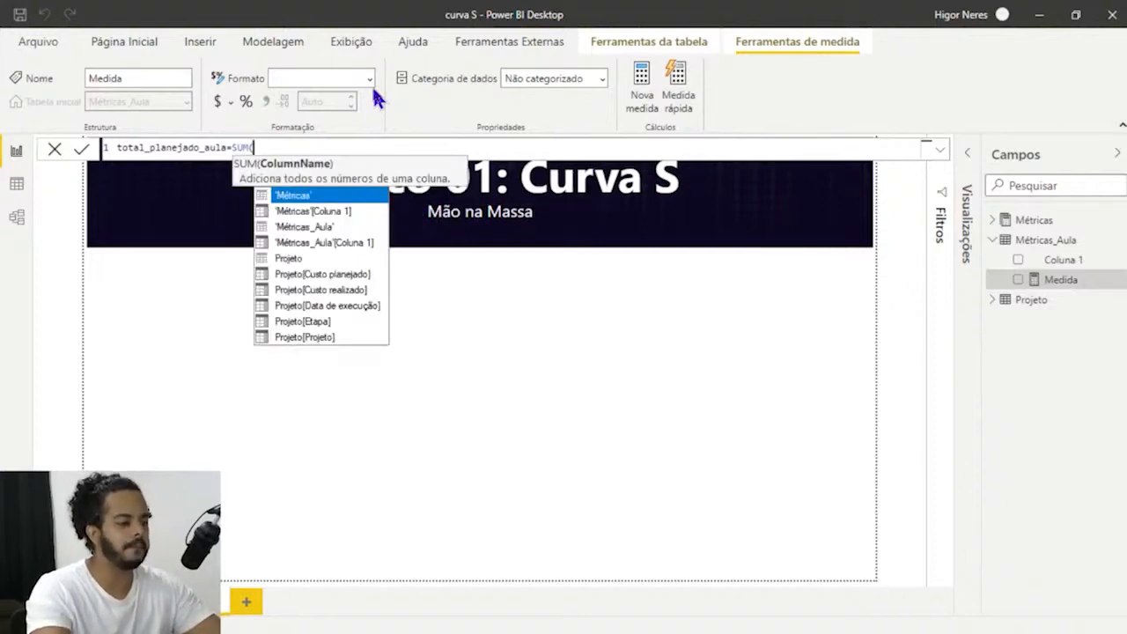
pyautogui.press('Down')
pyautogui.press('Down')
pyautogui.press('Down')
pyautogui.press('Down')
pyautogui.press('Down')
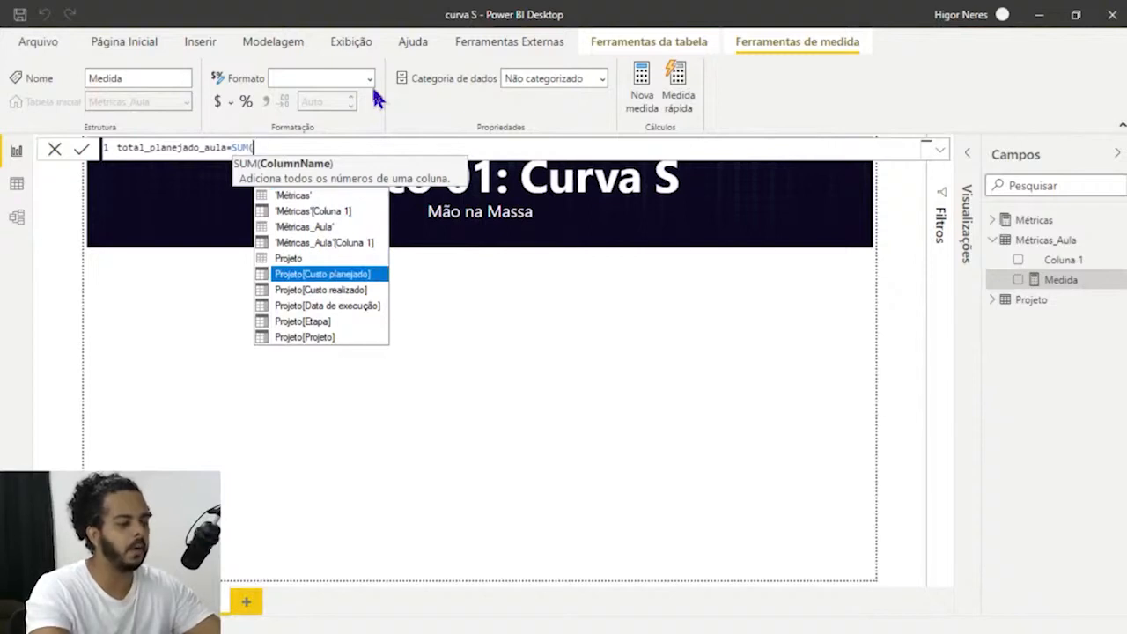
pyautogui.press('Tab')
pyautogui.write(')')
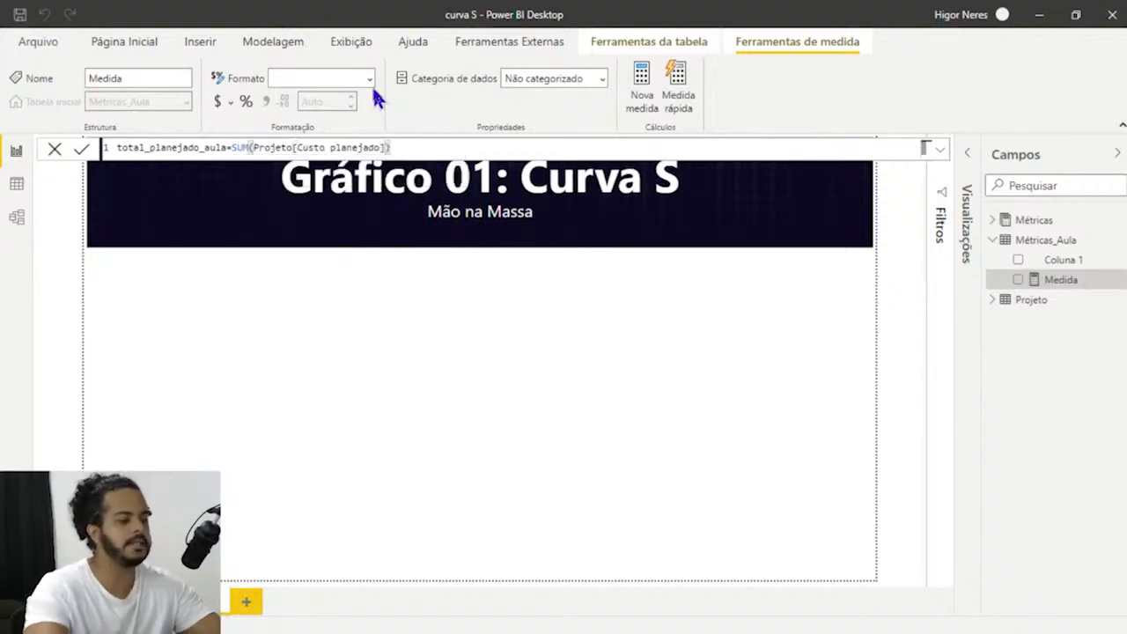
pyautogui.press('Return')
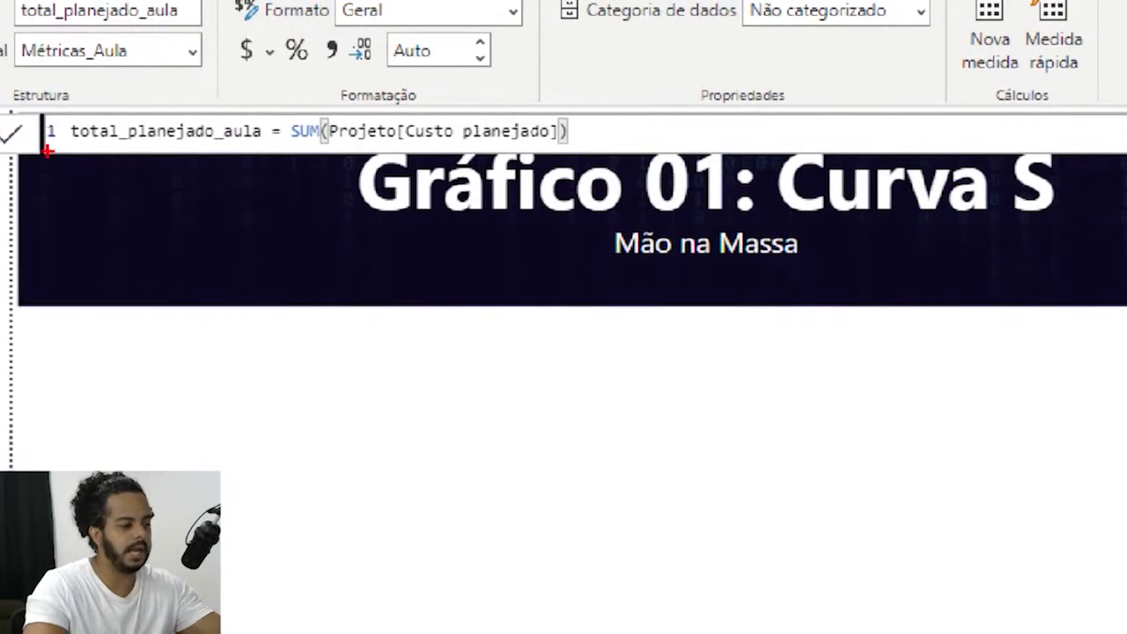
pyautogui.moveTo(45, 150); pyautogui.dragTo(558, 150)
pyautogui.moveTo(403, 116); pyautogui.dragTo(404, 165)
pyautogui.moveTo(553, 116); pyautogui.dragTo(558, 175)
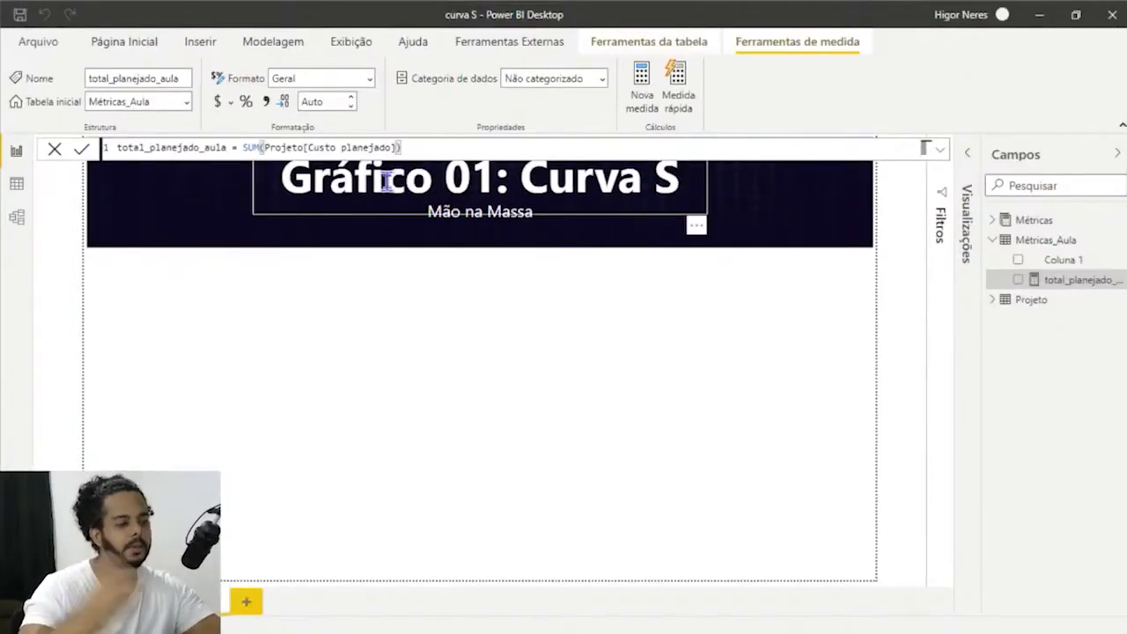
pyautogui.click(753, 306)
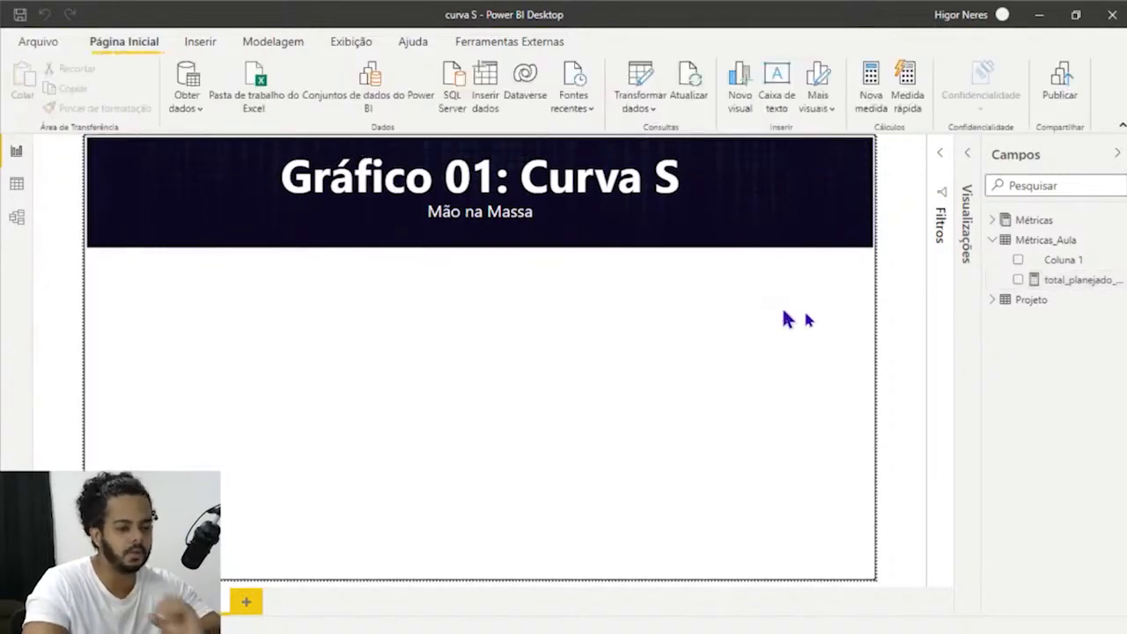
pyautogui.click(1052, 282)
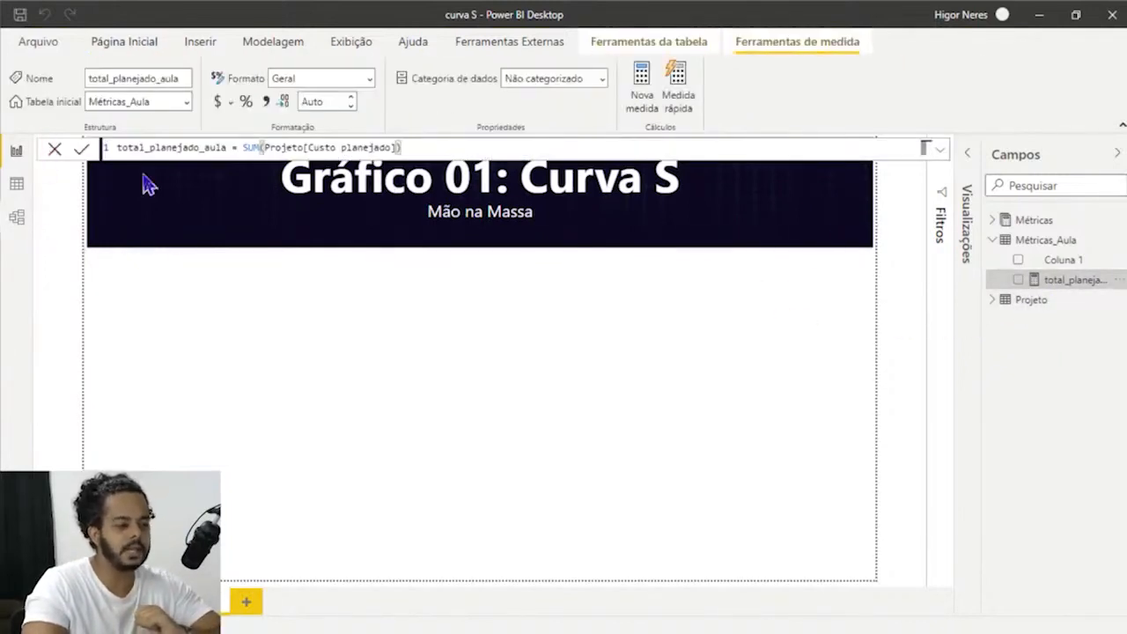
pyautogui.click(848, 350)
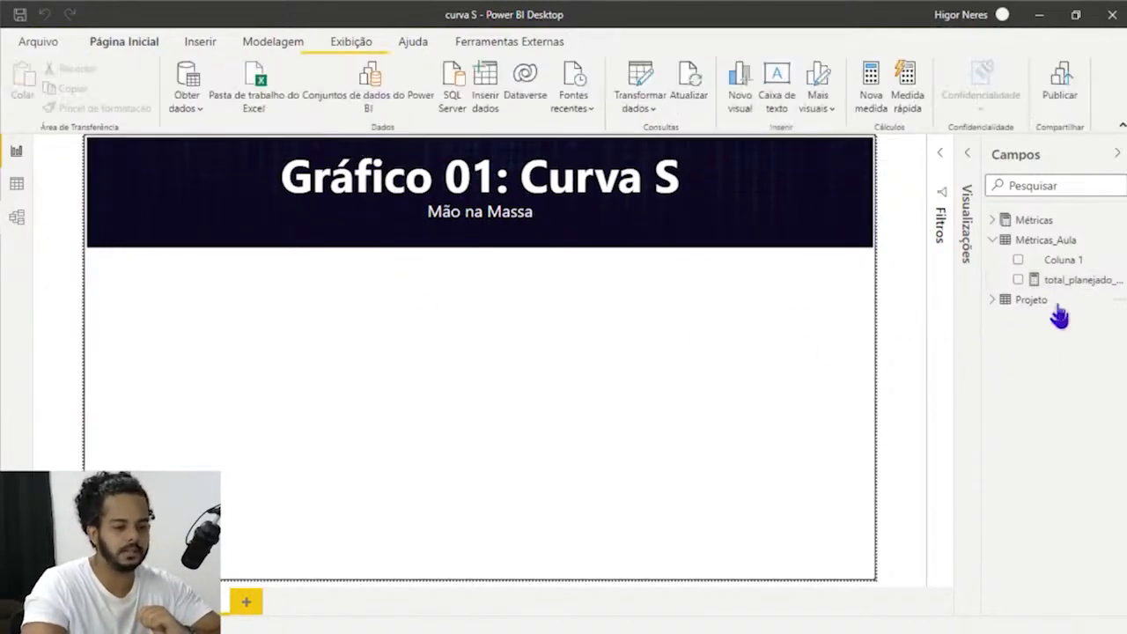
# Start another new measure in the Métricas_Aula table and name it total_realizado_aula.
pyautogui.click(1052, 239)
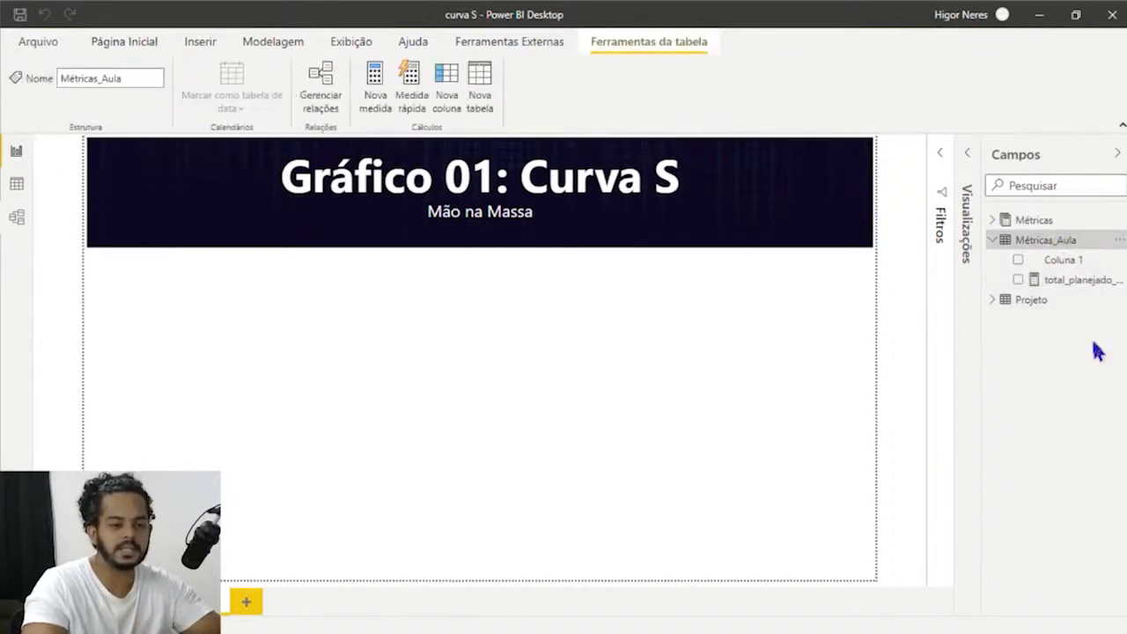
pyautogui.click(377, 102)
pyautogui.write('tota')
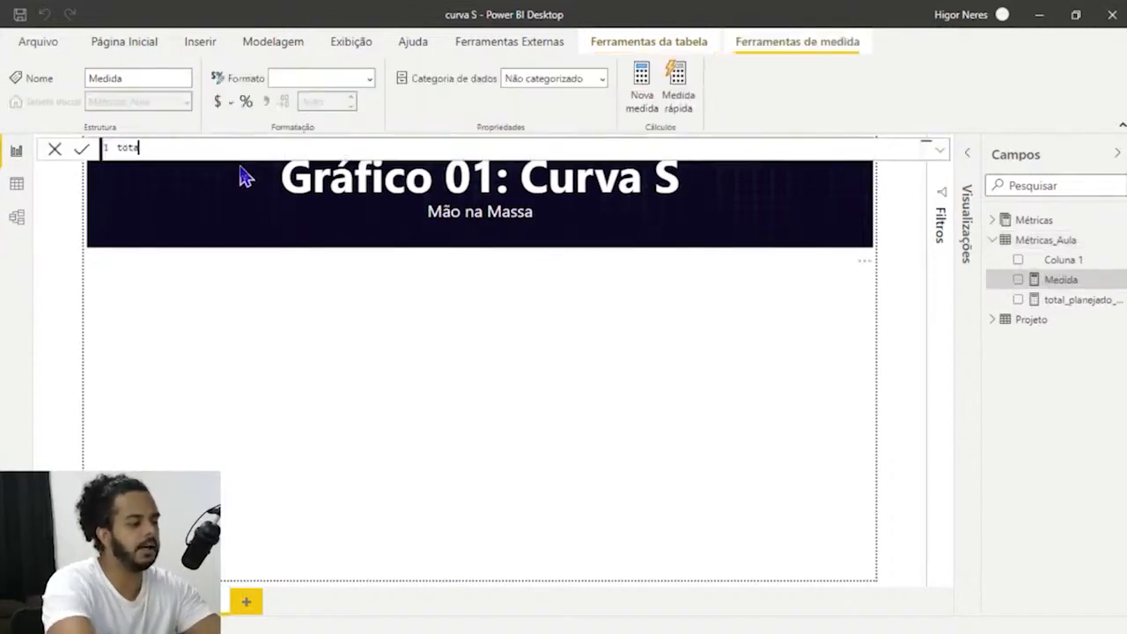
pyautogui.write('l_realia')
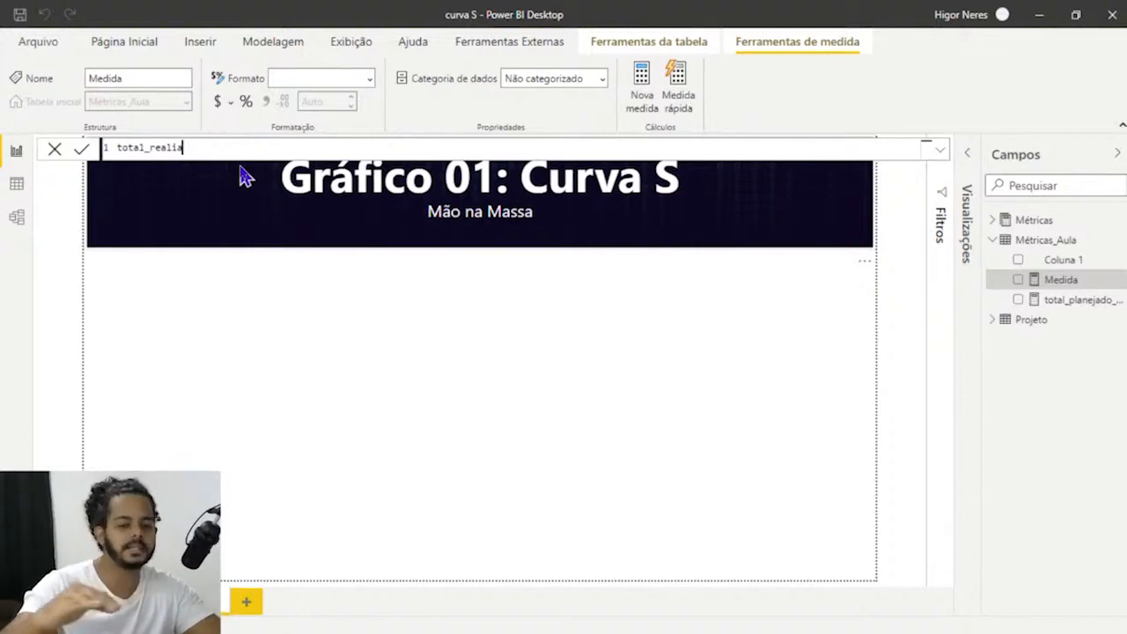
pyautogui.write('ado')
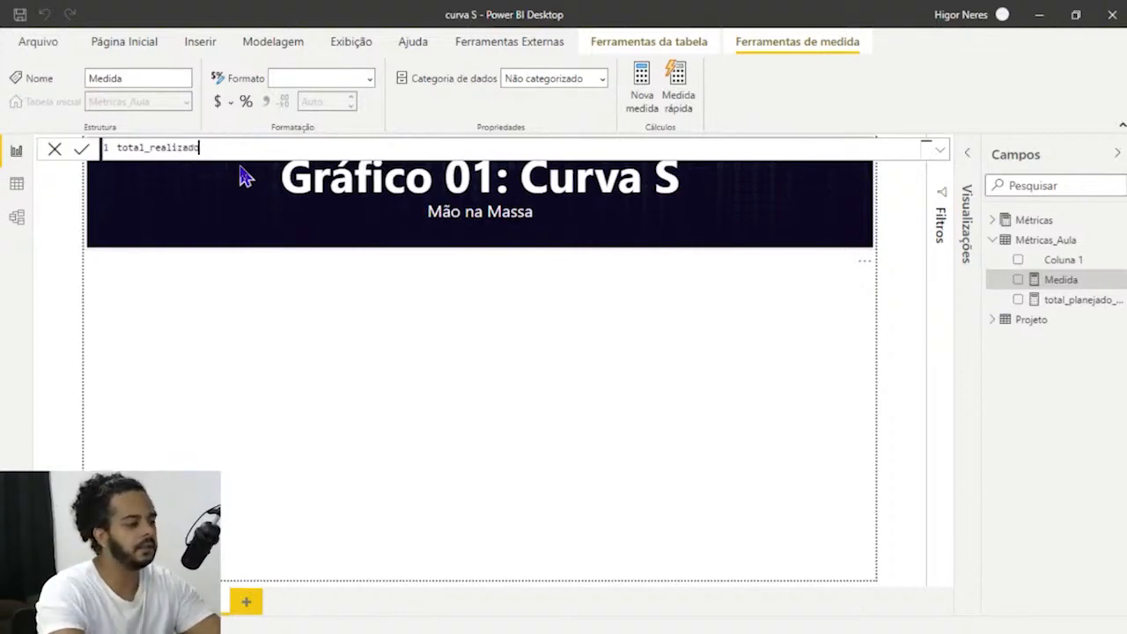
pyautogui.write('_aula')
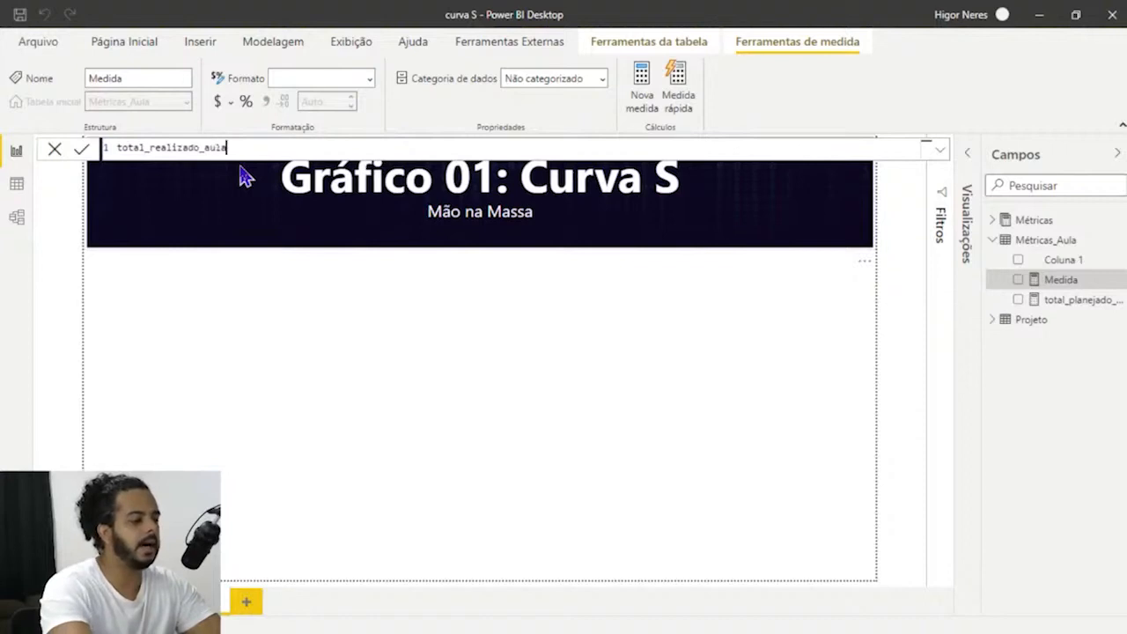
# Define the total_realizado_aula measure as SUM(Projeto[Custo realizado]) and commit the formula.
pyautogui.write('=sum')
pyautogui.press('Tab')
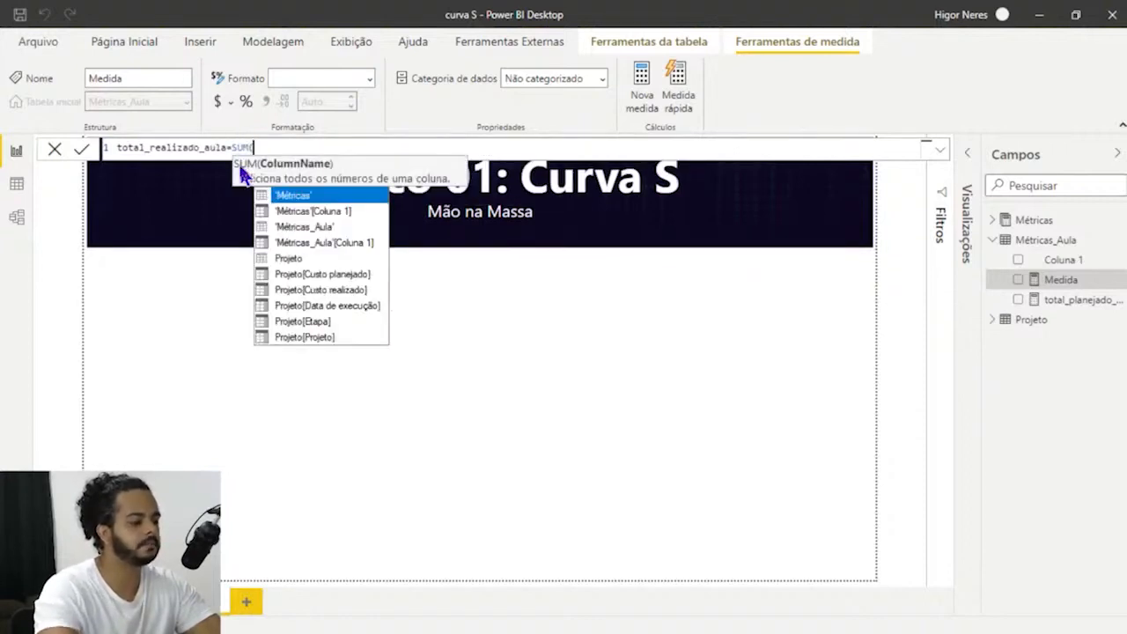
pyautogui.press('Down')
pyautogui.press('Down')
pyautogui.press('Down')
pyautogui.press('Down')
pyautogui.press('Down')
pyautogui.press('Tab')
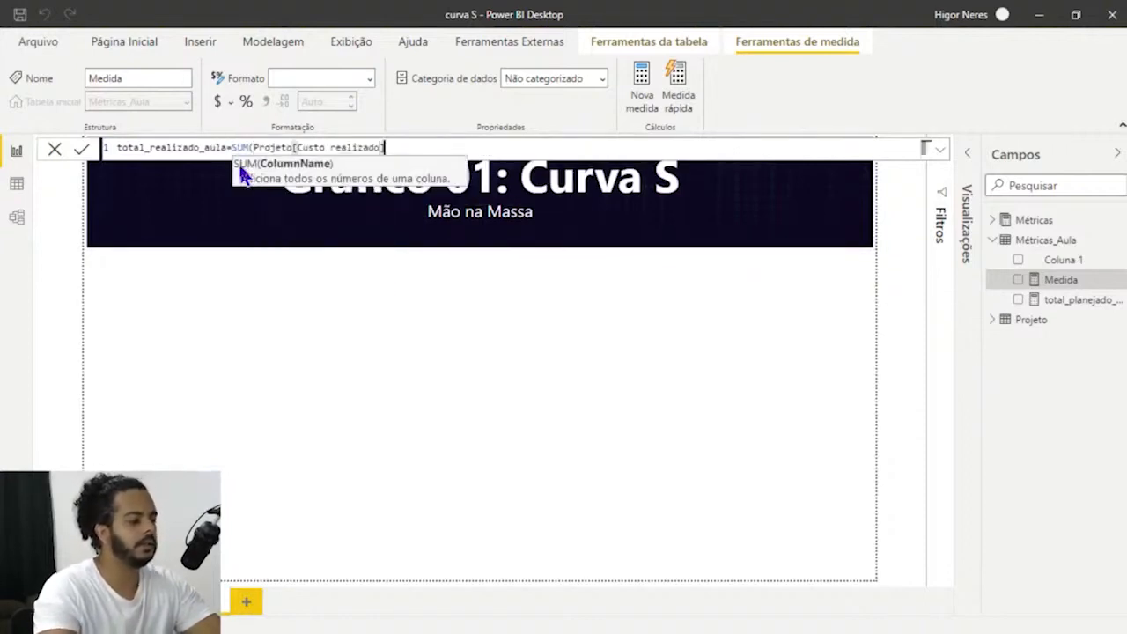
pyautogui.write(')')
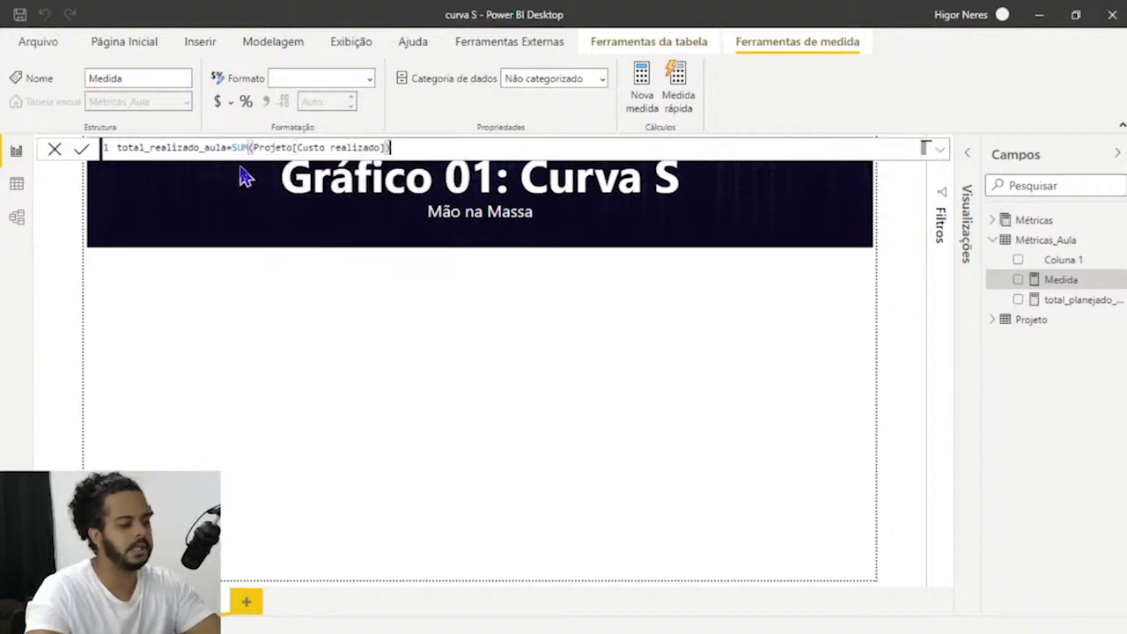
pyautogui.press('Return')
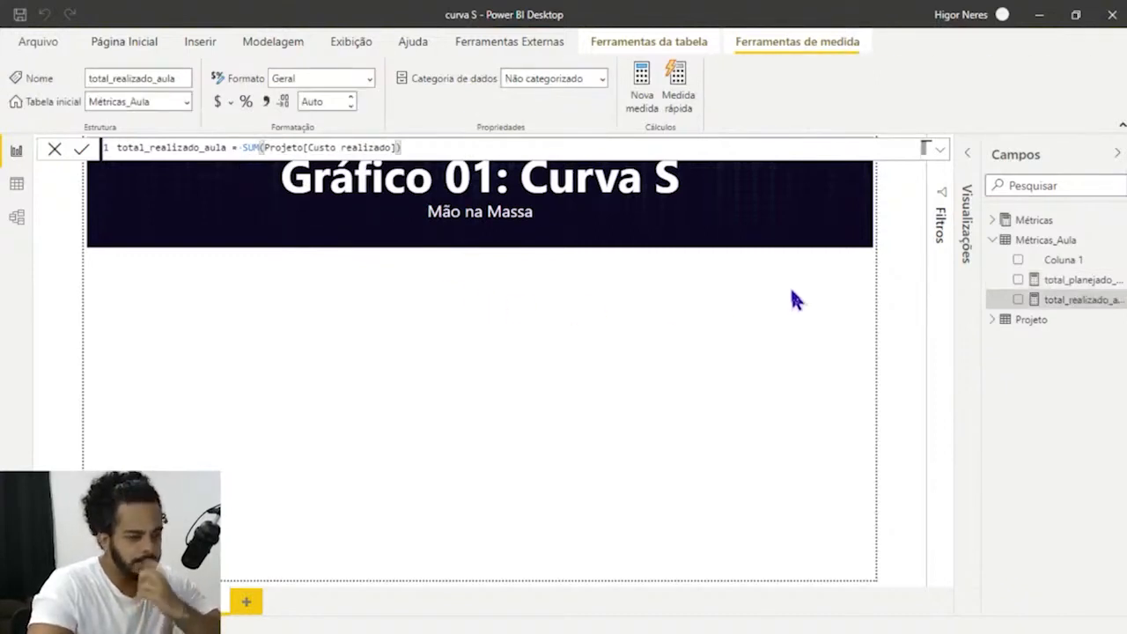
# Review the formulas of the total_planejado_aula and total_realizado_aula measures in the Métricas_Aula table.
pyautogui.click(1075, 279)
pyautogui.click(1079, 299)
pyautogui.click(1080, 284)
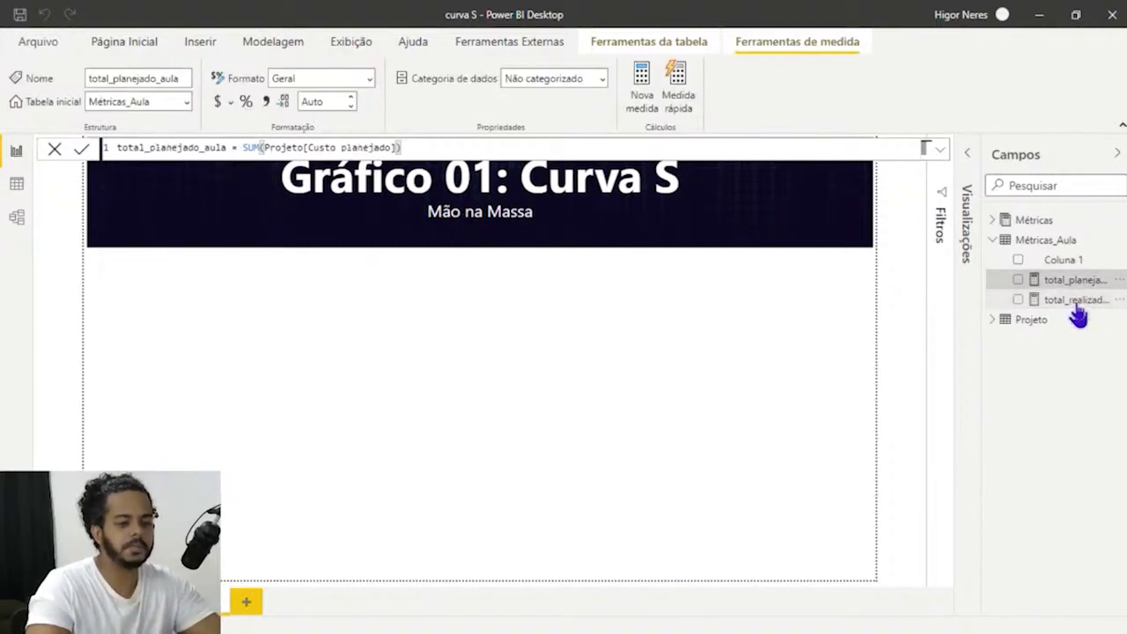
pyautogui.click(1078, 302)
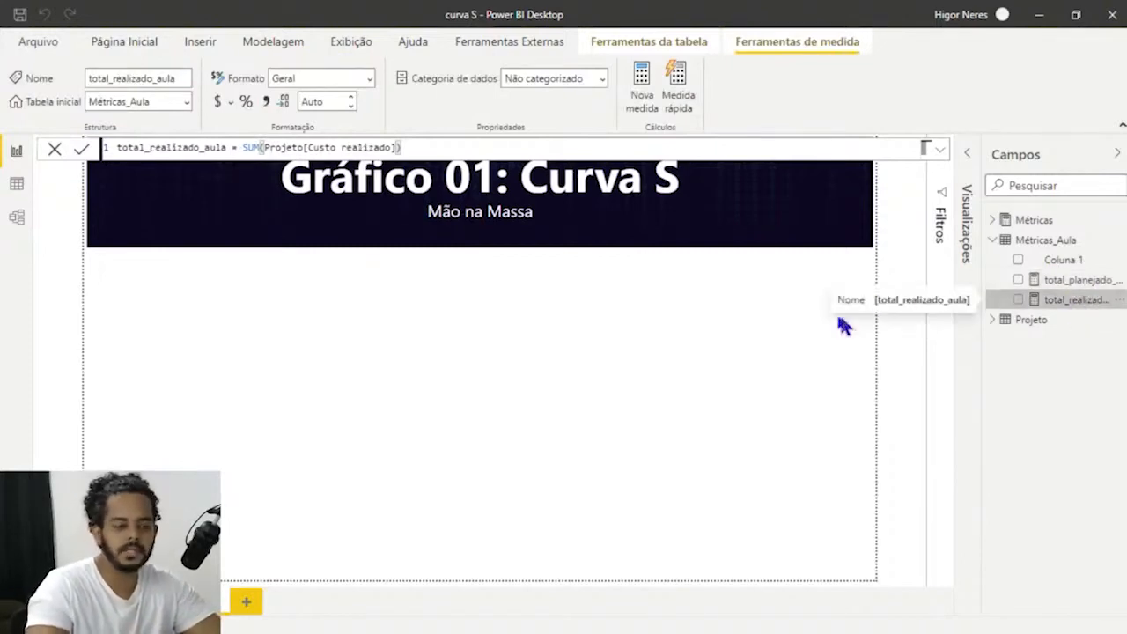
pyautogui.click(818, 370)
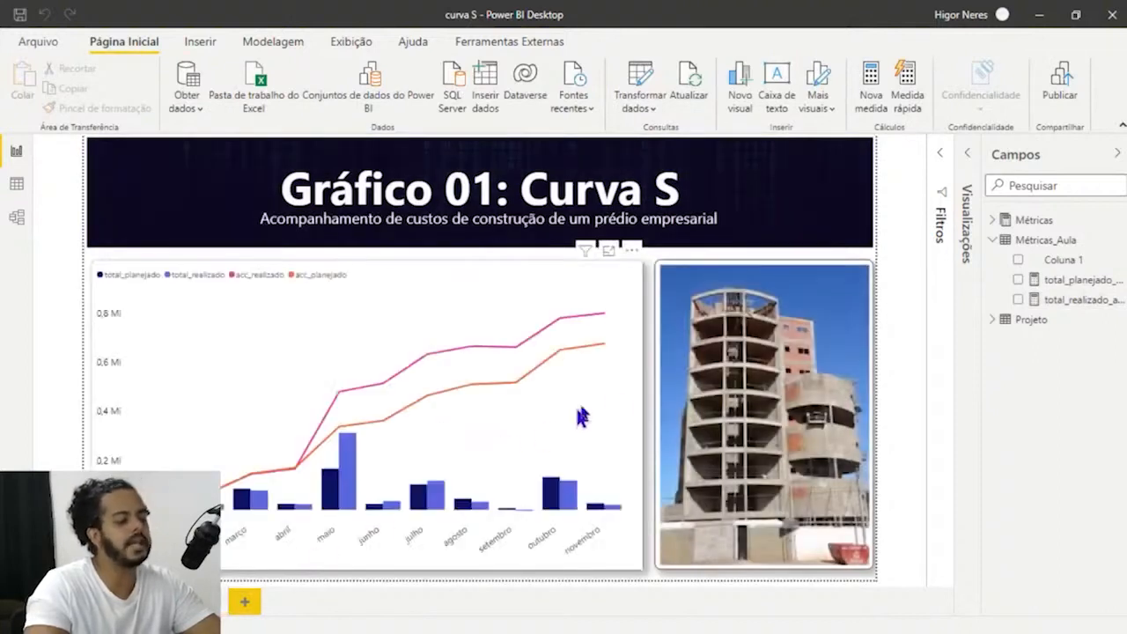
# Insert a line and clustered column chart on the Mão na Massa page and extend its height to fill most of the blank area.
pyautogui.click(599, 405)
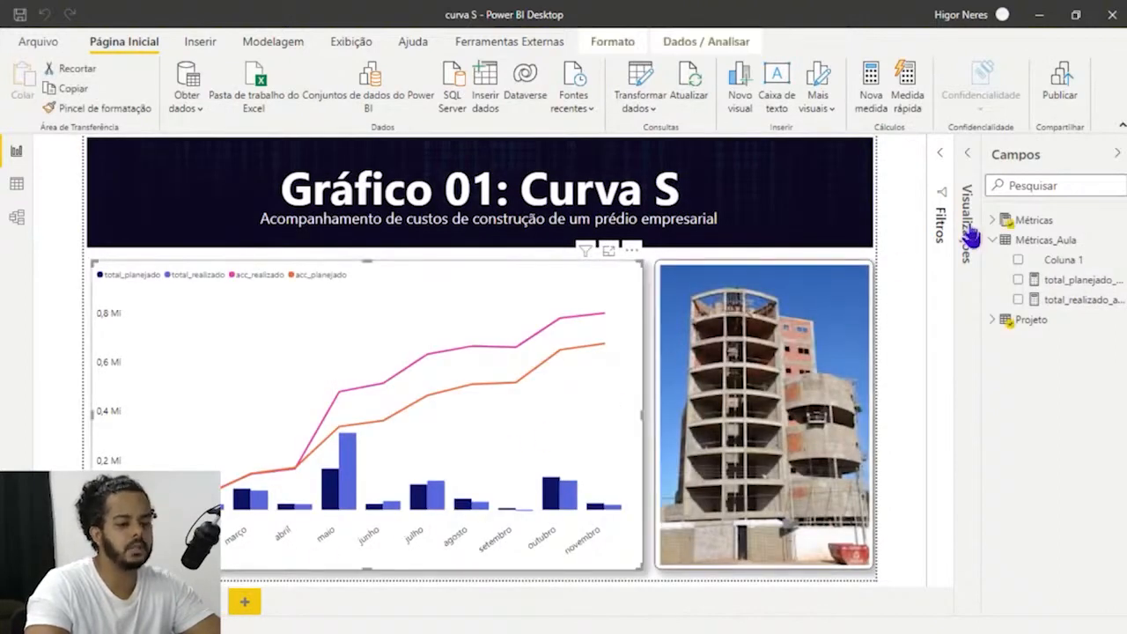
pyautogui.click(968, 233)
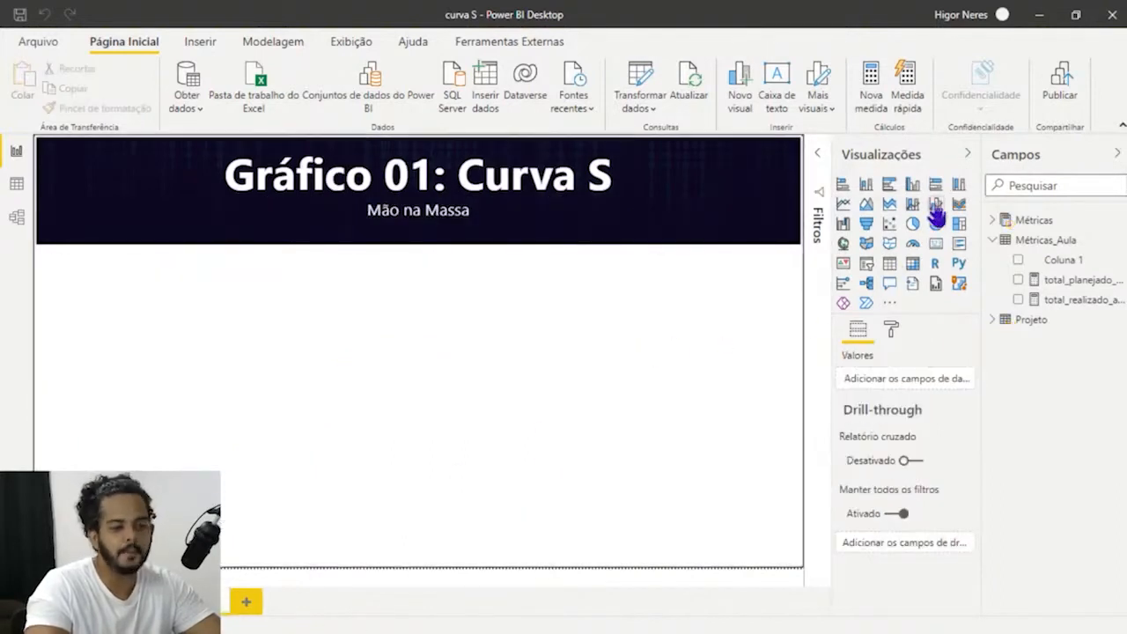
pyautogui.click(936, 203)
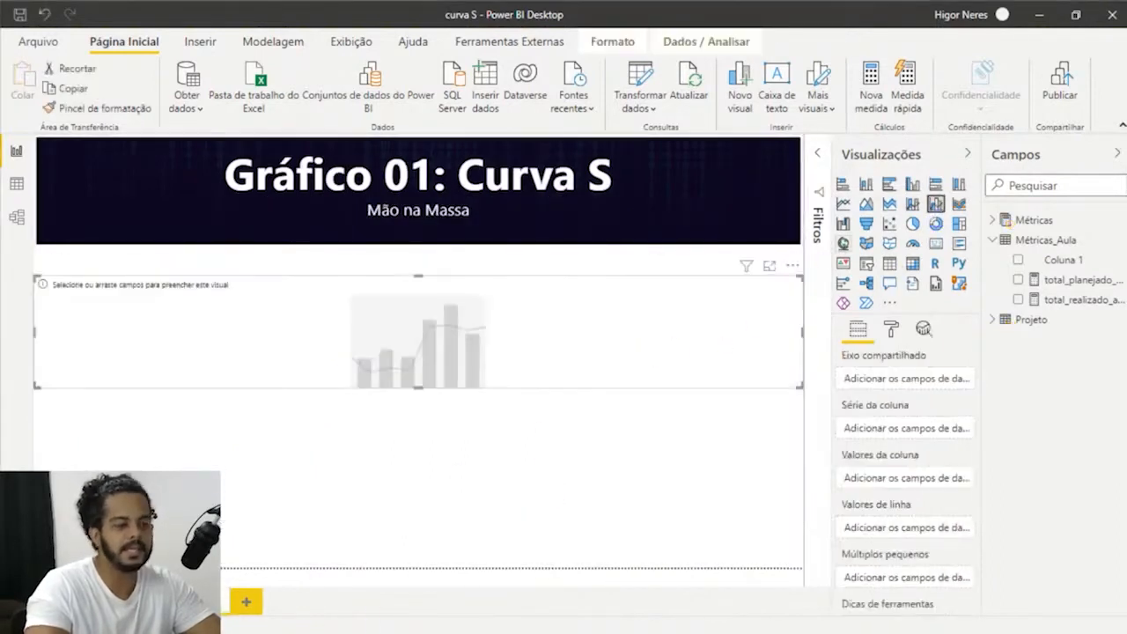
pyautogui.moveTo(418, 386); pyautogui.dragTo(419, 544)
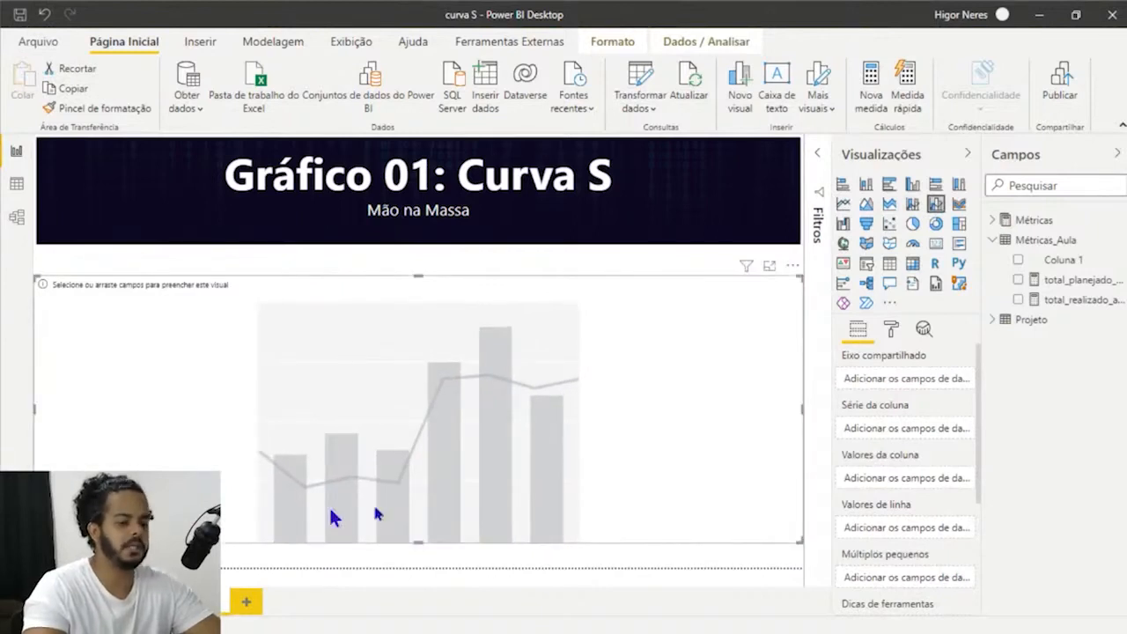
# Use only the Mês level of the Projeto table's Data de execução hierarchy as the chart's shared axis.
pyautogui.click(994, 321)
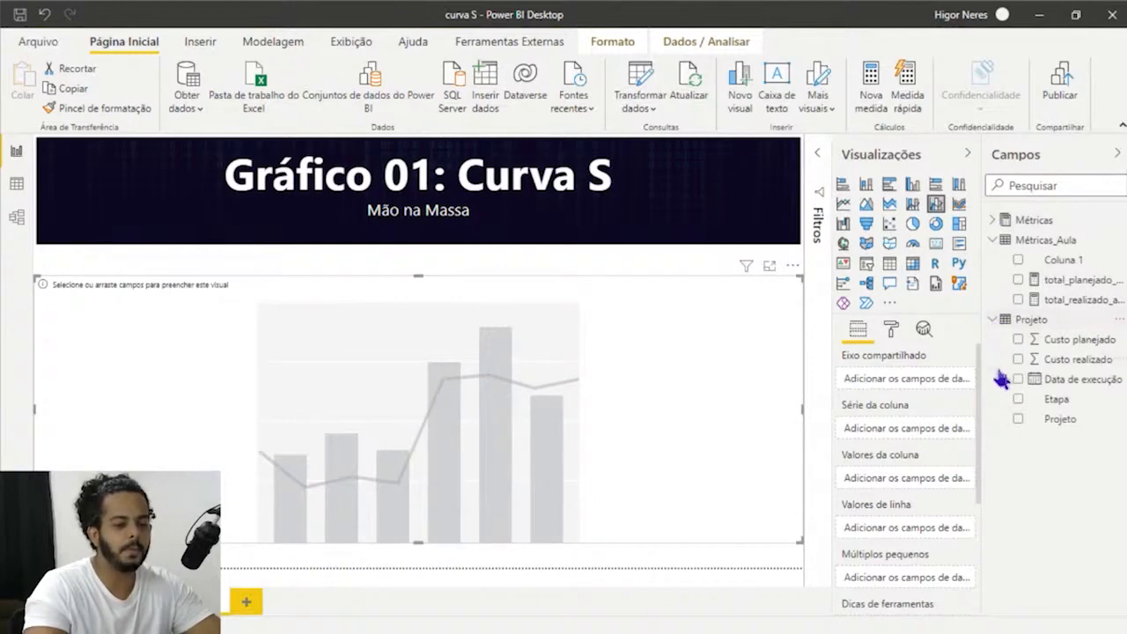
pyautogui.click(1003, 379)
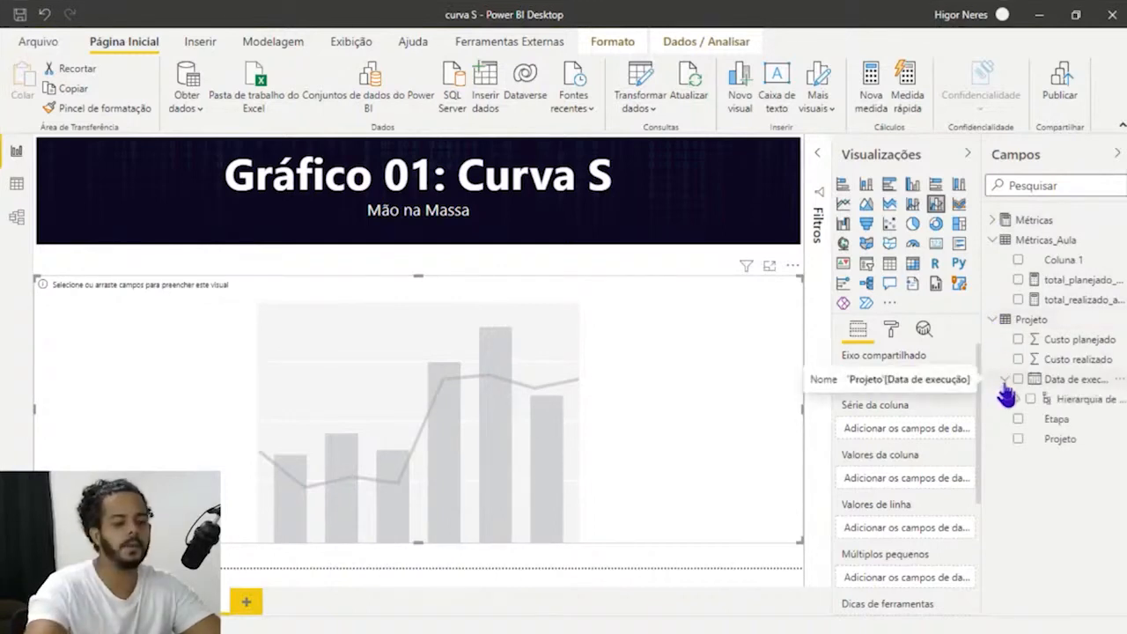
pyautogui.click(1018, 400)
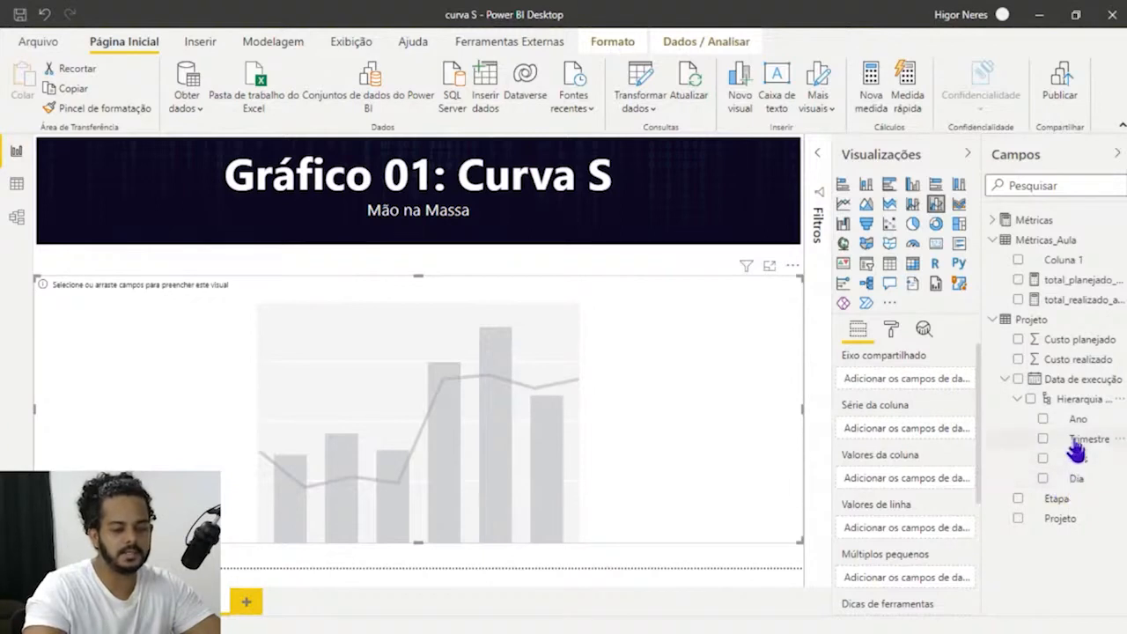
pyautogui.click(1043, 480)
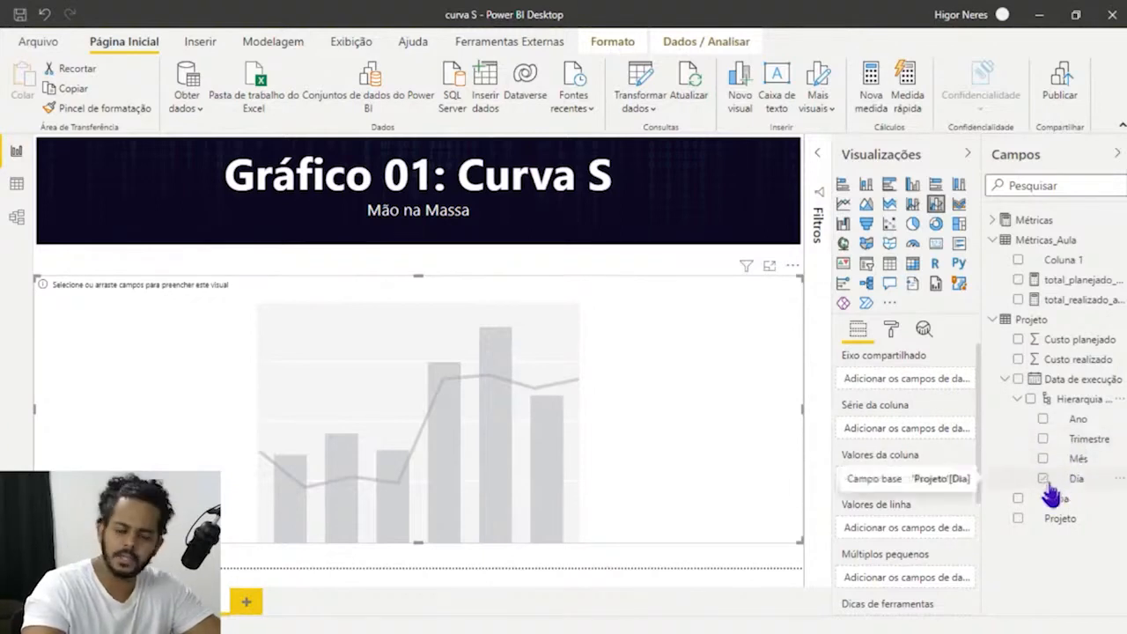
pyautogui.click(1043, 478)
pyautogui.click(1044, 459)
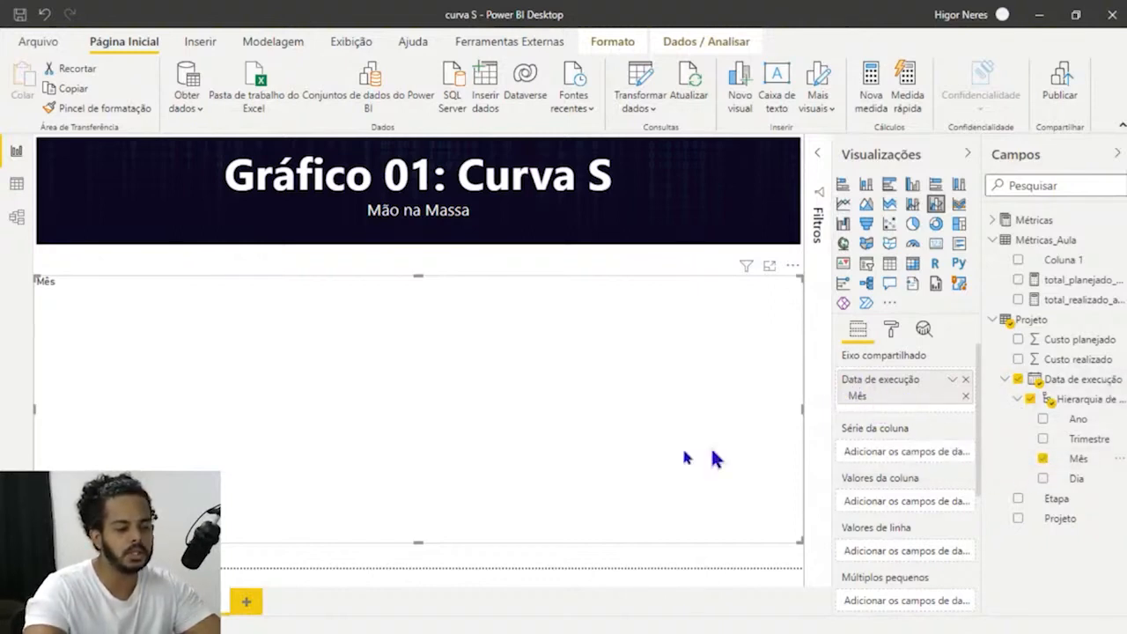
# Add total_realizado_aula and total_planejado_aula as the chart's column values, then shrink the chart slightly and center it below the header.
pyautogui.click(994, 321)
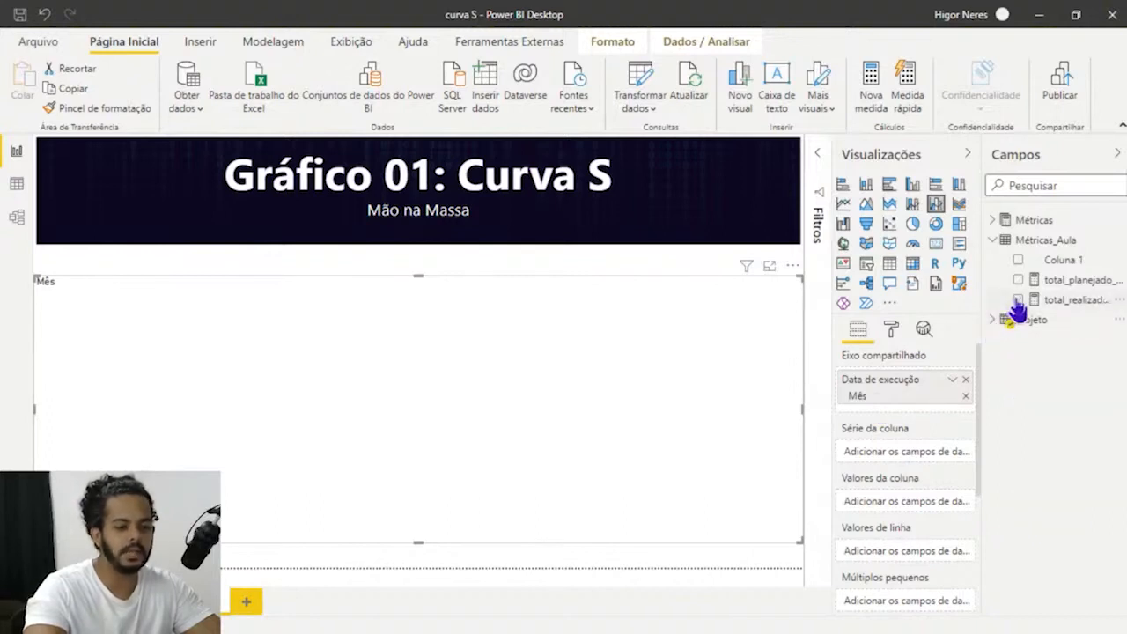
pyautogui.click(1018, 300)
pyautogui.click(1018, 279)
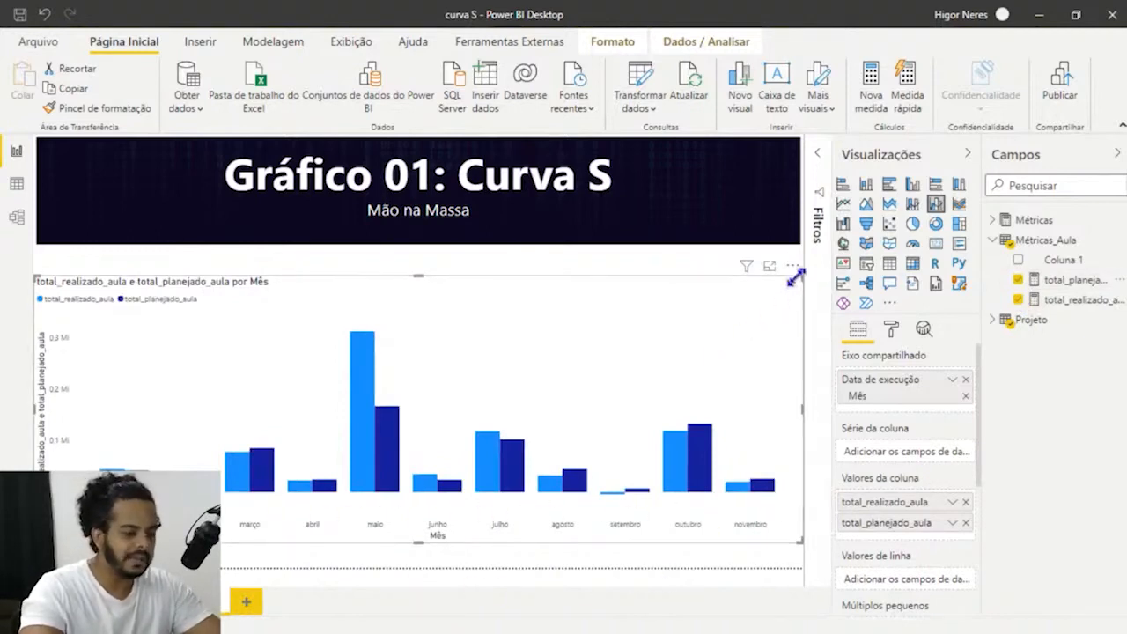
pyautogui.moveTo(800, 276); pyautogui.dragTo(733, 287)
pyautogui.moveTo(597, 296); pyautogui.dragTo(627, 279)
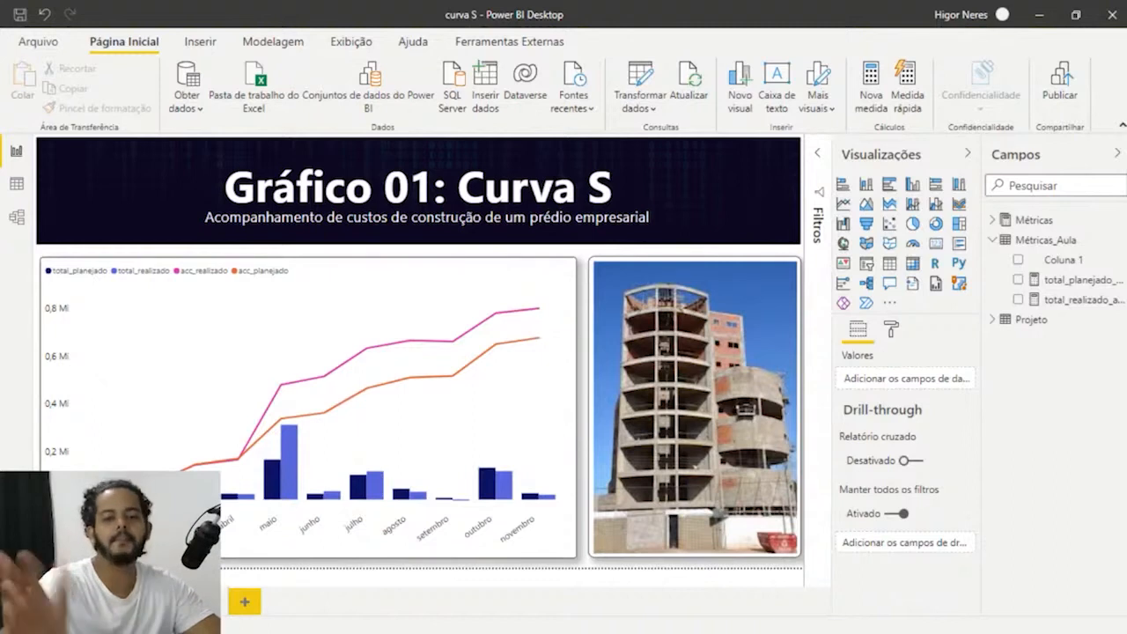
pyautogui.click(537, 340)
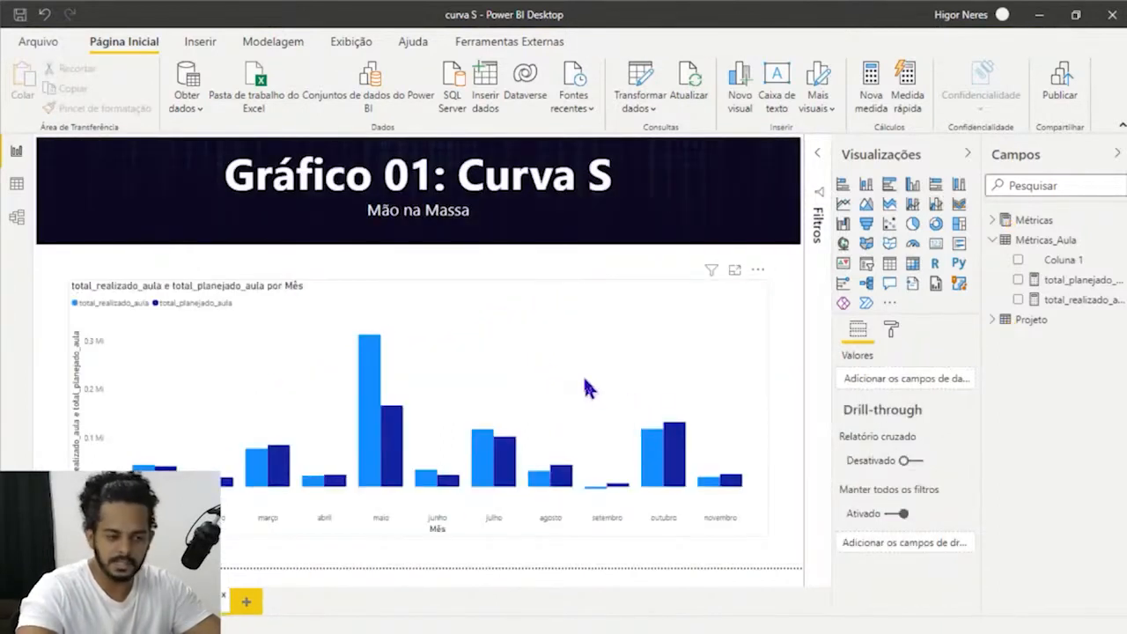
pyautogui.click(586, 387)
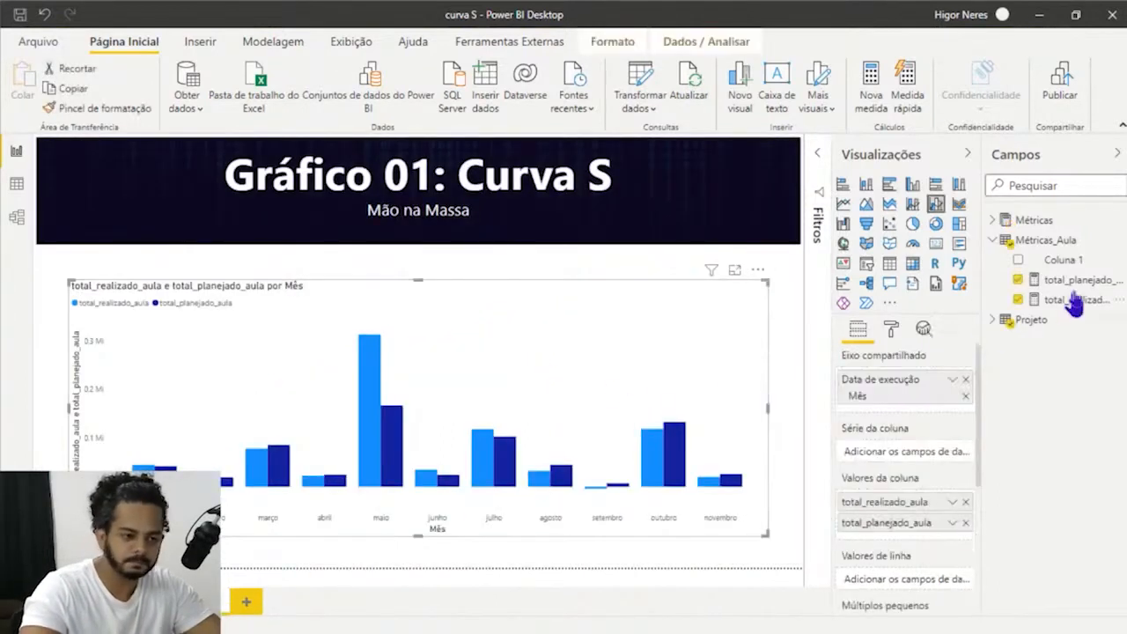
pyautogui.click(1062, 242)
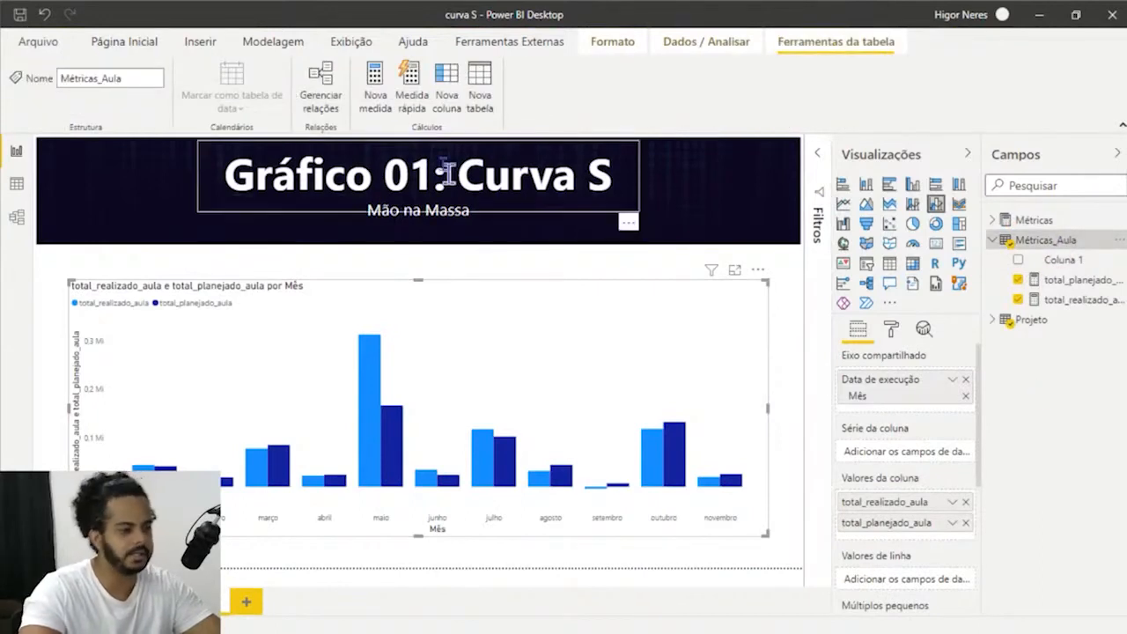
pyautogui.click(376, 101)
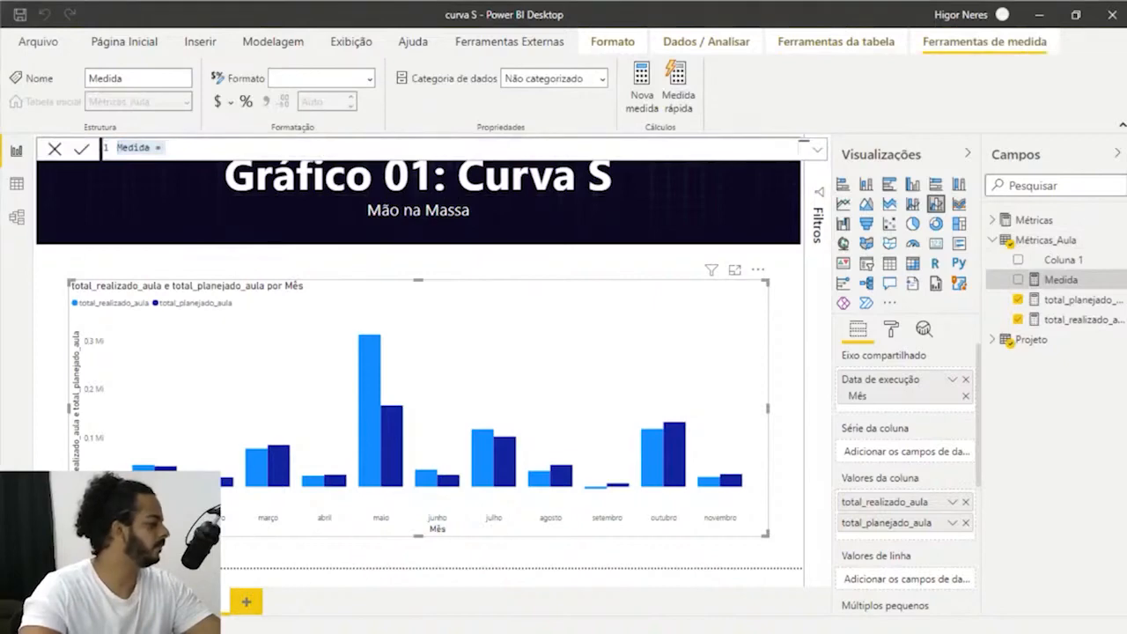
pyautogui.press('super+d')
pyautogui.press('super+d')
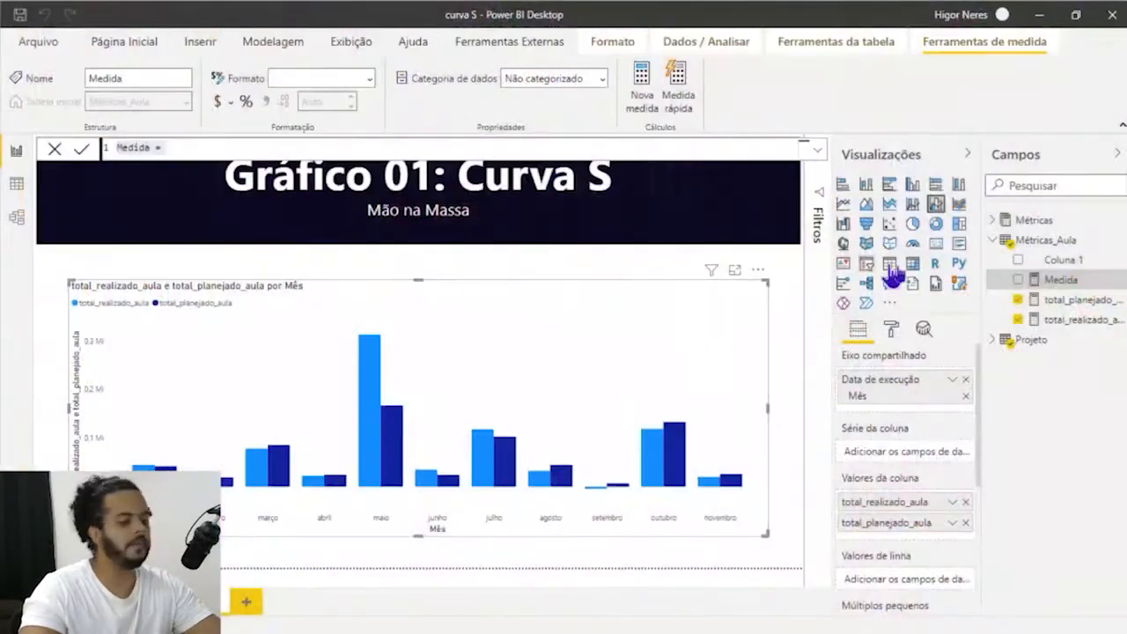
pyautogui.click(1061, 281)
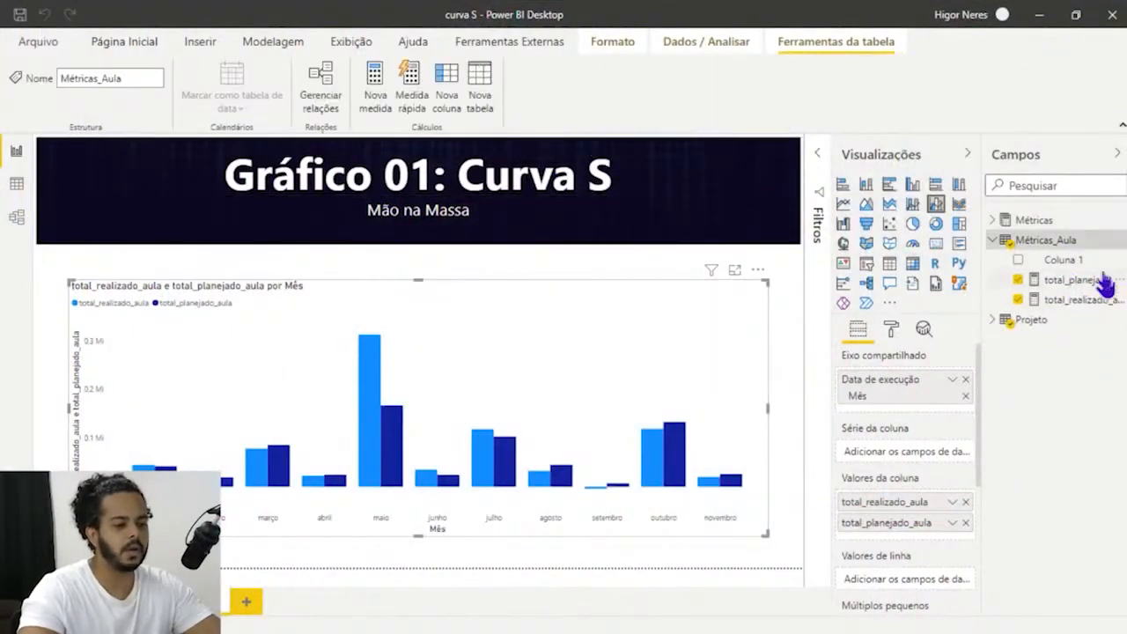
# Start a new measure in the Métricas_Aula table and name it ACC_Realizado_Aula.
pyautogui.click(368, 104)
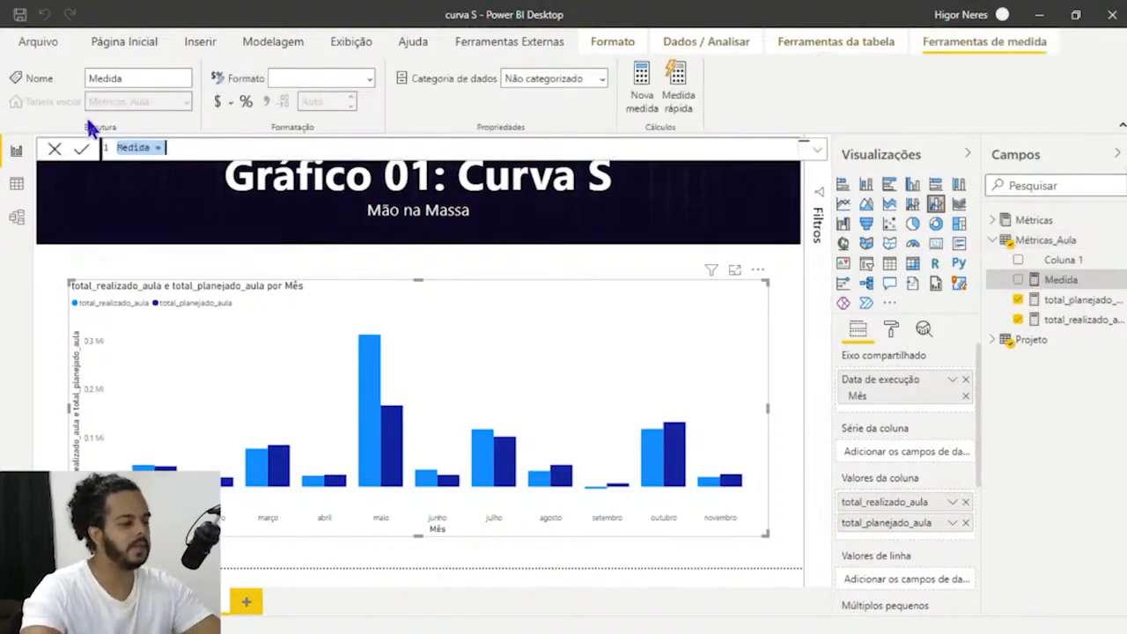
pyautogui.doubleClick(138, 149)
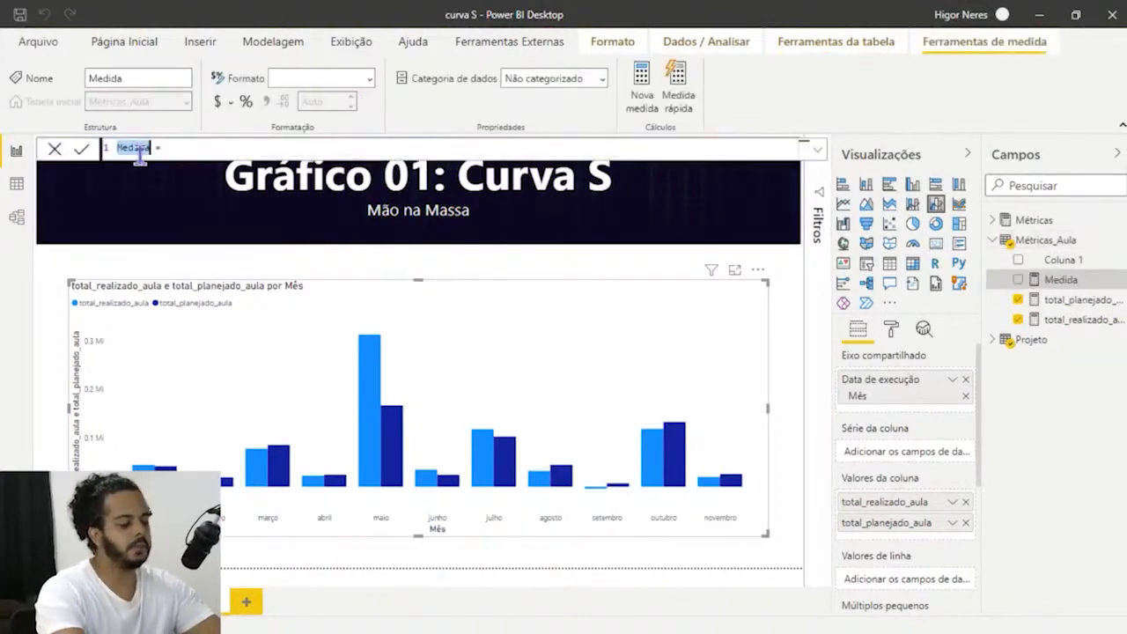
pyautogui.write('ACC_')
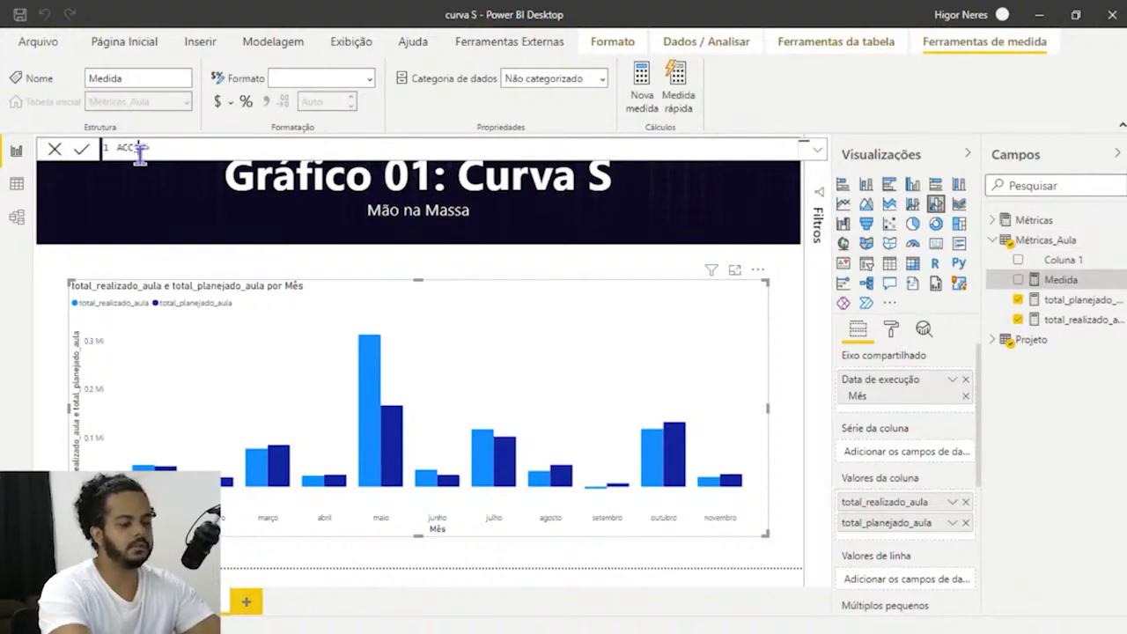
pyautogui.write('Realizado')
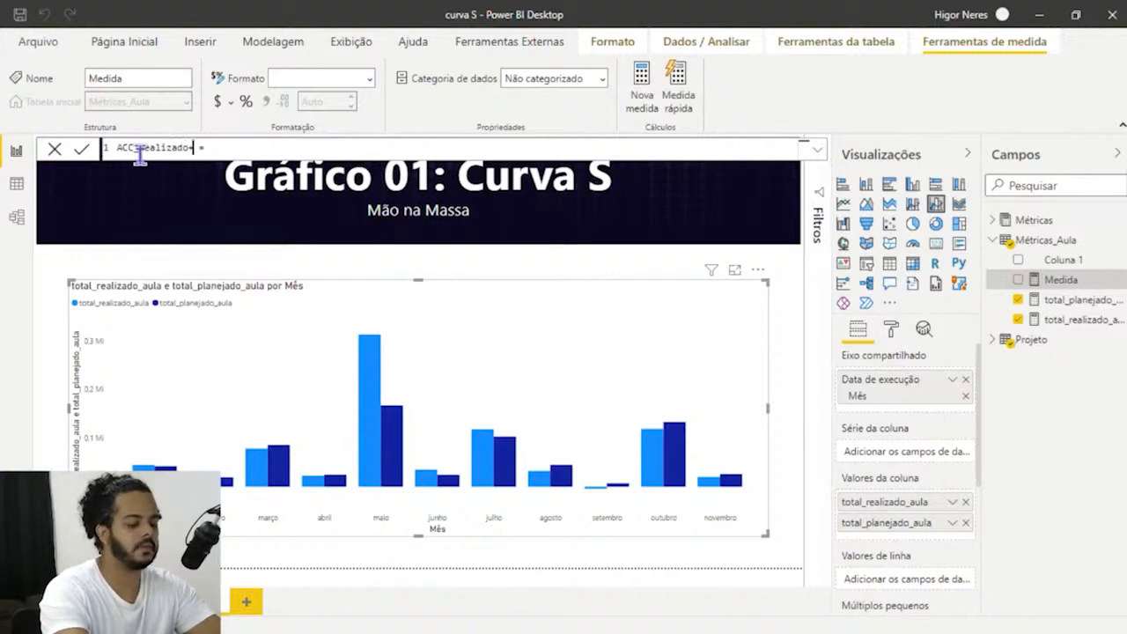
pyautogui.write('_Aul')
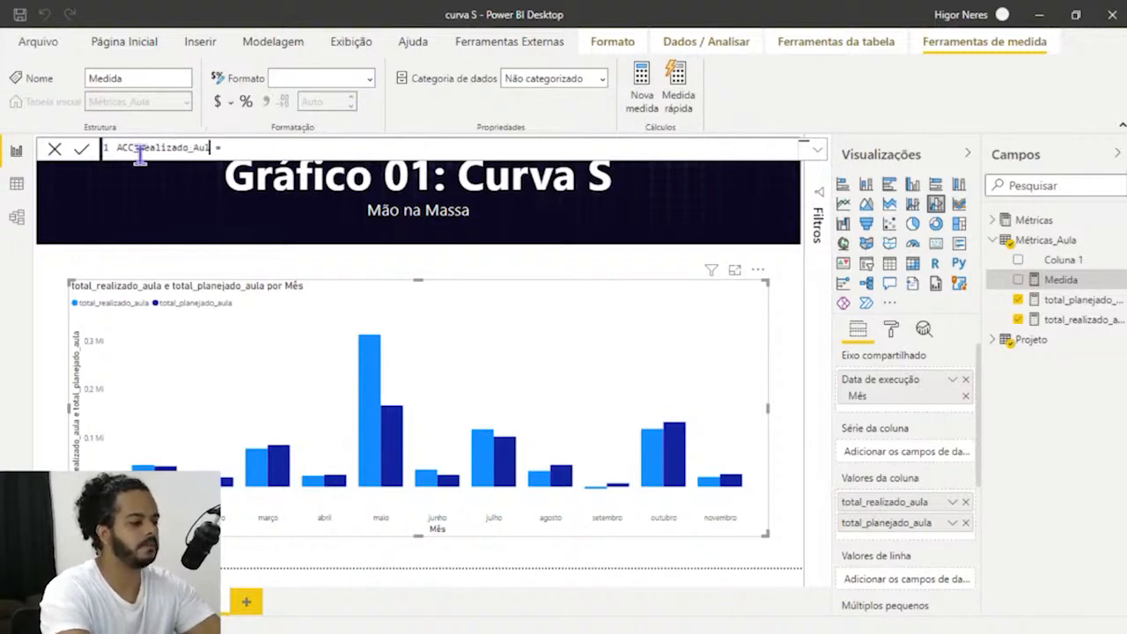
pyautogui.write('a')
pyautogui.click(136, 149)
pyautogui.write('_')
pyautogui.click(262, 148)
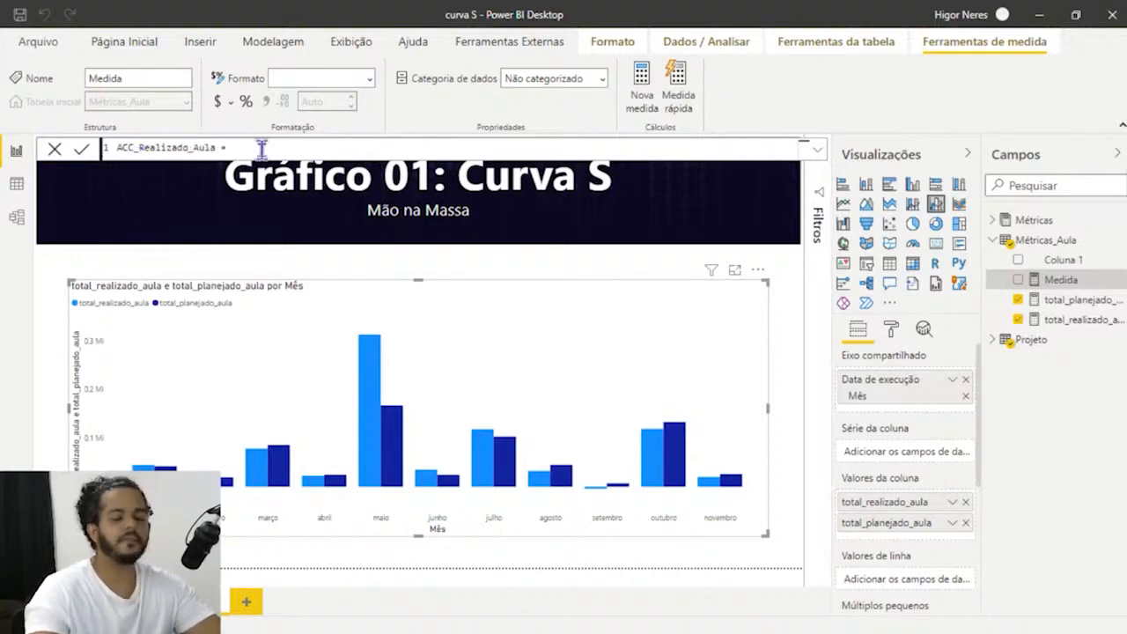
# Begin the ACC_Realizado_Aula formula with CALCULATE([total_realizado_aula], and continue it on a new line.
pyautogui.write('CALCULATE(')
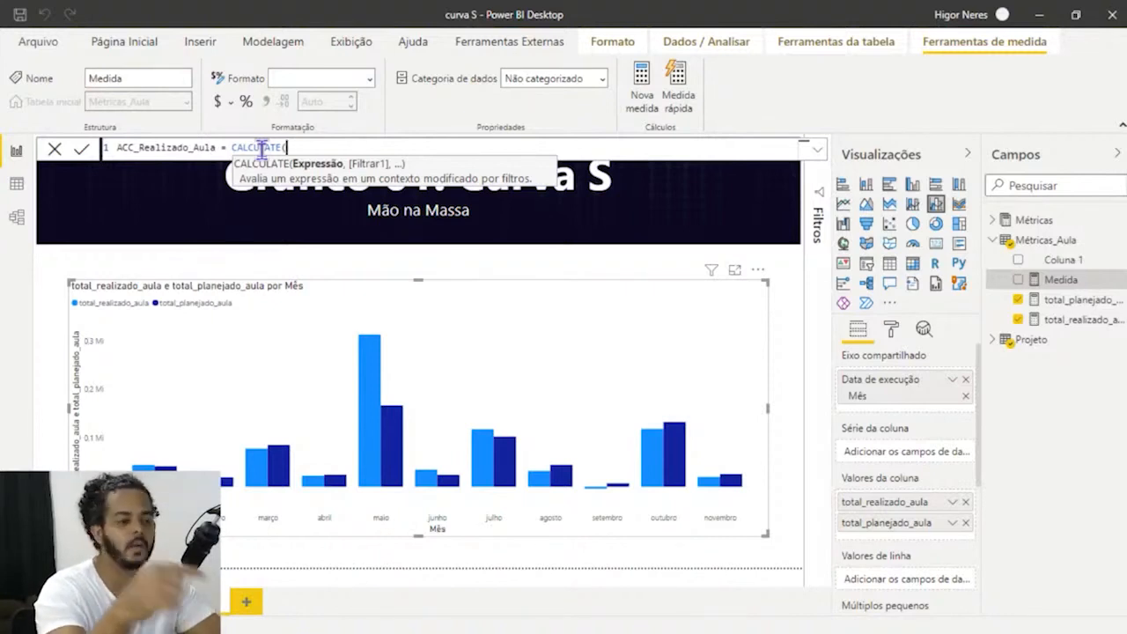
pyautogui.write('total')
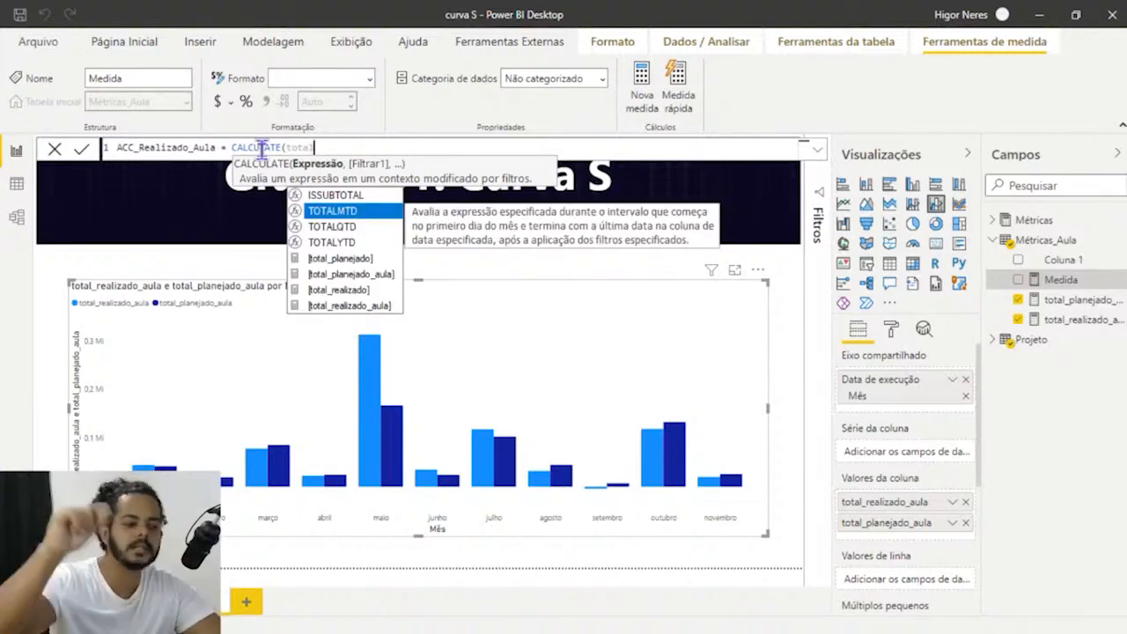
pyautogui.press('Down')
pyautogui.press('Down')
pyautogui.press('Down')
pyautogui.press('Down')
pyautogui.press('Down')
pyautogui.press('Down')
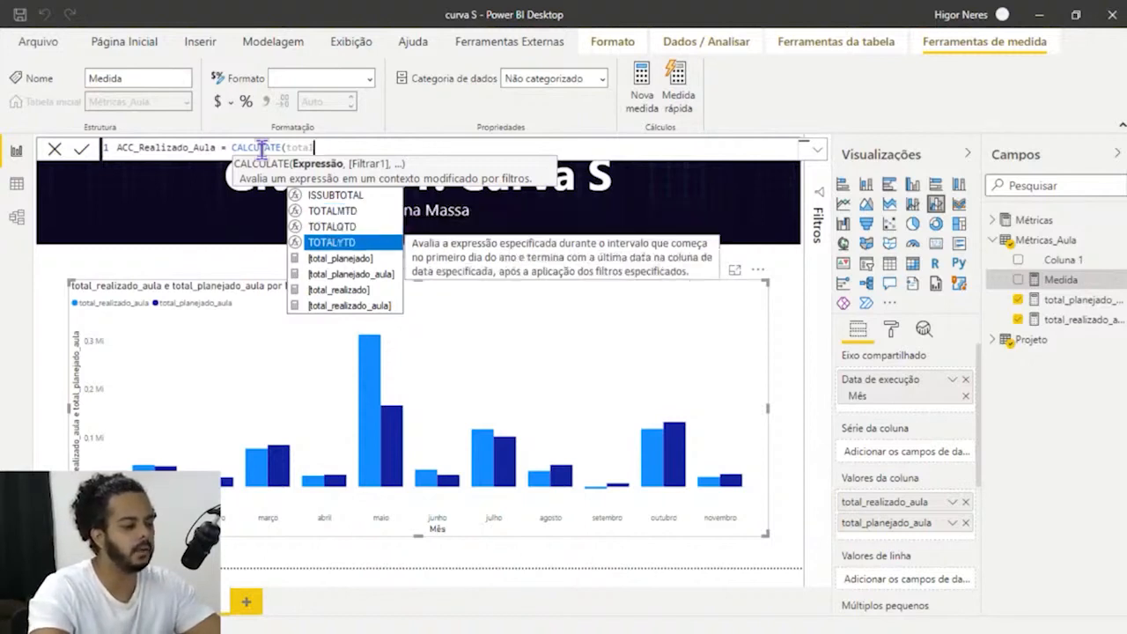
pyautogui.press('Tab')
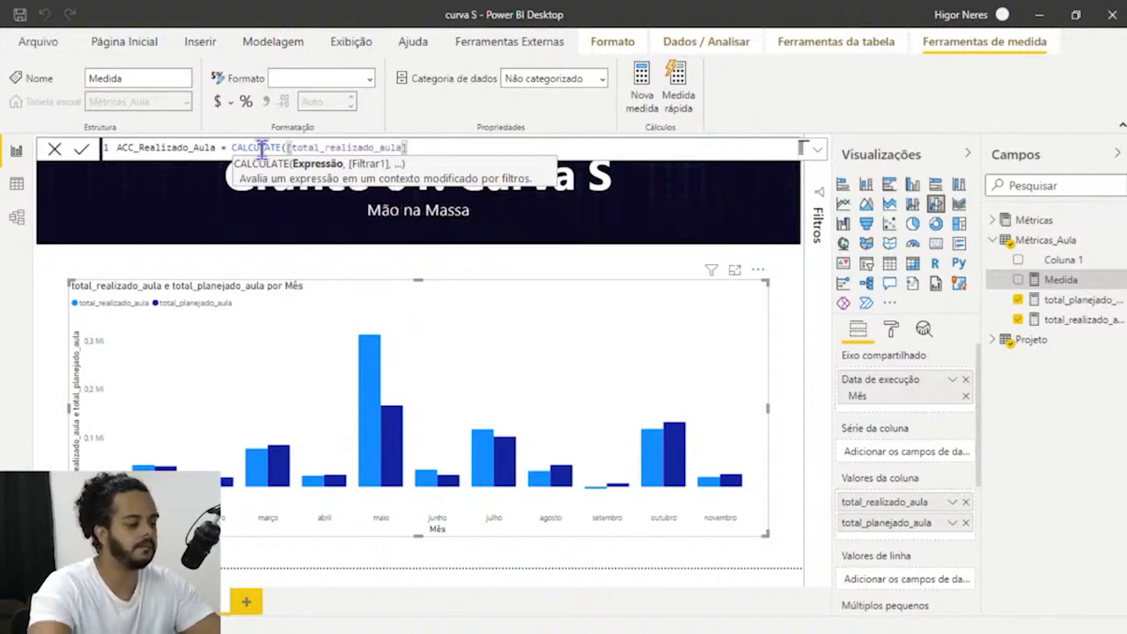
pyautogui.write(',')
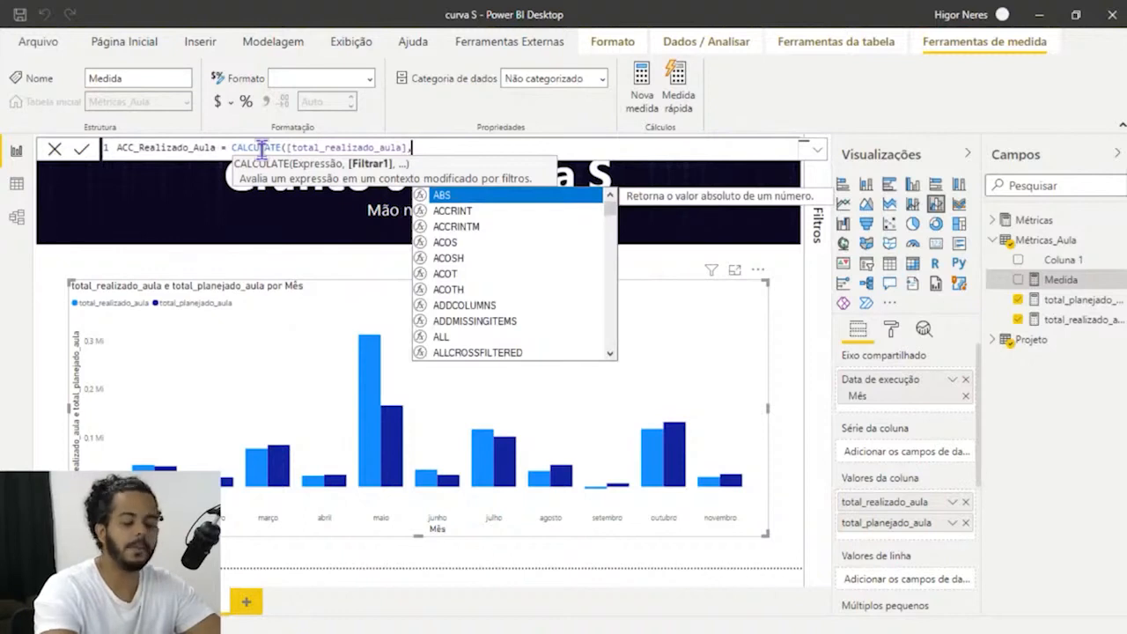
pyautogui.hotkey('shift', 'Return')
pyautogui.hotkey('shift', 'Return')
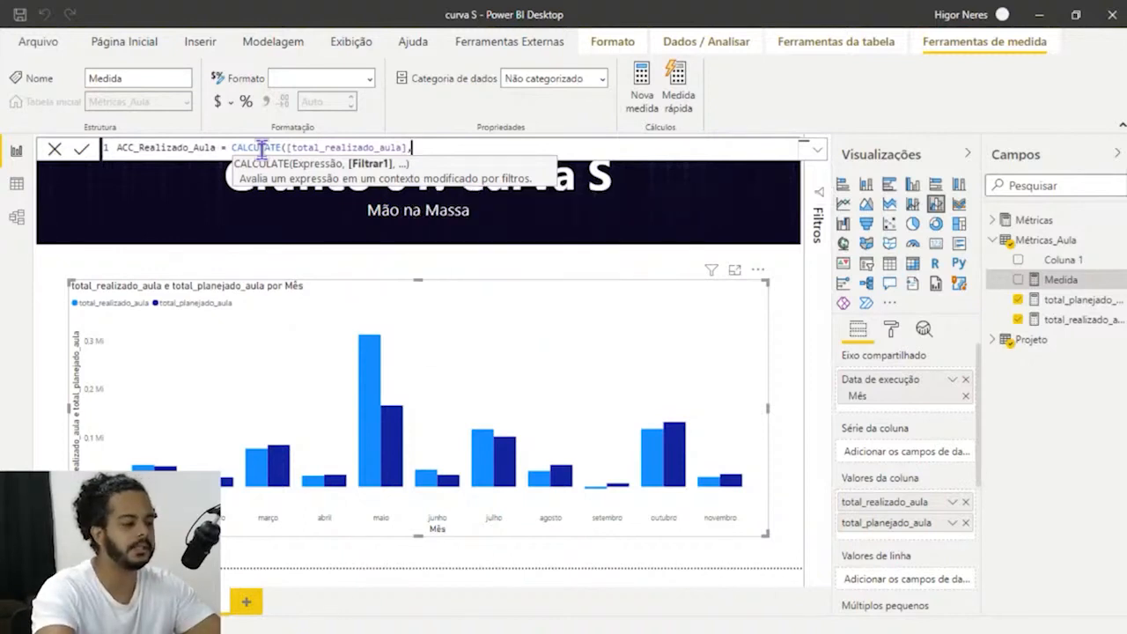
pyautogui.click(222, 164)
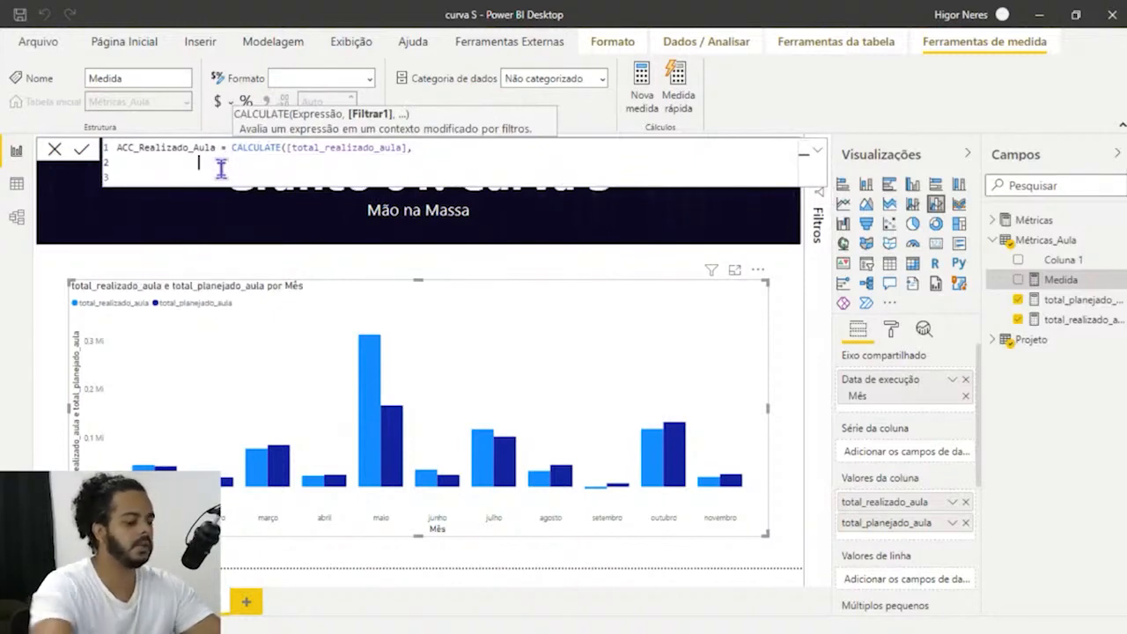
# Add FILTER(ALL(Projeto), on the formula's second line so the filter runs over the whole Projeto table.
pyautogui.write('FILTER(')
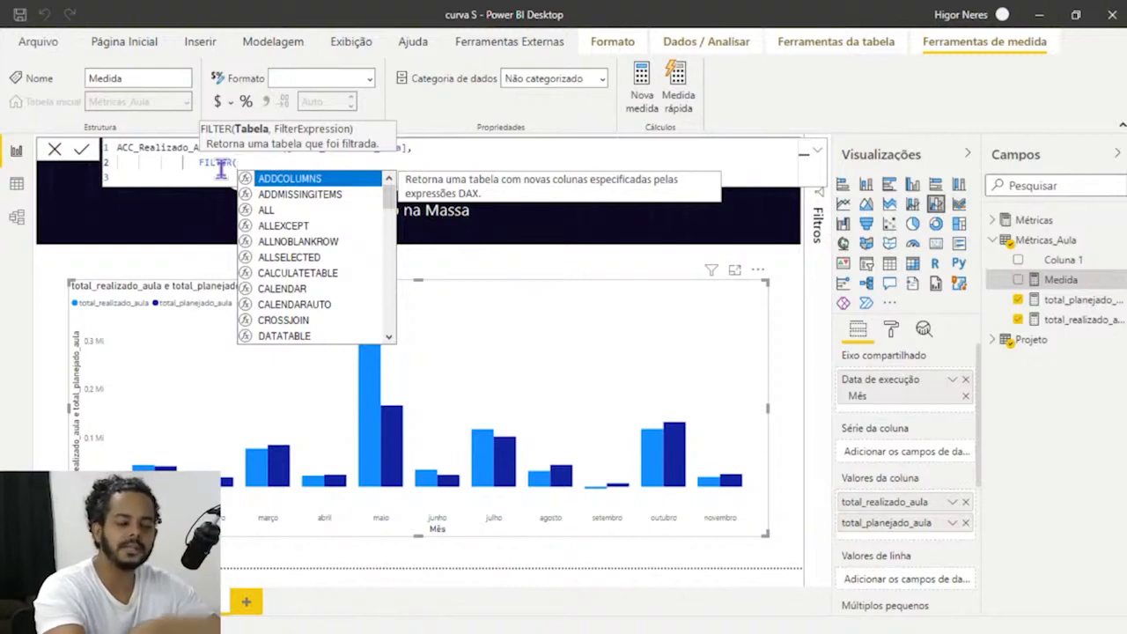
pyautogui.write('all')
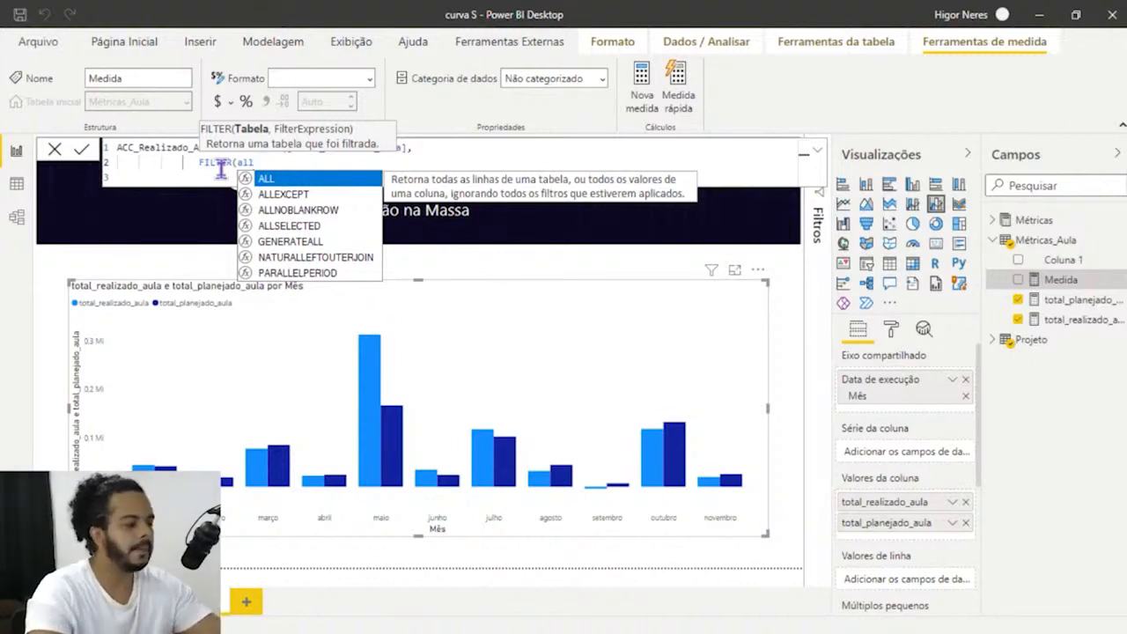
pyautogui.press('Tab')
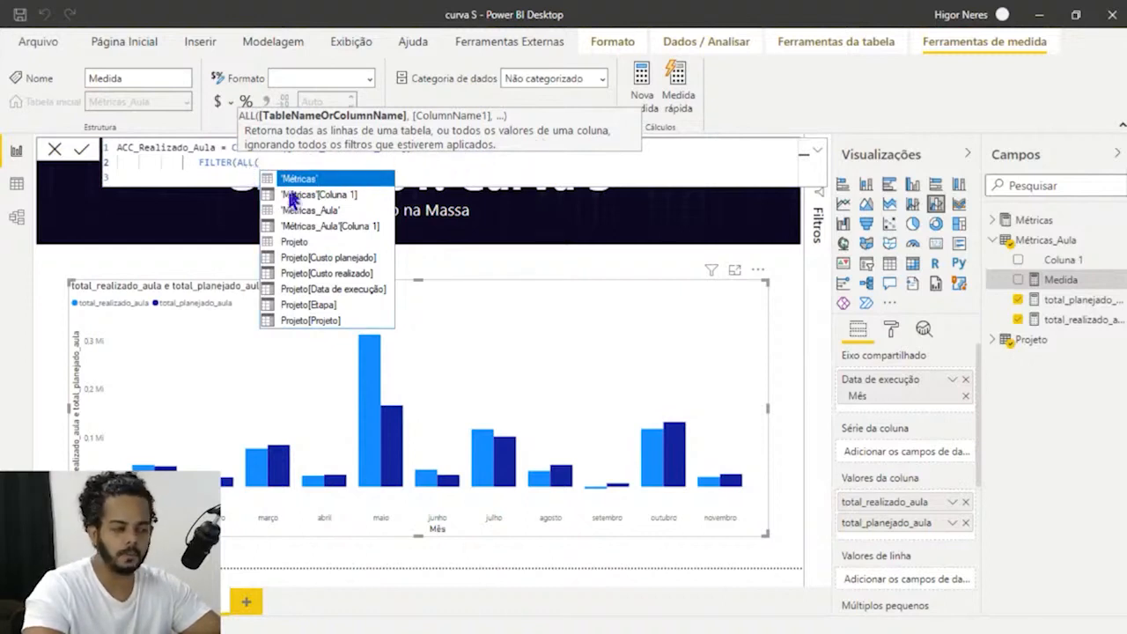
pyautogui.moveTo(364, 407)
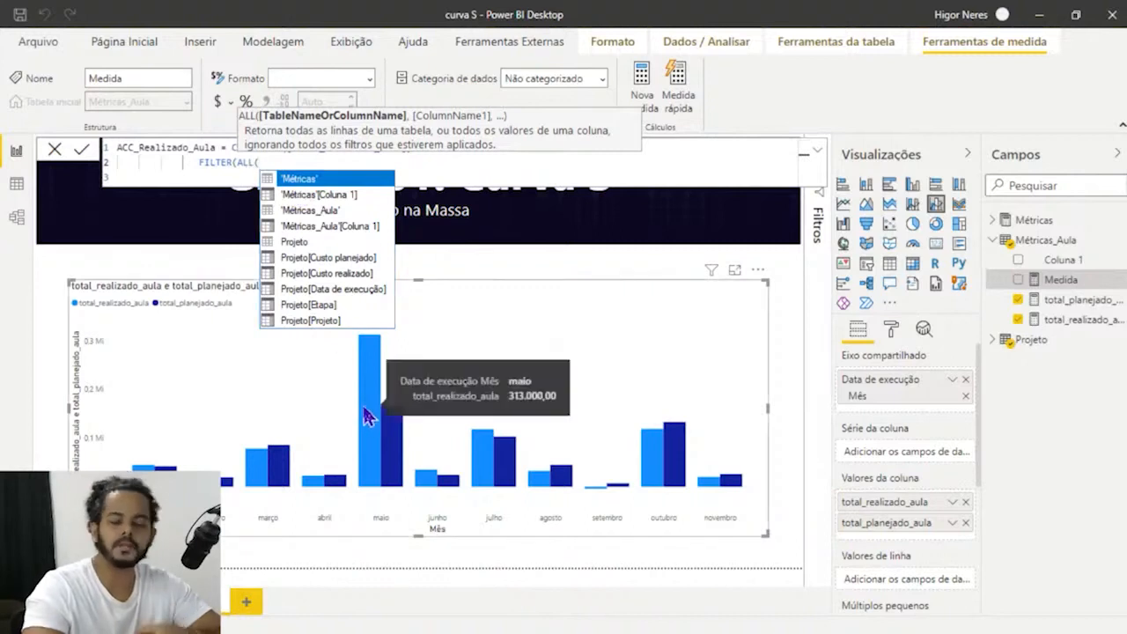
pyautogui.moveTo(390, 446)
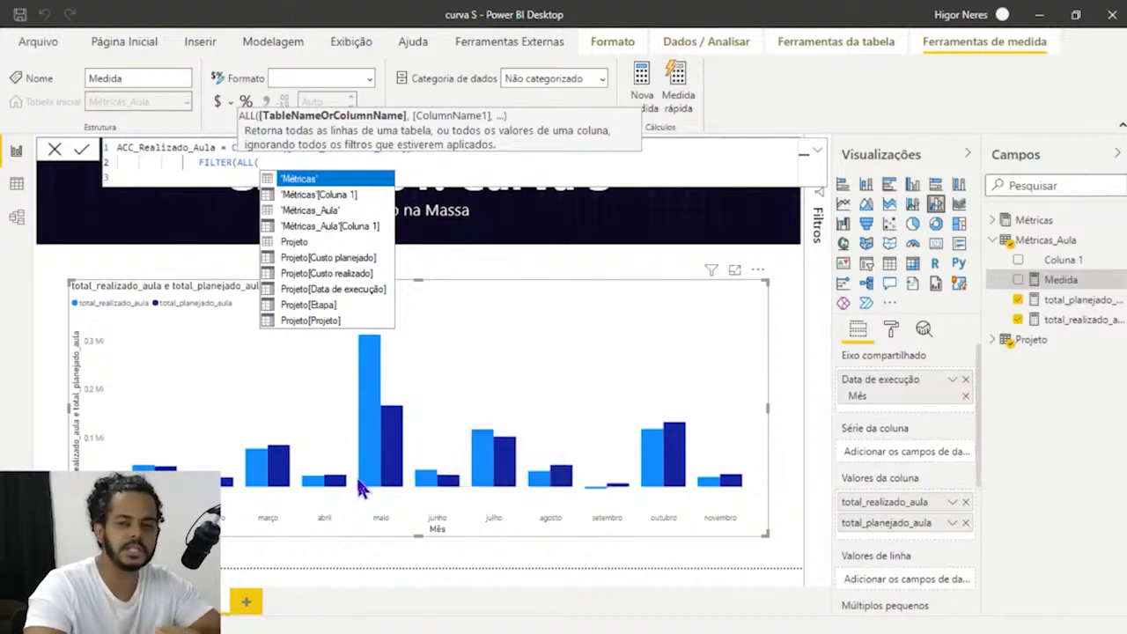
pyautogui.moveTo(378, 488)
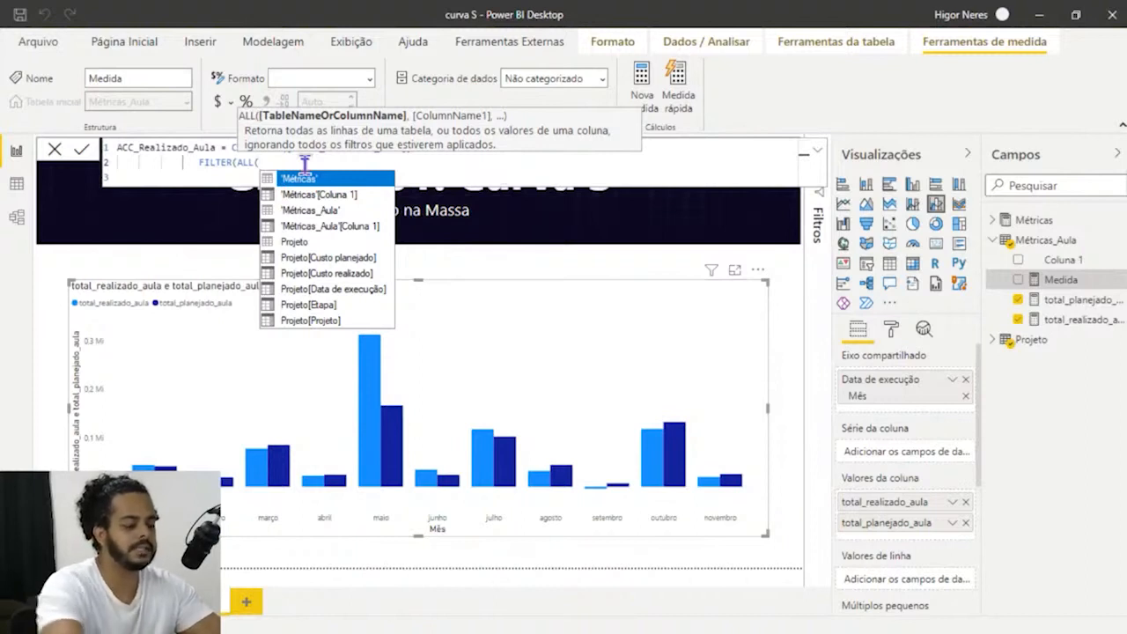
pyautogui.write('Projeto')
pyautogui.press('Escape')
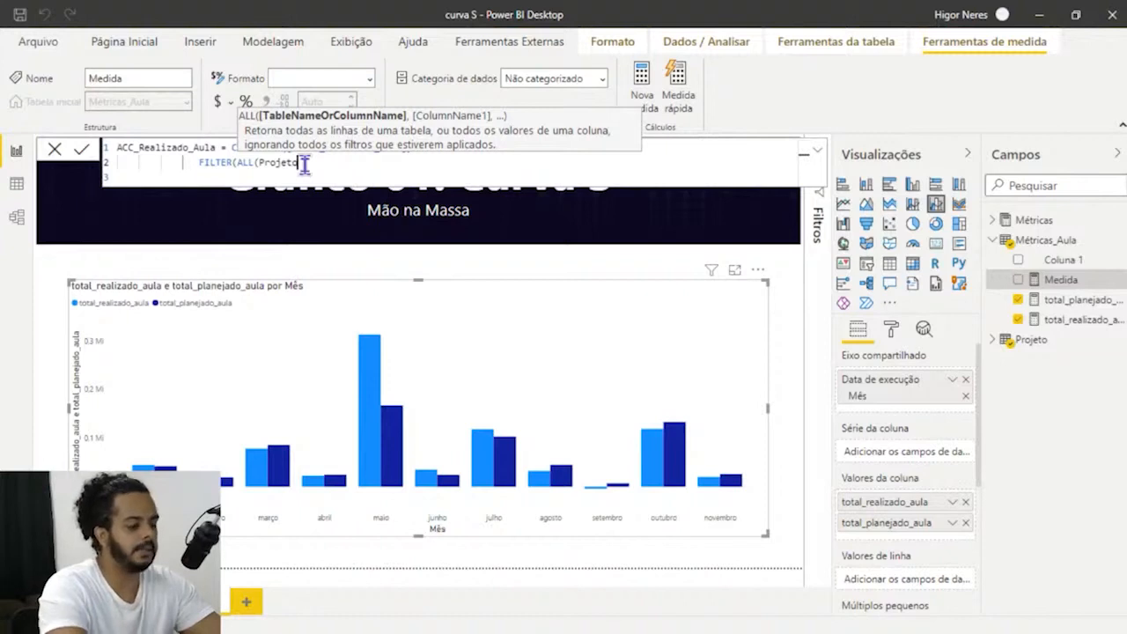
pyautogui.write('),')
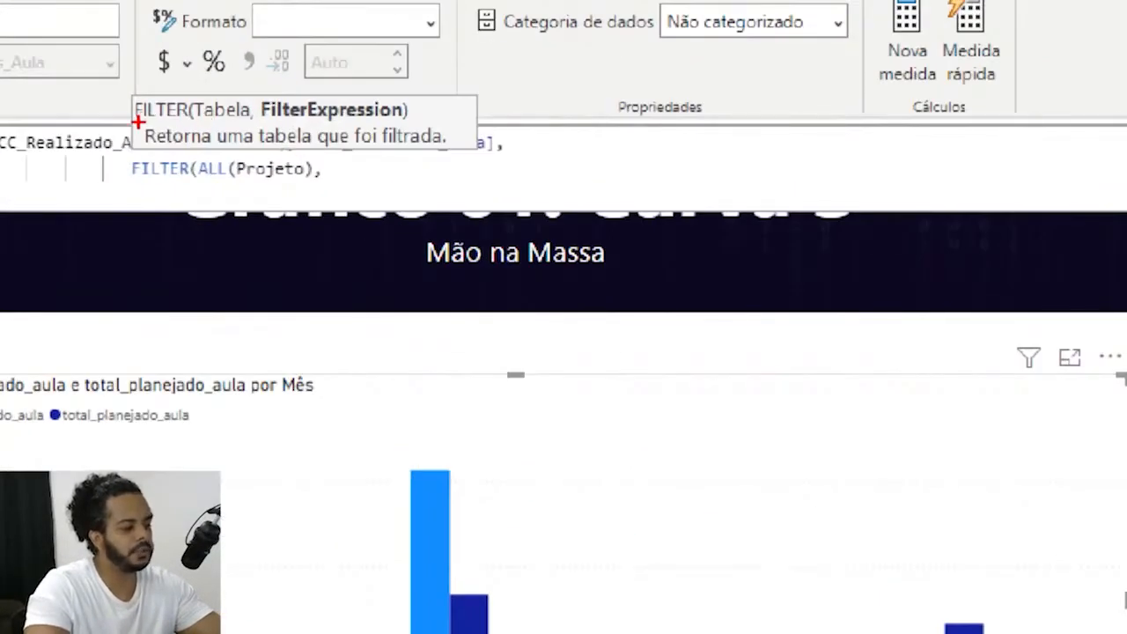
pyautogui.moveTo(130, 183); pyautogui.dragTo(181, 183)
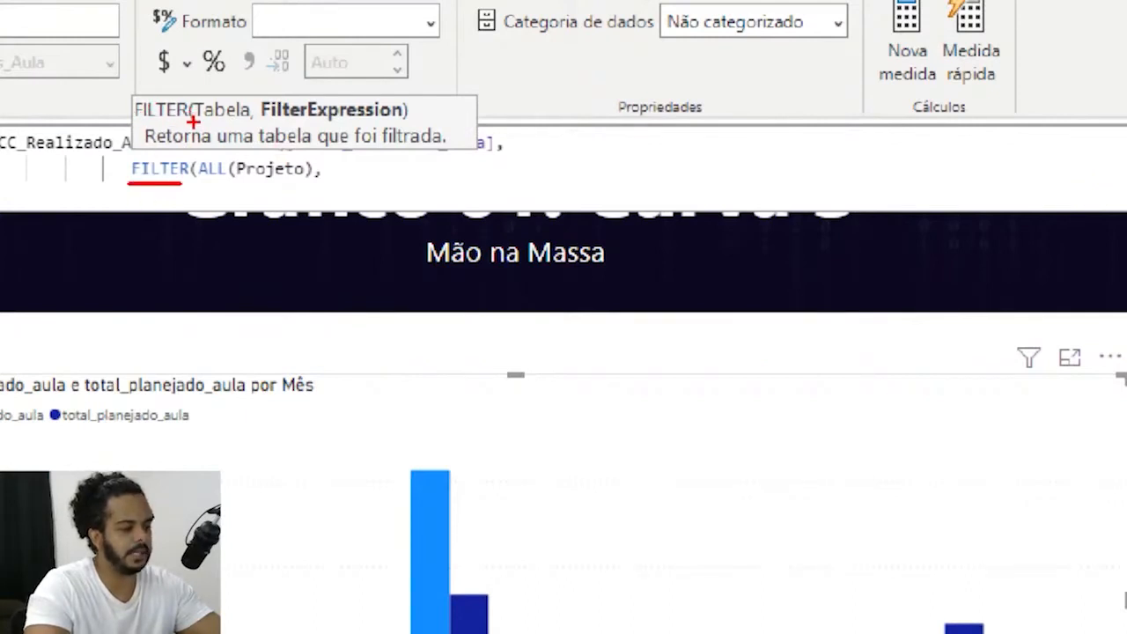
pyautogui.moveTo(202, 125); pyautogui.dragTo(240, 124)
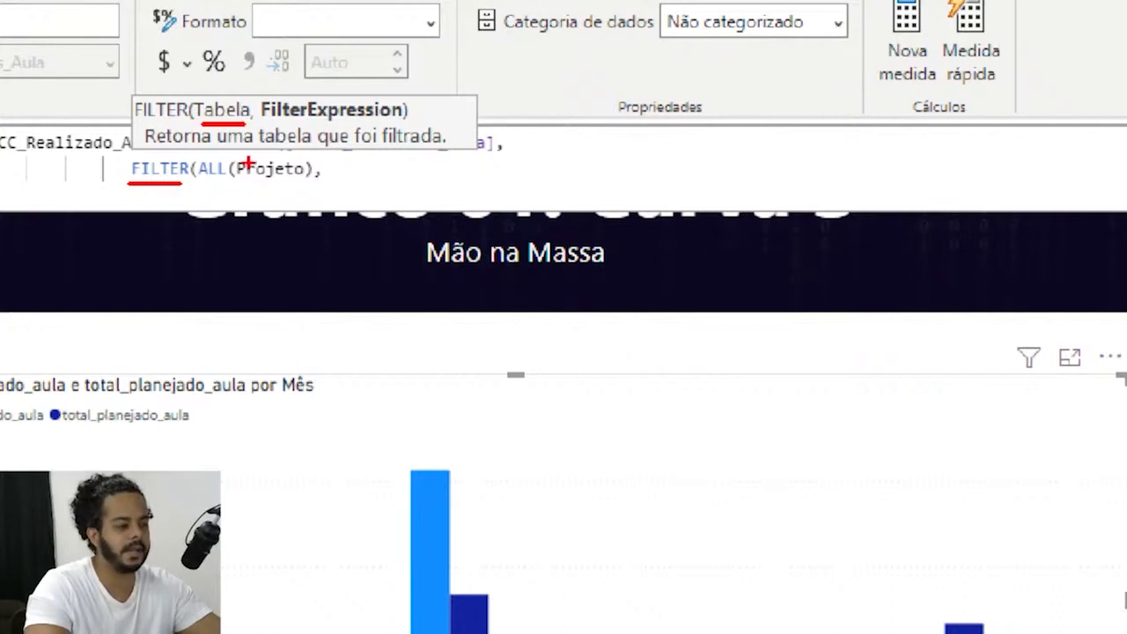
pyautogui.moveTo(201, 181); pyautogui.dragTo(311, 182)
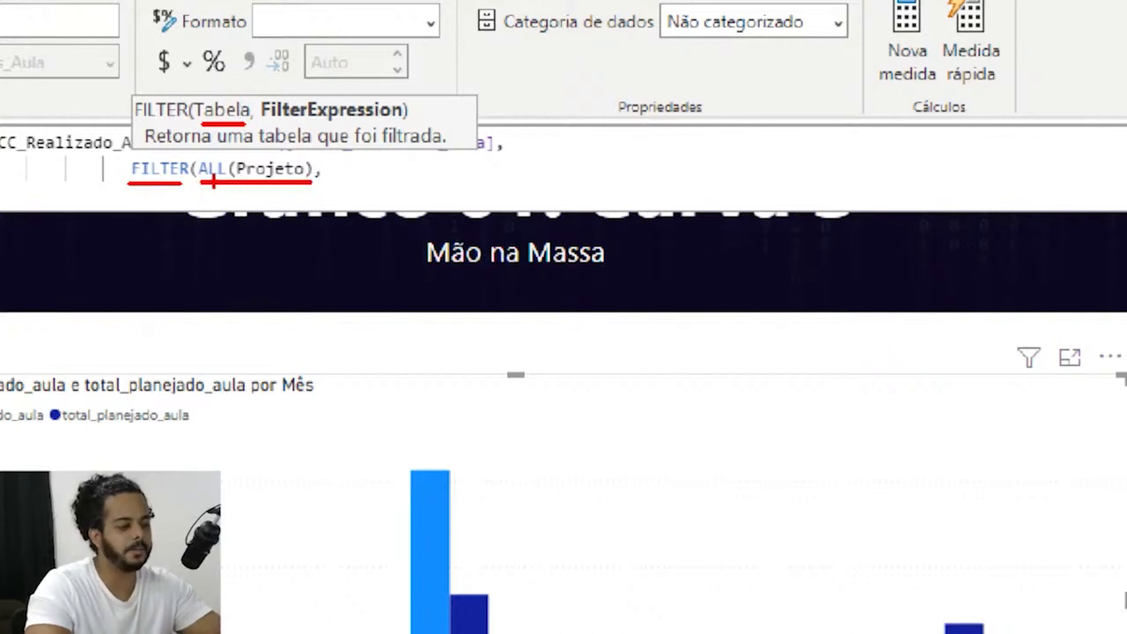
pyautogui.click(210, 161)
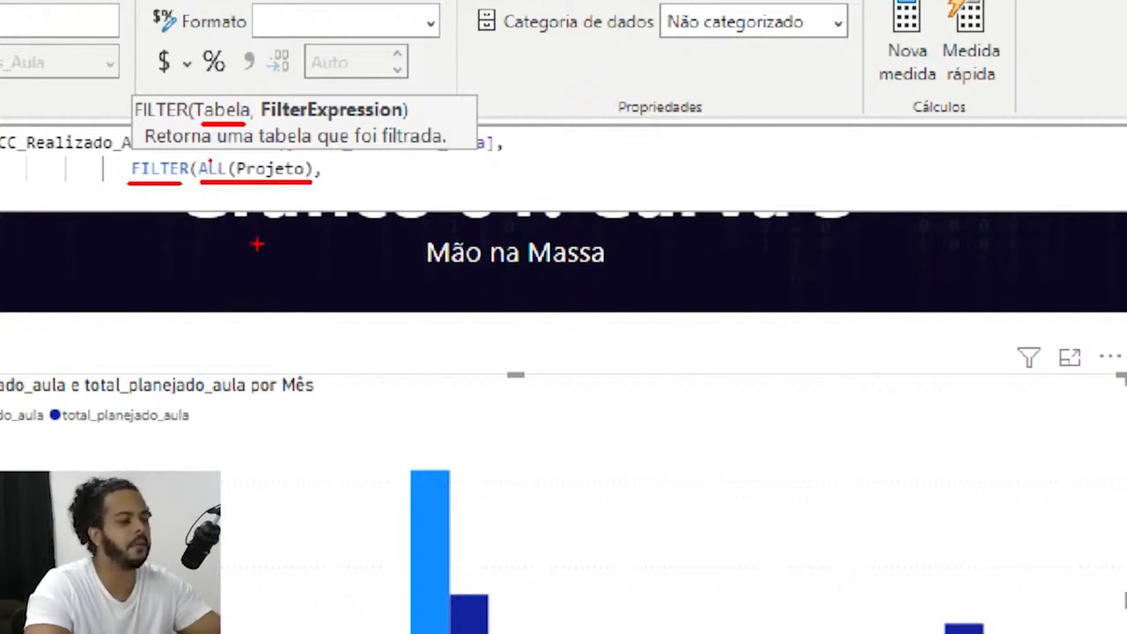
pyautogui.moveTo(260, 118); pyautogui.dragTo(431, 118)
pyautogui.press('Escape')
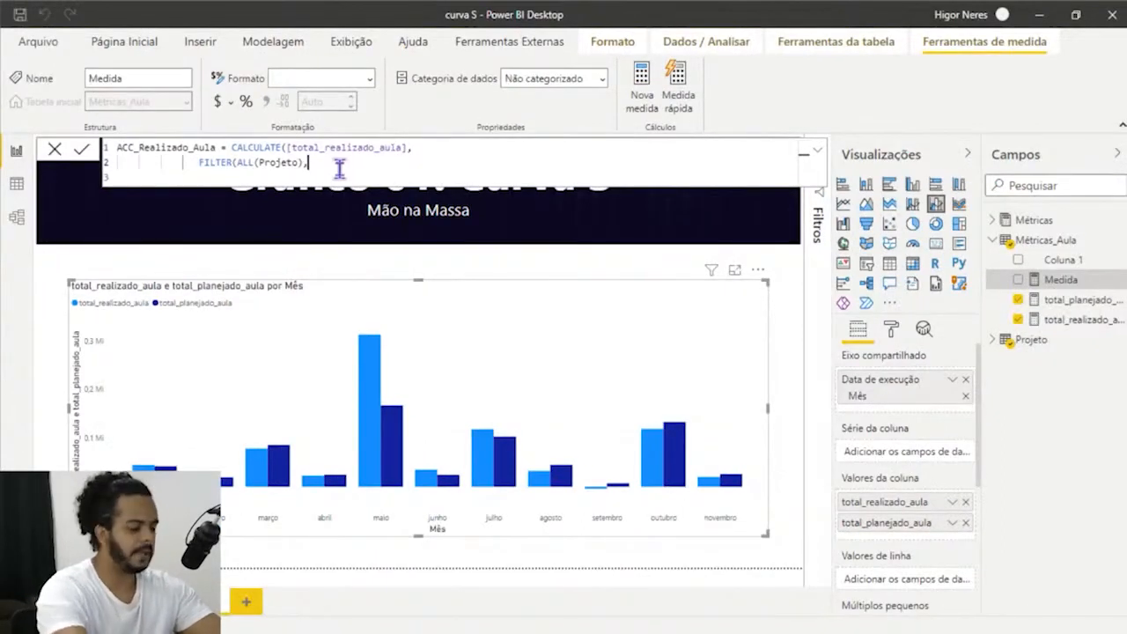
# Use the column Projeto[Data de execução] as the start of the FILTER condition.
pyautogui.write('projeto')
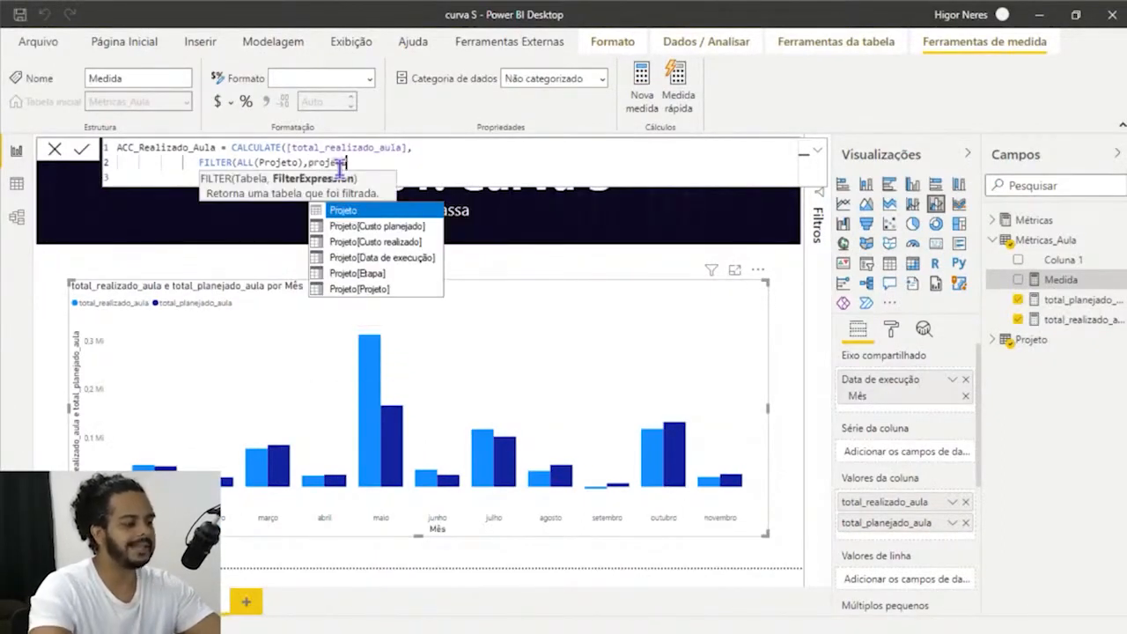
pyautogui.press('Down')
pyautogui.press('Down')
pyautogui.press('Down')
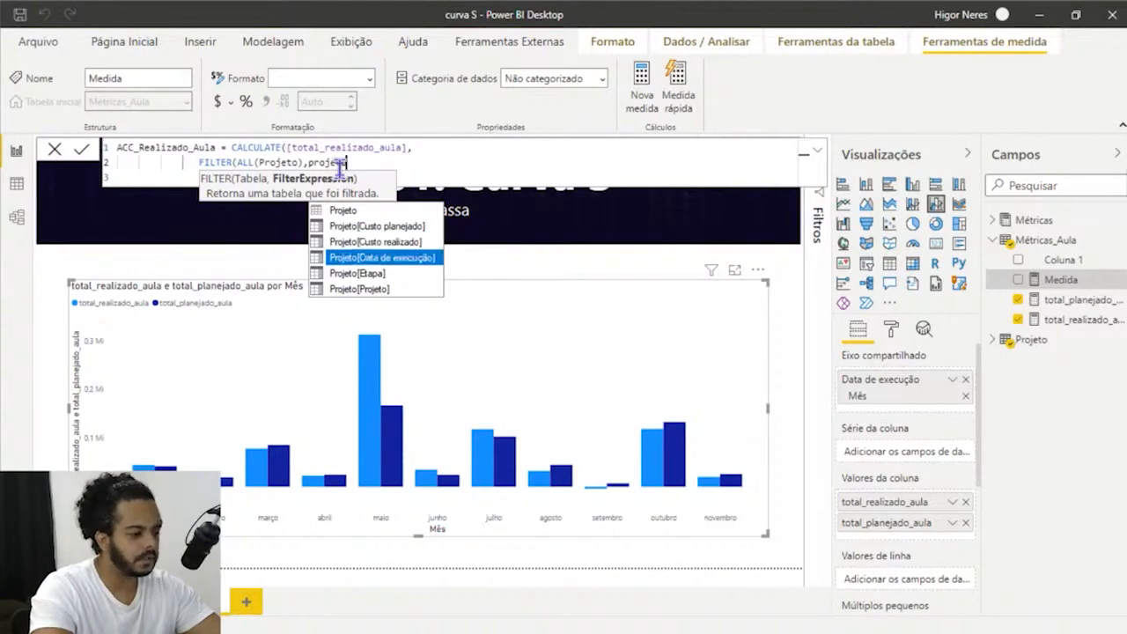
pyautogui.press('Tab')
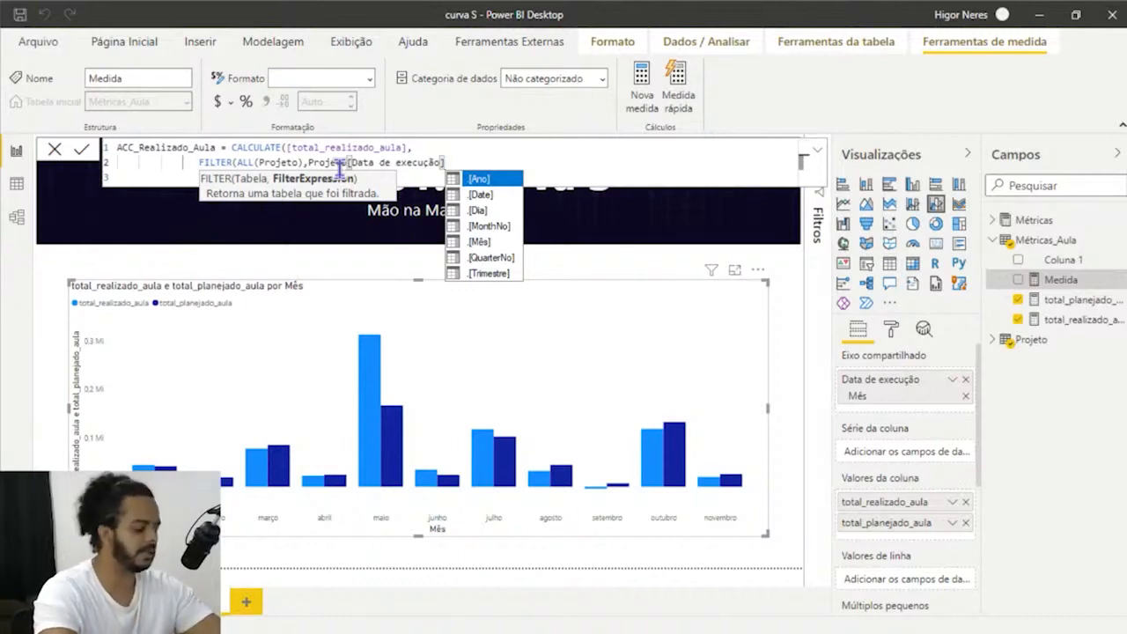
pyautogui.write(',')
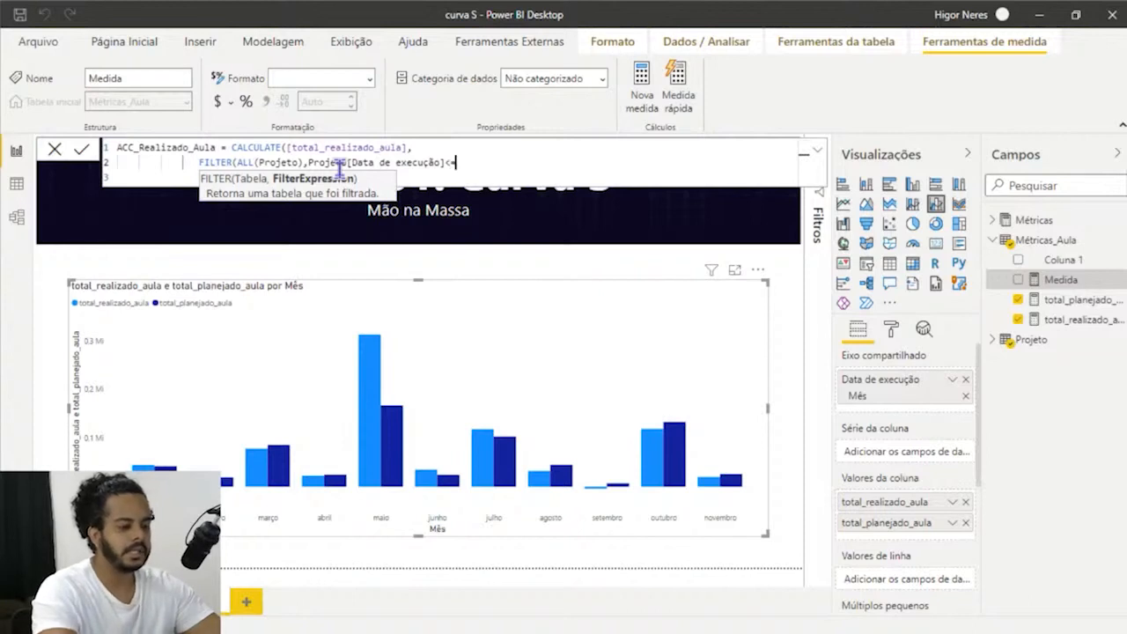
# Complete the FILTER condition with <=MAX(Projeto[Data de execução]) and close the FILTER function.
pyautogui.write('<=data')
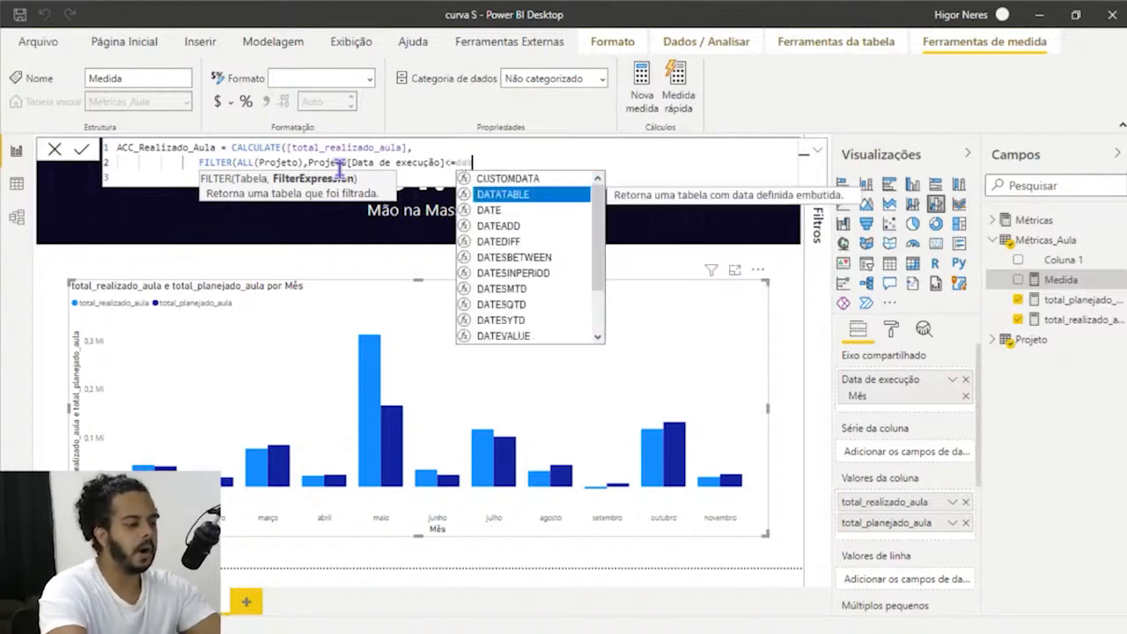
pyautogui.press('BackSpace')
pyautogui.press('BackSpace')
pyautogui.press('BackSpace')
pyautogui.press('BackSpace')
pyautogui.write('MAX(')
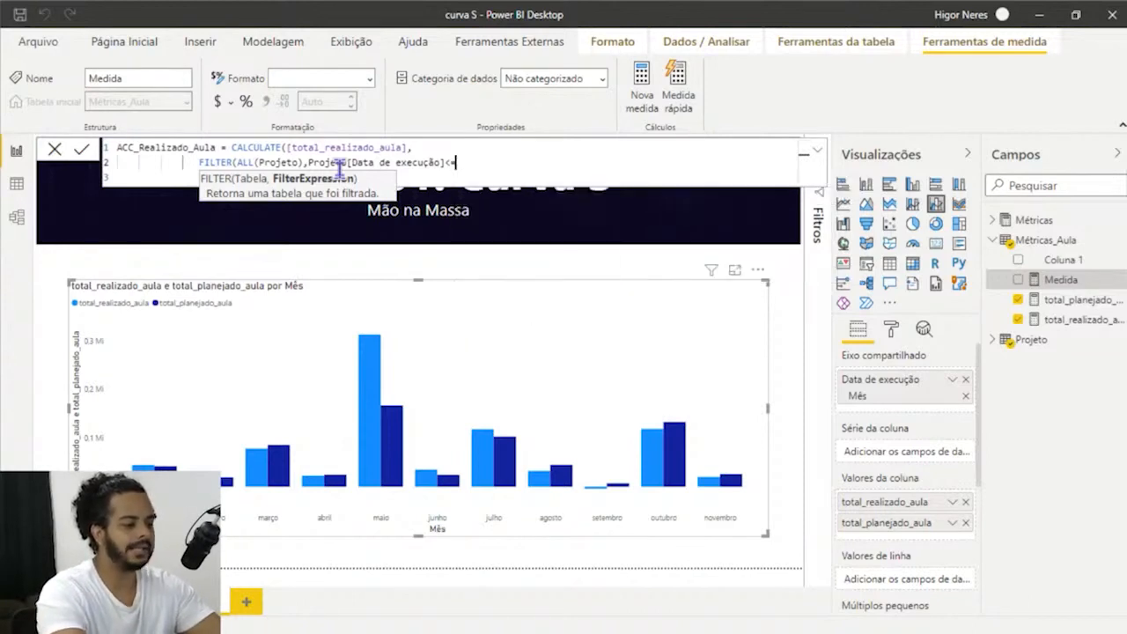
pyautogui.write('data')
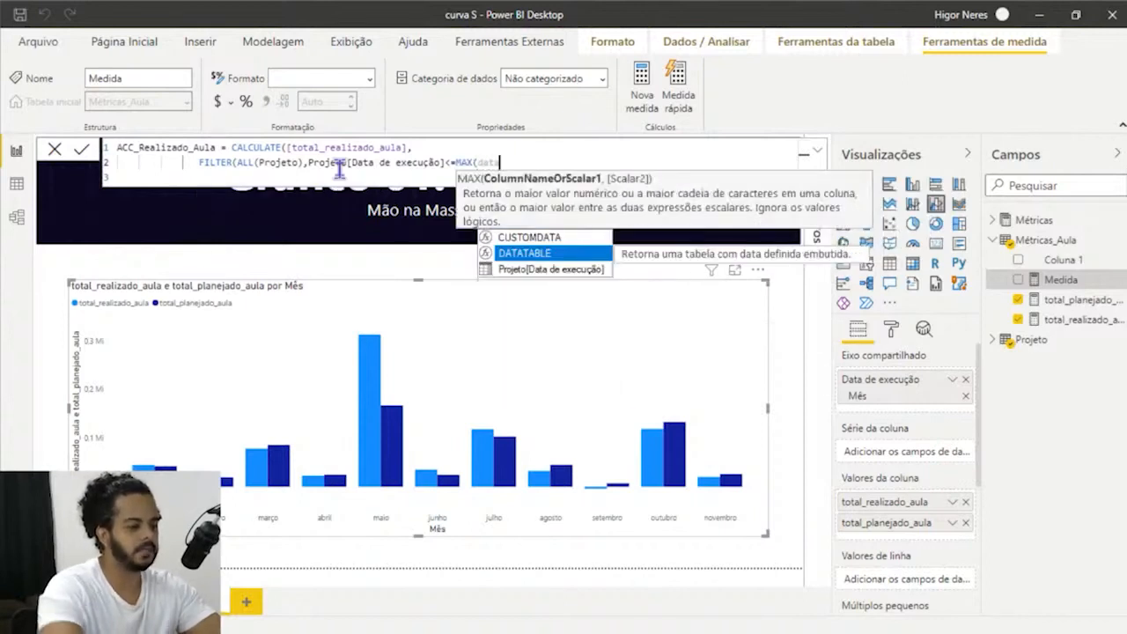
pyautogui.press('Down')
pyautogui.press('Tab')
pyautogui.write('))')
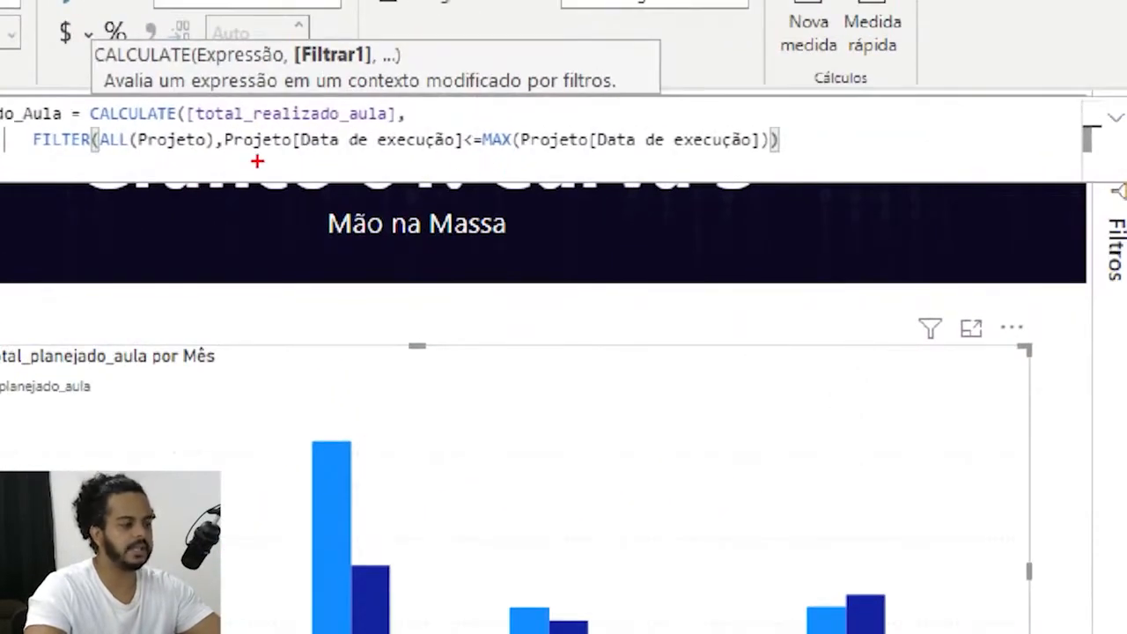
pyautogui.moveTo(137, 156); pyautogui.dragTo(220, 157)
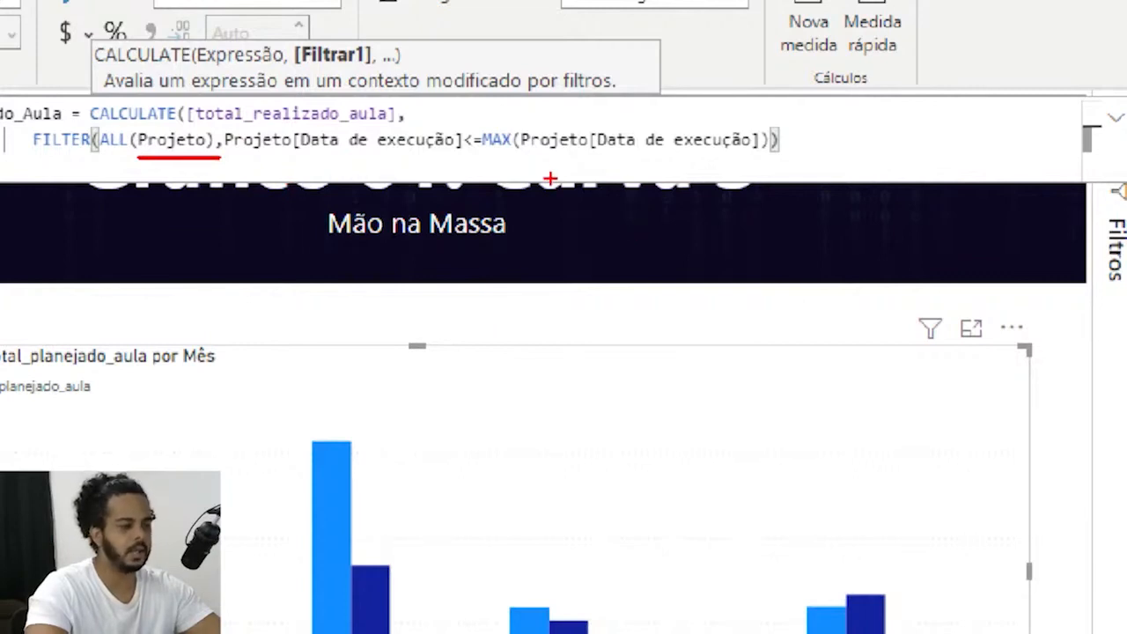
pyautogui.moveTo(556, 155); pyautogui.dragTo(709, 157)
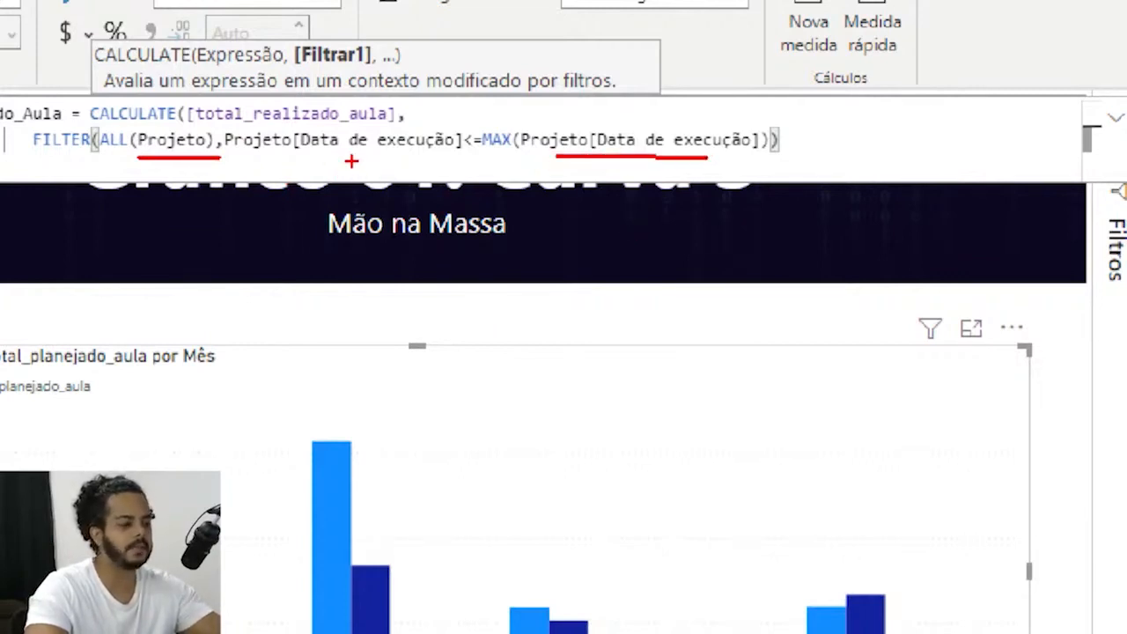
pyautogui.moveTo(264, 156); pyautogui.dragTo(416, 153)
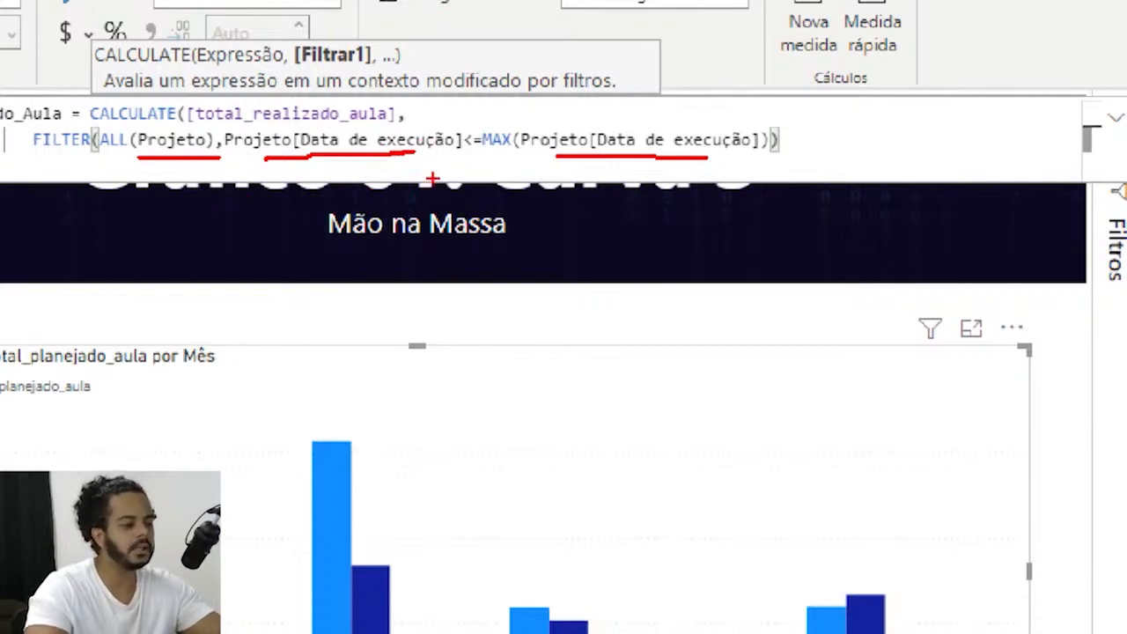
pyautogui.moveTo(432, 180); pyautogui.dragTo(440, 401)
pyautogui.moveTo(477, 180)
pyautogui.mouseDown()
pyautogui.moveTo(473, 363)
pyautogui.moveTo(514, 351)
pyautogui.mouseUp()
pyautogui.moveTo(544, 204); pyautogui.dragTo(546, 388)
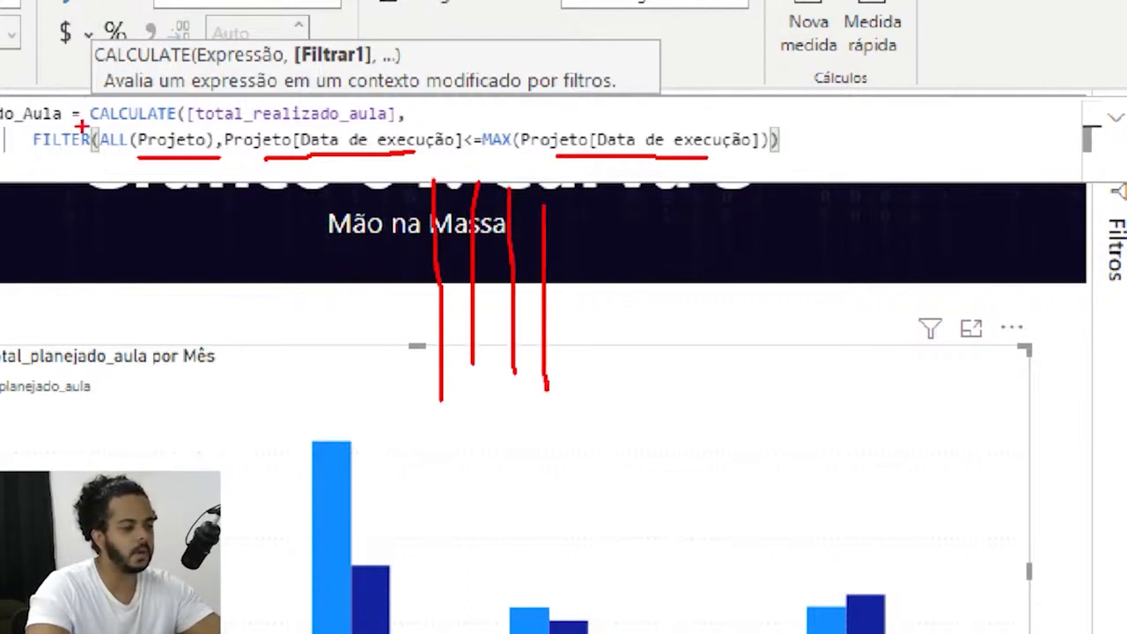
pyautogui.moveTo(88, 128); pyautogui.dragTo(330, 129)
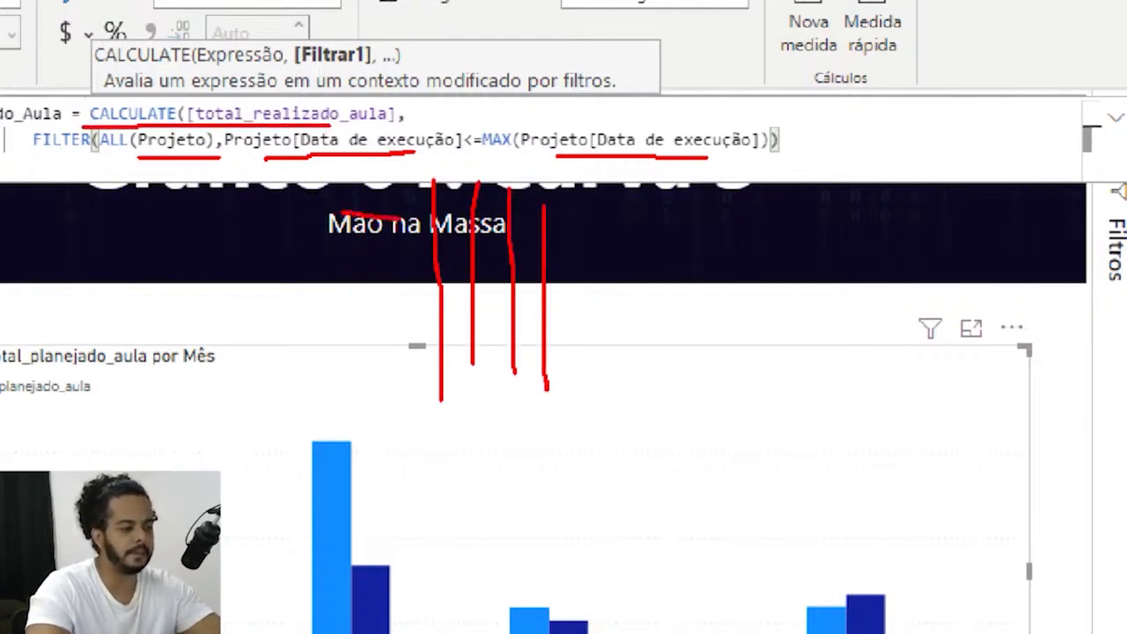
pyautogui.moveTo(339, 212); pyautogui.dragTo(636, 224)
pyautogui.moveTo(343, 256); pyautogui.dragTo(620, 257)
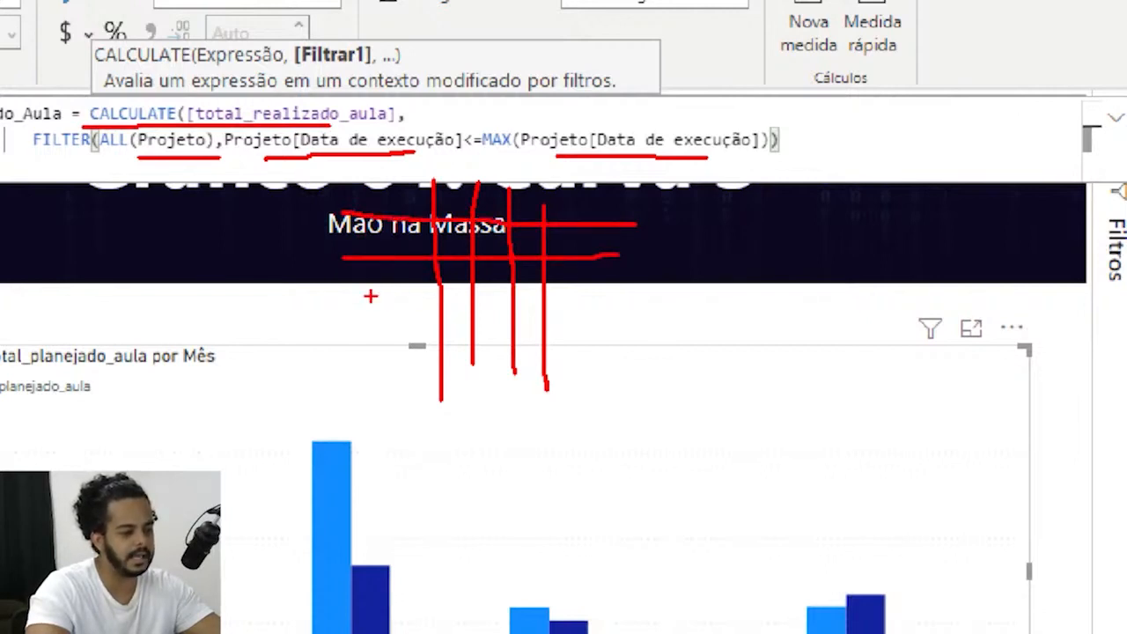
pyautogui.moveTo(369, 296); pyautogui.dragTo(671, 297)
pyautogui.moveTo(340, 343); pyautogui.dragTo(668, 335)
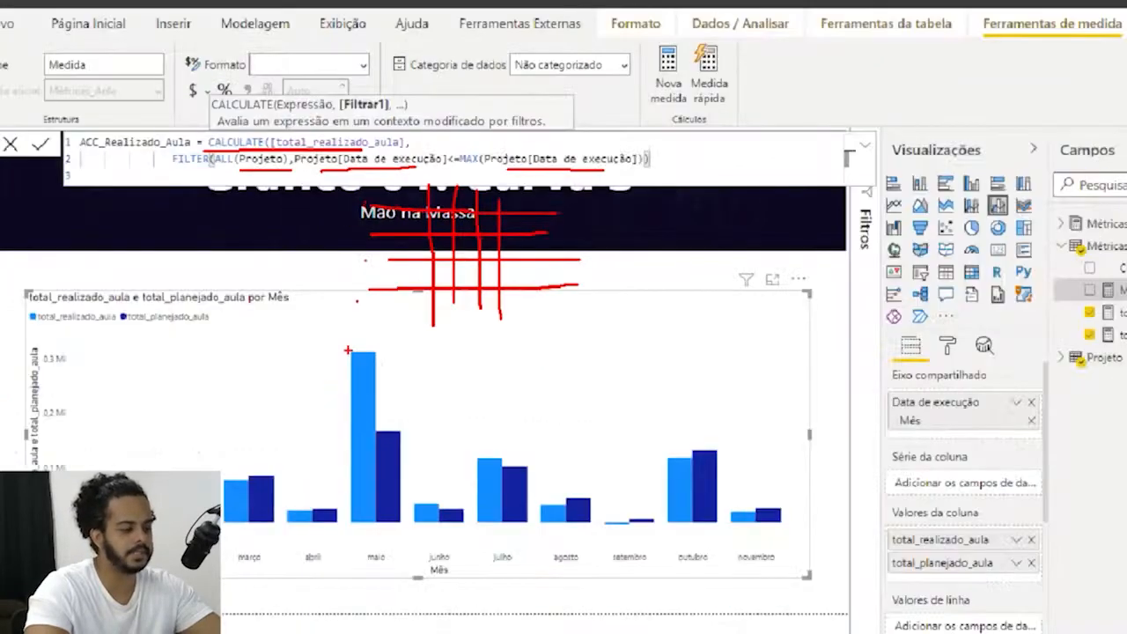
# Close and commit the ACC_Realizado_Aula formula, and plot the measure in the combo chart as a line value.
pyautogui.press('Escape')
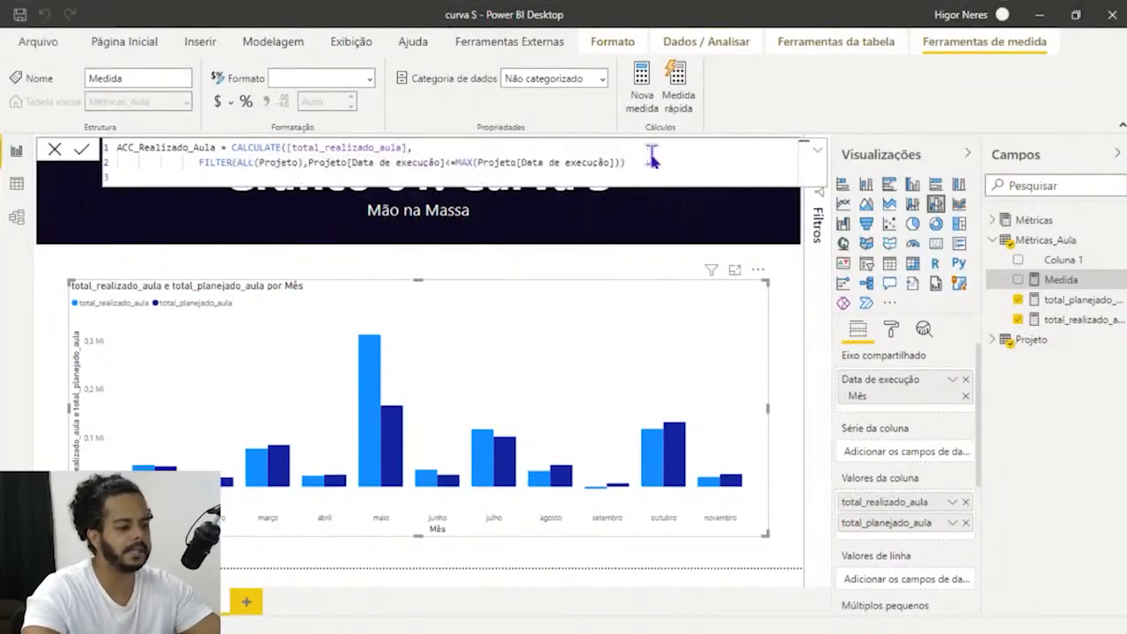
pyautogui.press('Return')
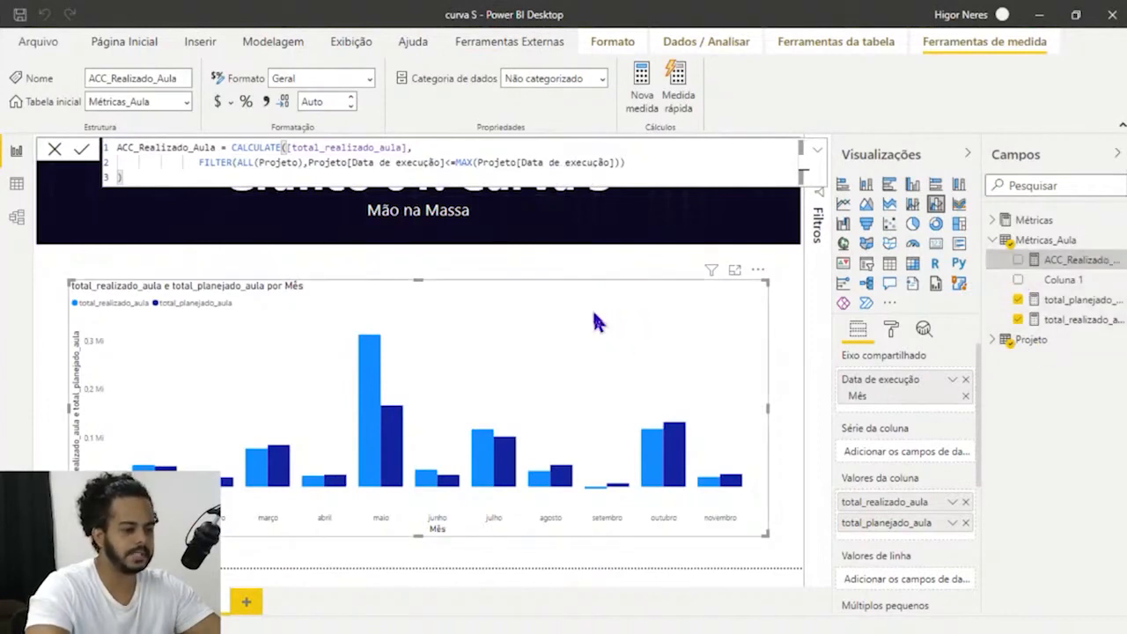
pyautogui.click(1018, 259)
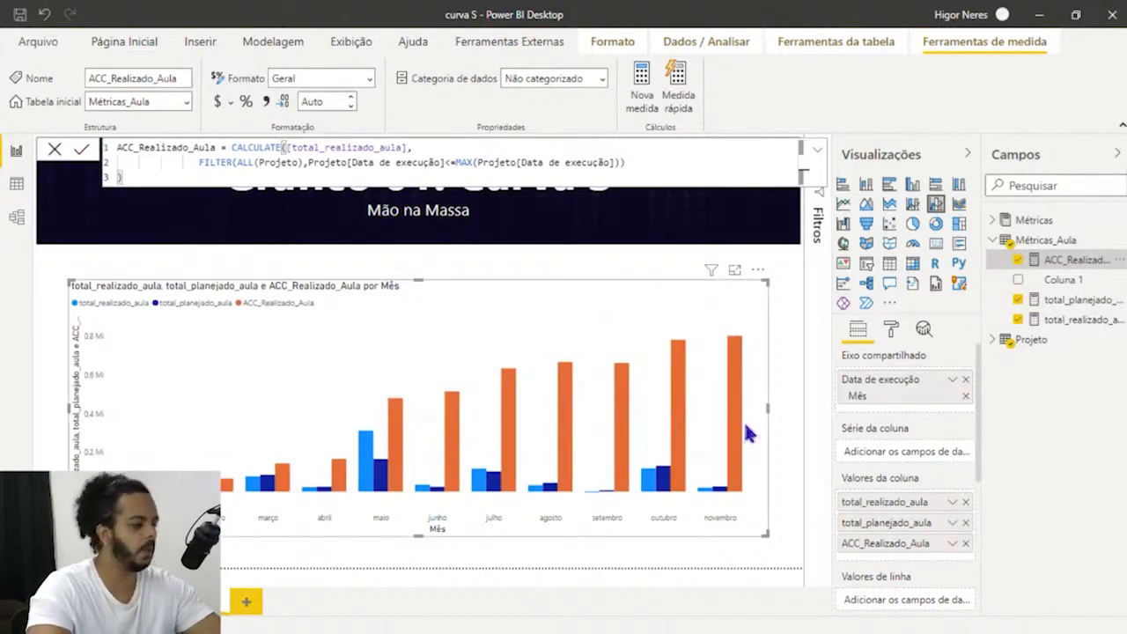
pyautogui.moveTo(981, 454); pyautogui.dragTo(975, 516)
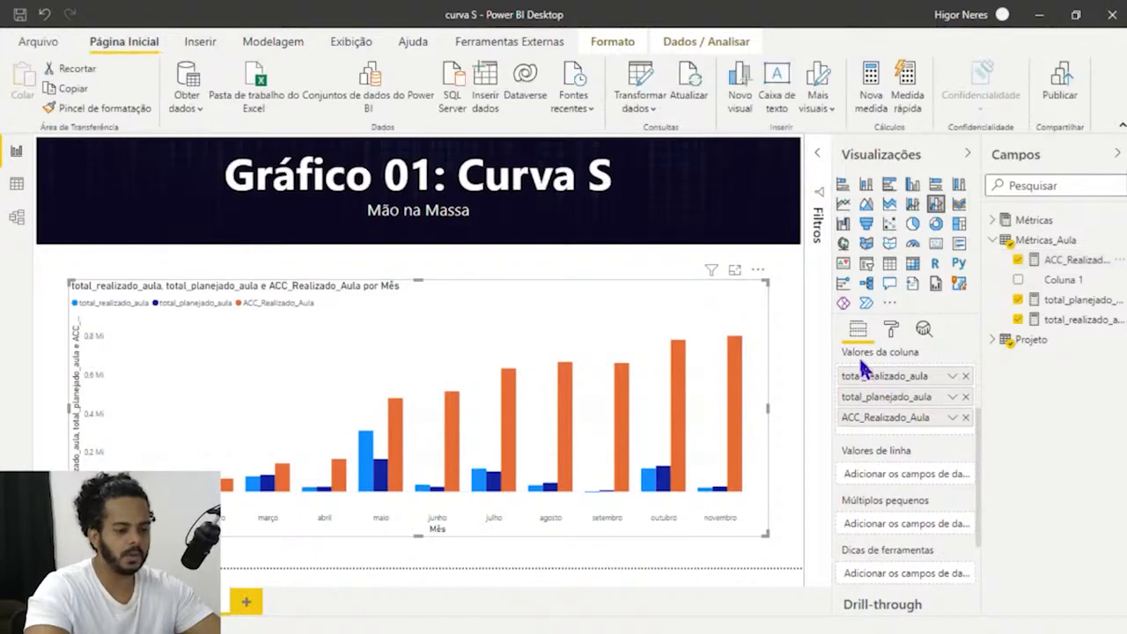
pyautogui.moveTo(906, 429); pyautogui.dragTo(907, 475)
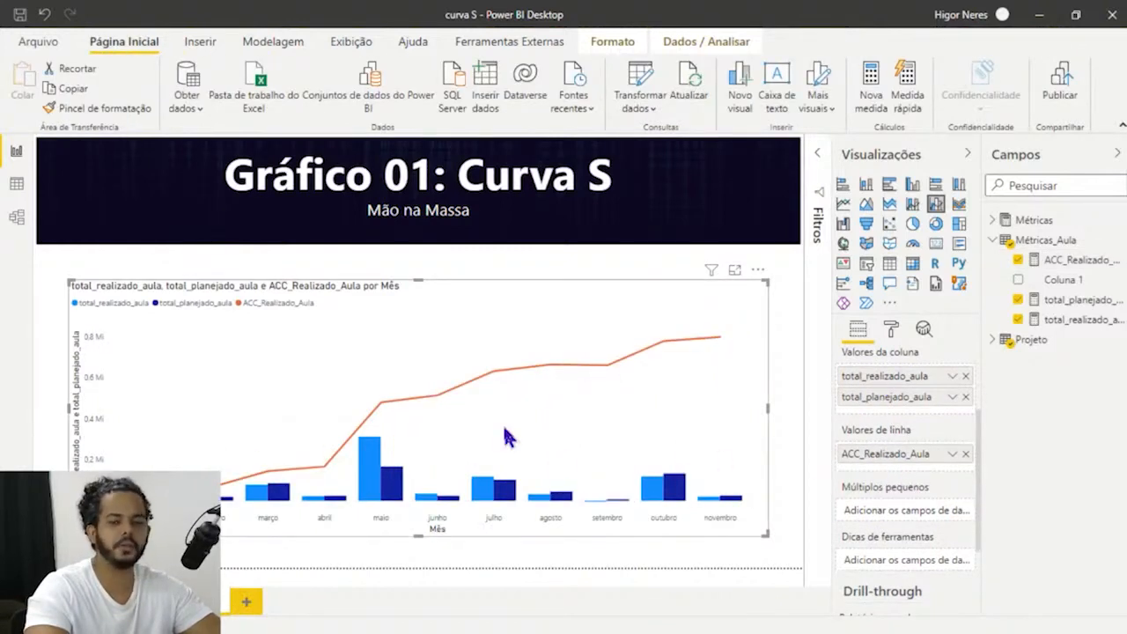
# Open the data view, collapse Métricas_Aula and display the rows of the Projeto table.
pyautogui.click(15, 196)
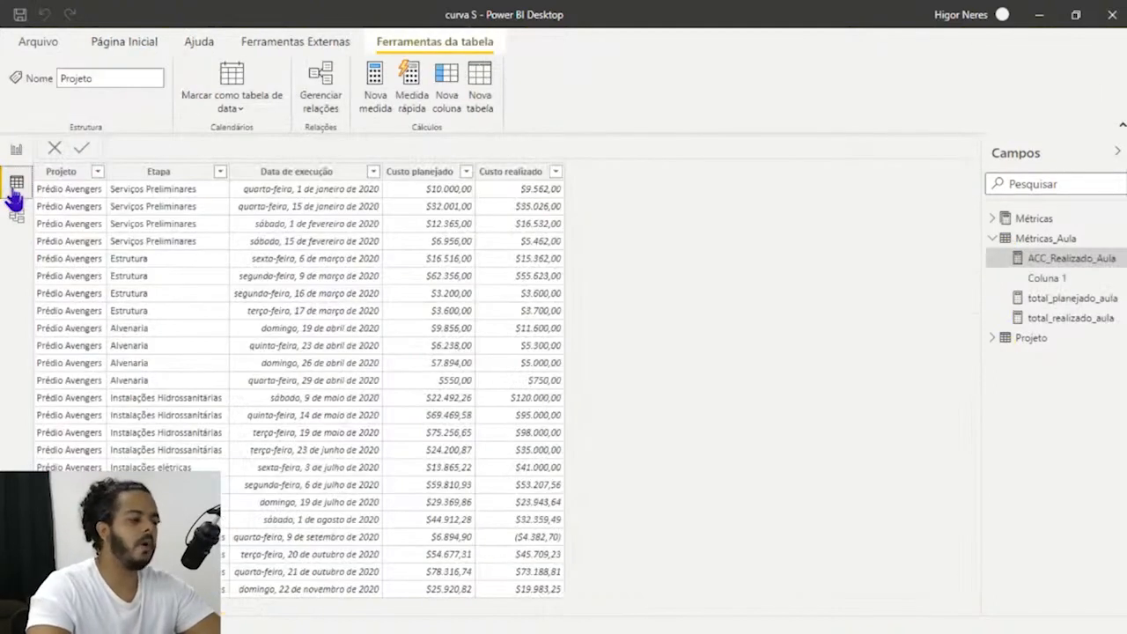
pyautogui.click(1024, 246)
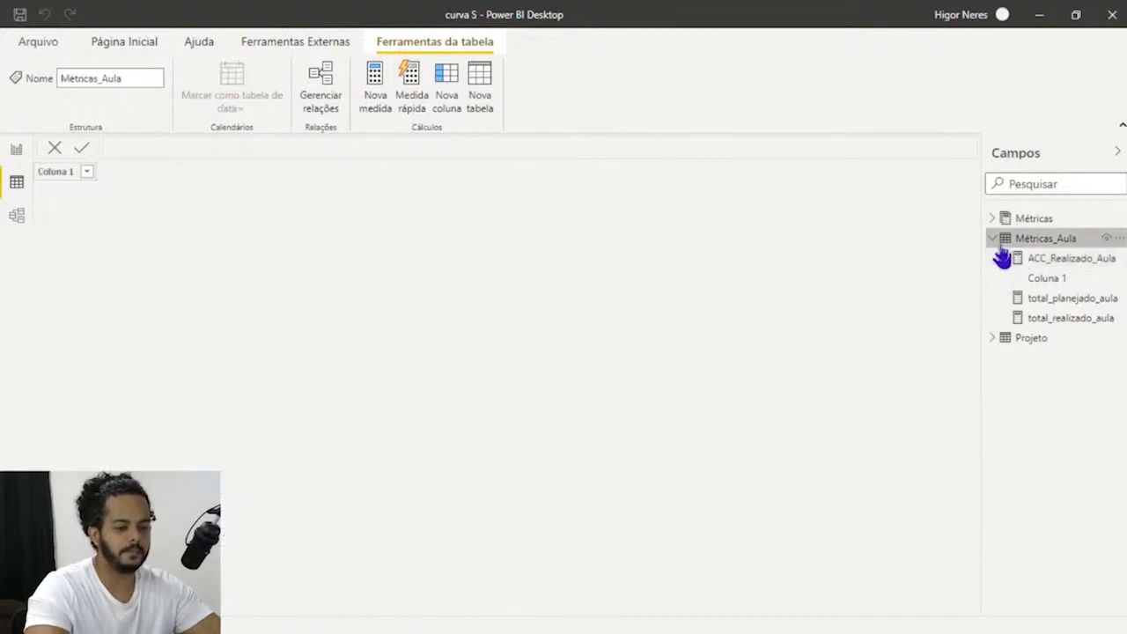
pyautogui.click(993, 239)
pyautogui.click(1037, 261)
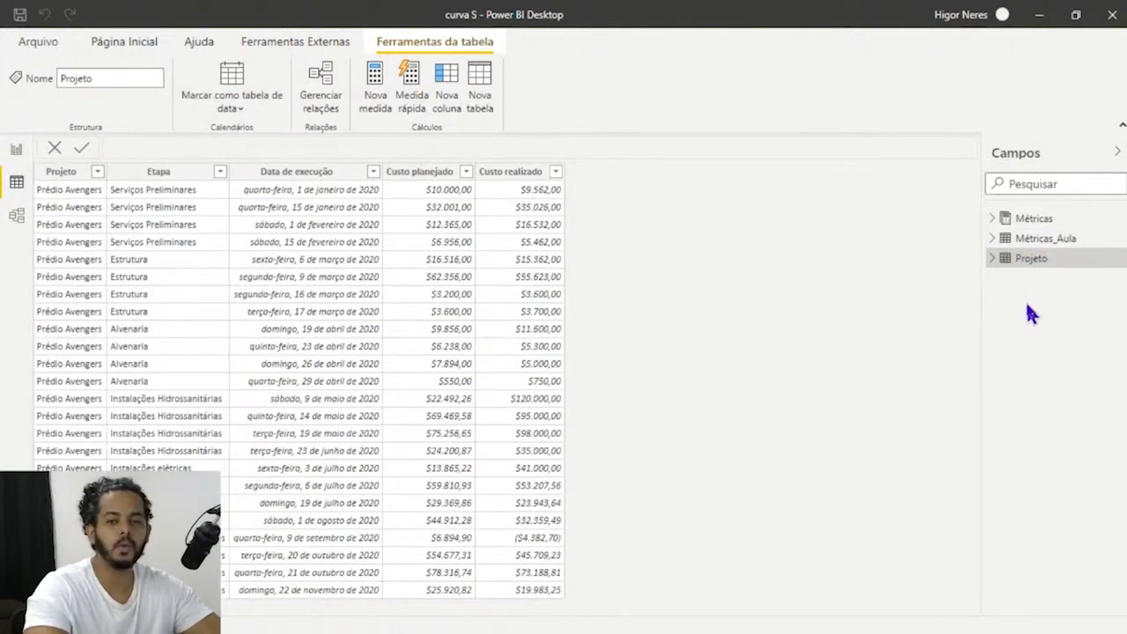
# Add a new calculated table and begin its formula as Tabela = ALL(.
pyautogui.click(475, 107)
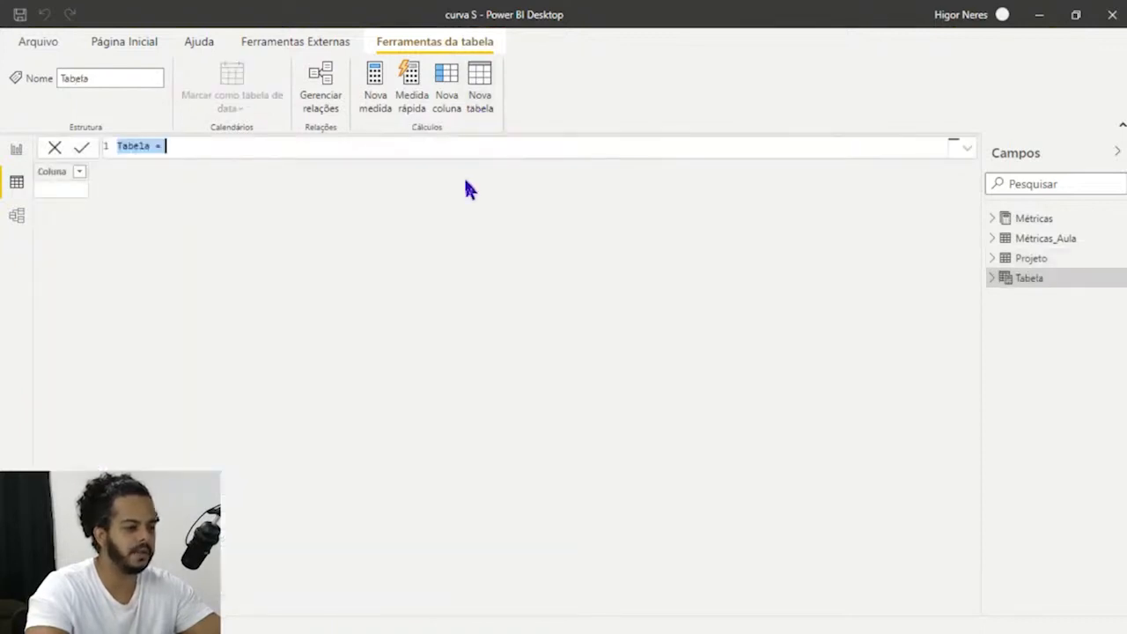
pyautogui.click(142, 147)
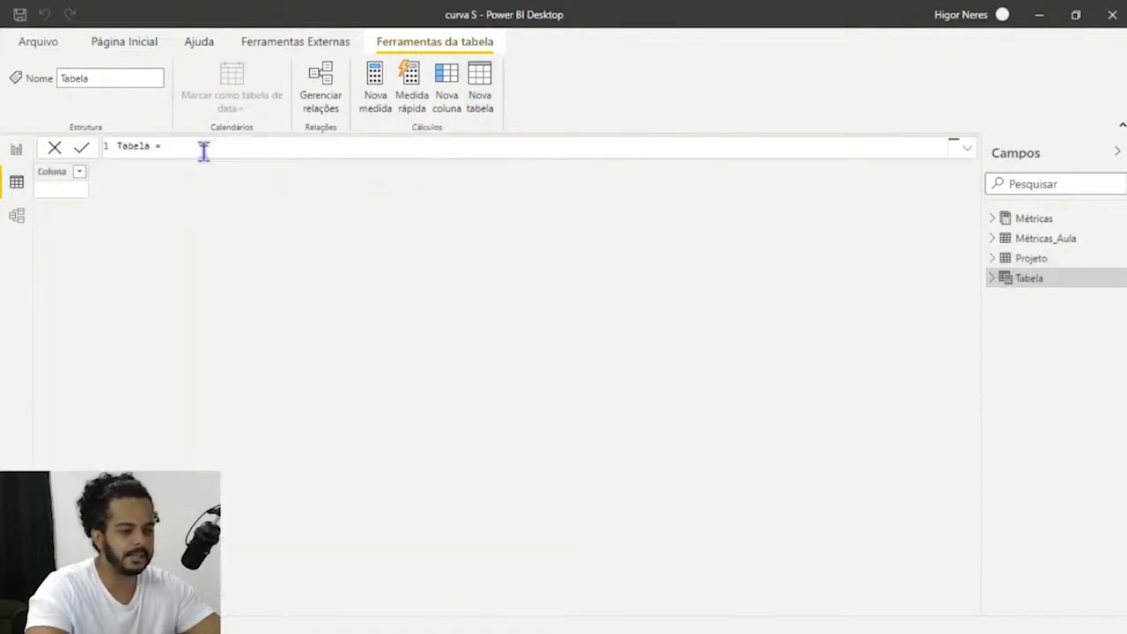
pyautogui.write('ALL(')
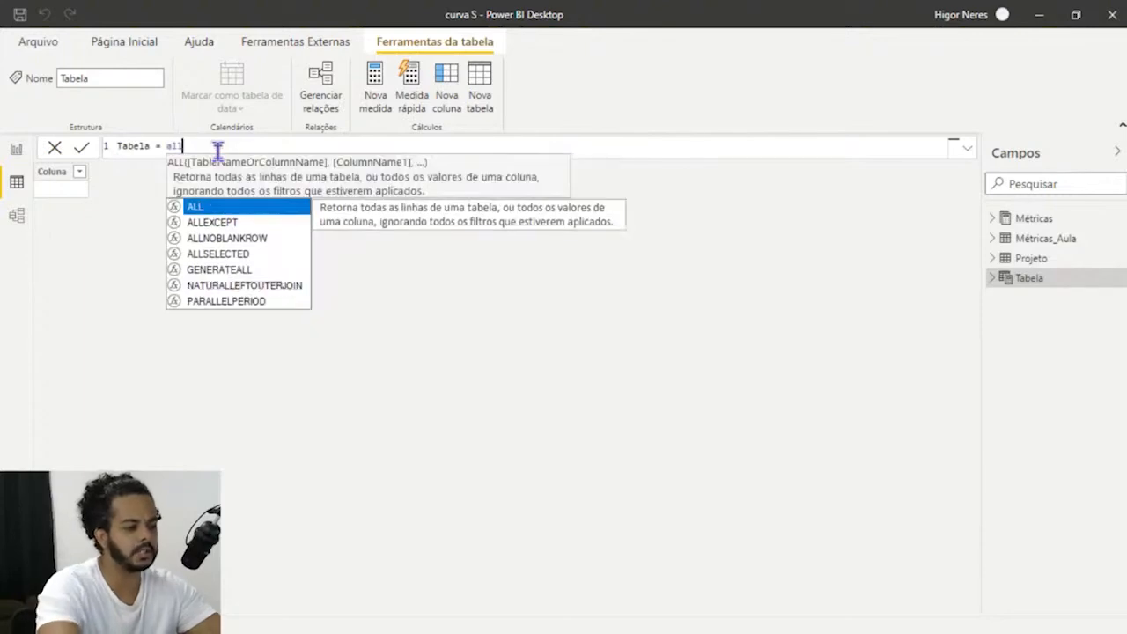
# Use Projeto[Etapa] as the argument of ALL in the Tabela formula, close the function and commit it.
pyautogui.write('pro')
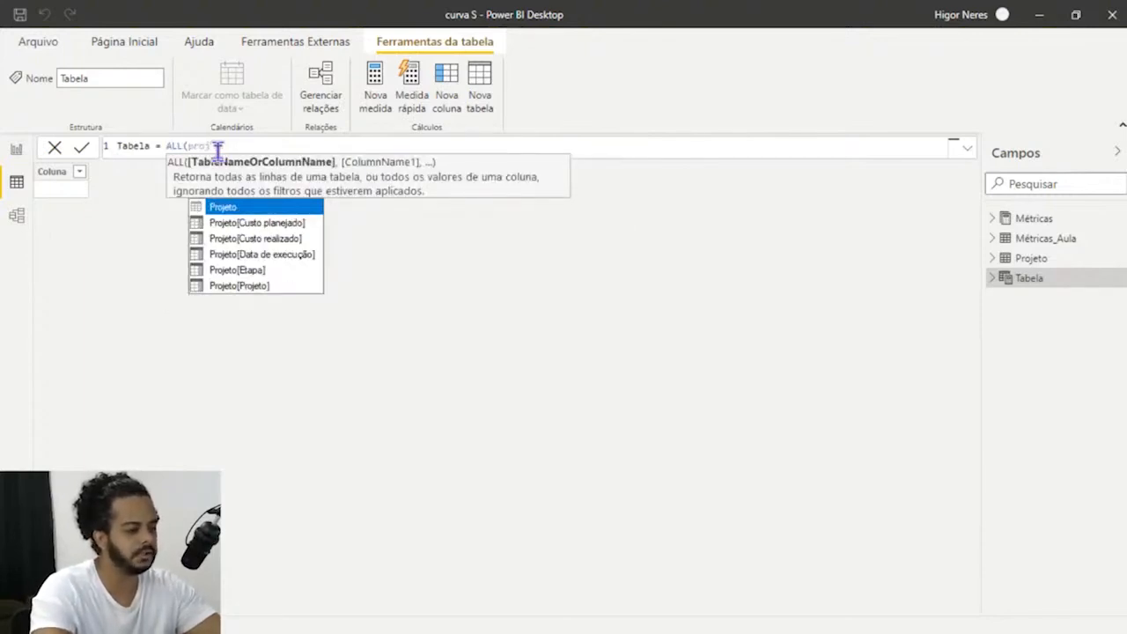
pyautogui.write('j')
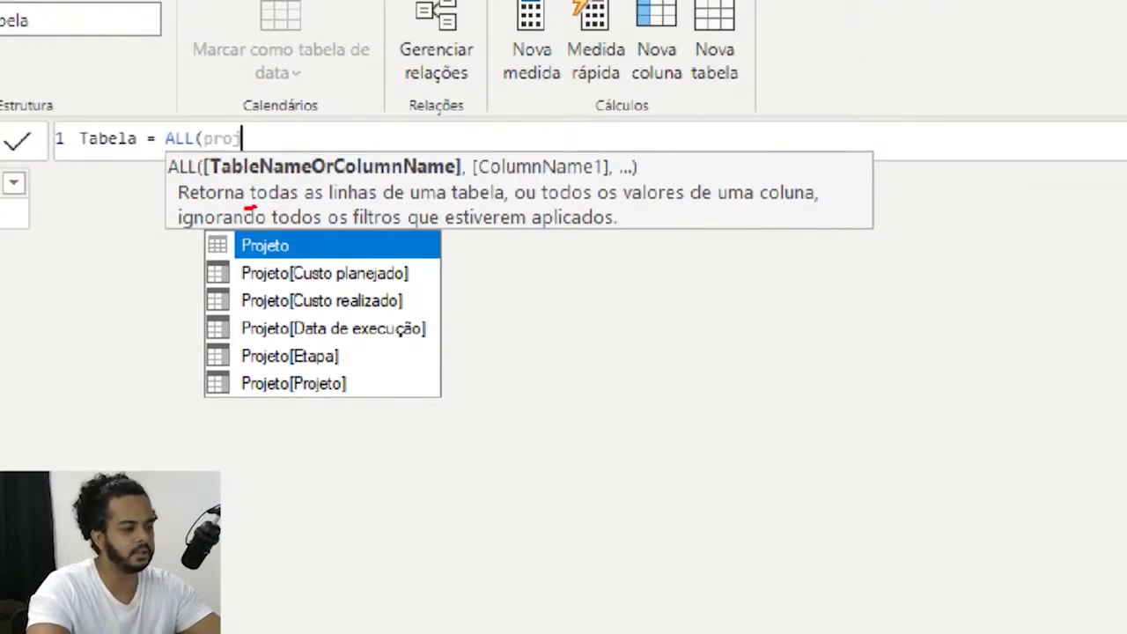
pyautogui.moveTo(245, 209)
pyautogui.mouseDown()
pyautogui.moveTo(556, 217)
pyautogui.moveTo(493, 203)
pyautogui.moveTo(334, 204)
pyautogui.mouseUp()
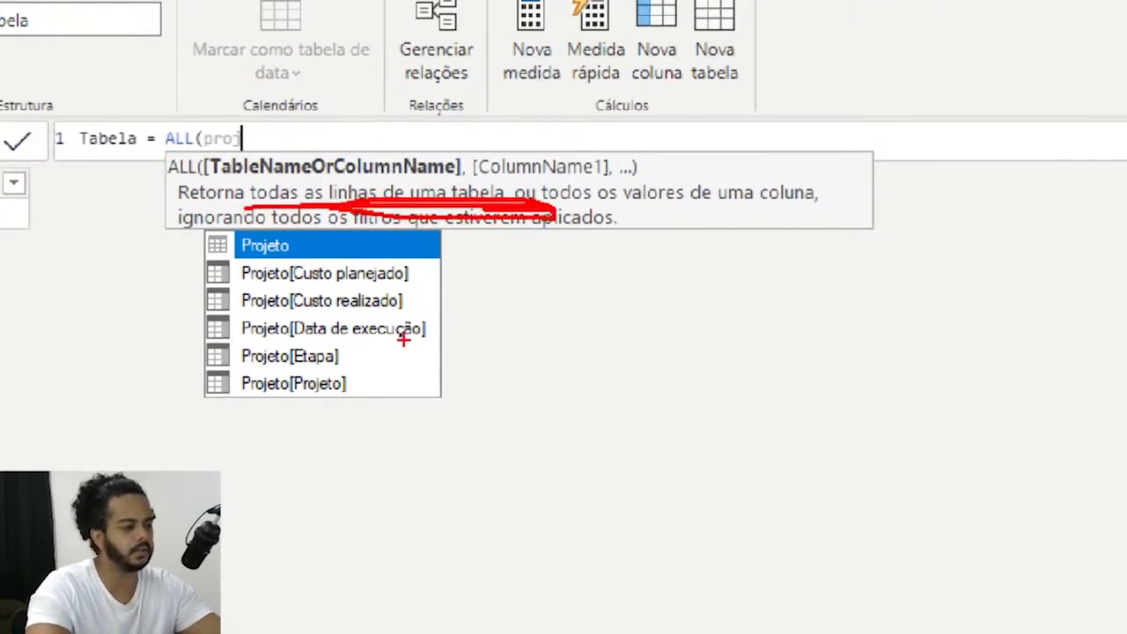
pyautogui.press('Escape')
pyautogui.write('e')
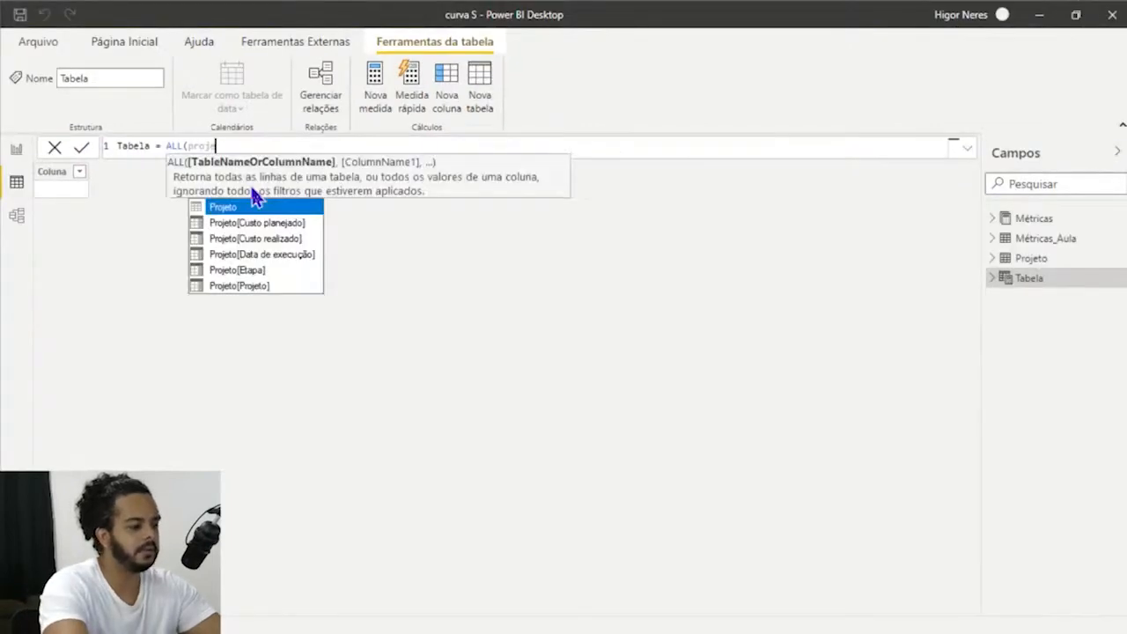
pyautogui.press('Down')
pyautogui.press('Down')
pyautogui.press('Down')
pyautogui.press('Down')
pyautogui.press('Down')
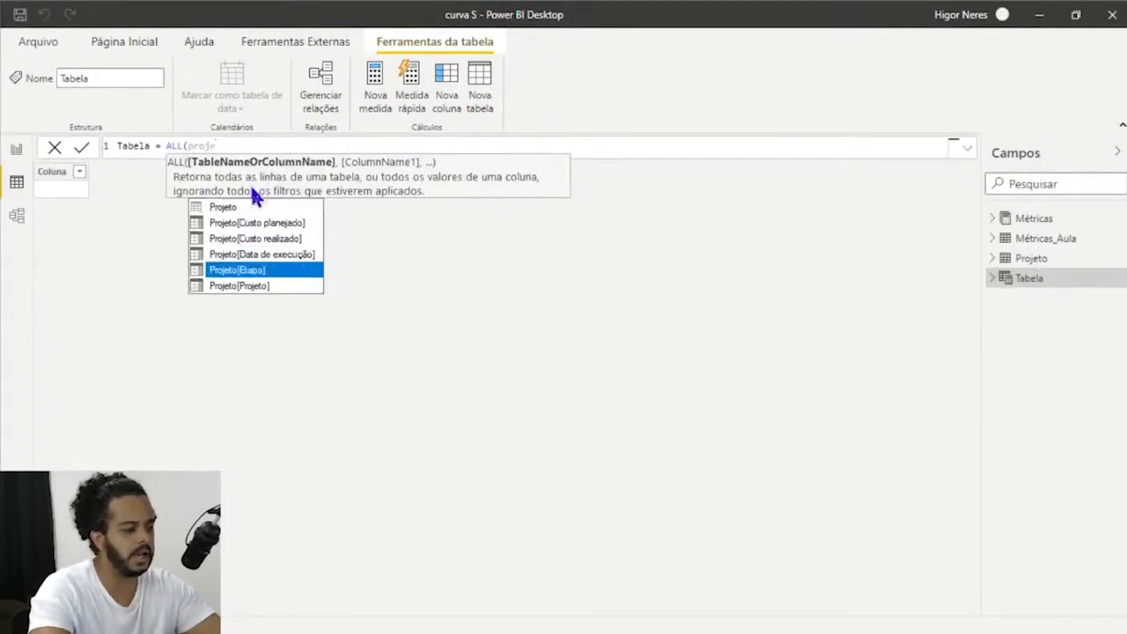
pyautogui.press('Up')
pyautogui.press('Tab')
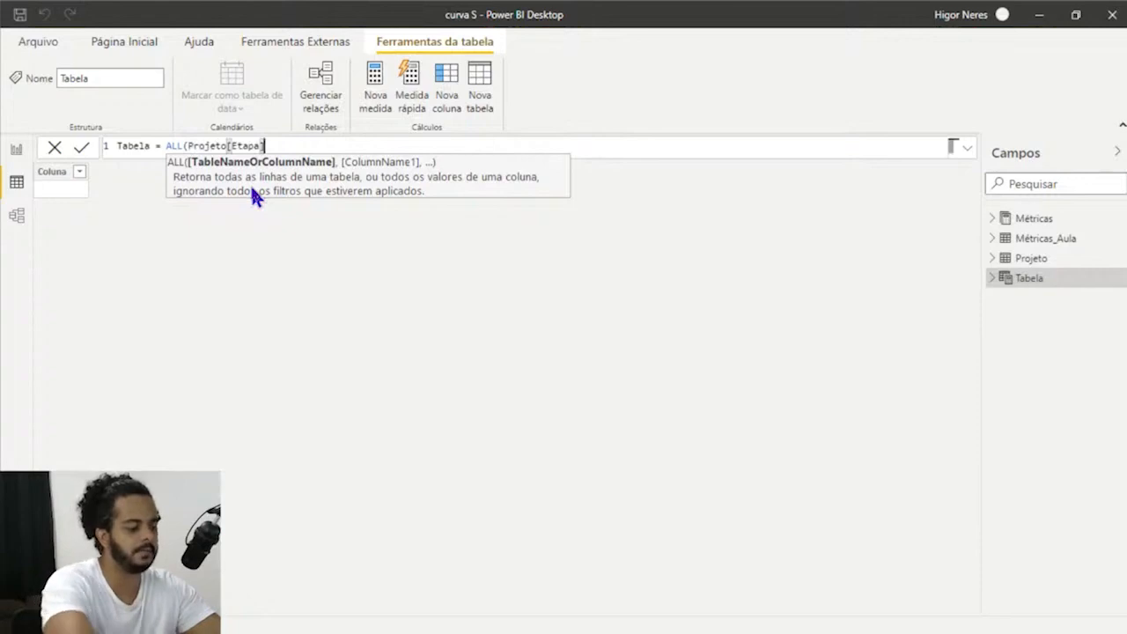
pyautogui.write(')')
pyautogui.press('Return')
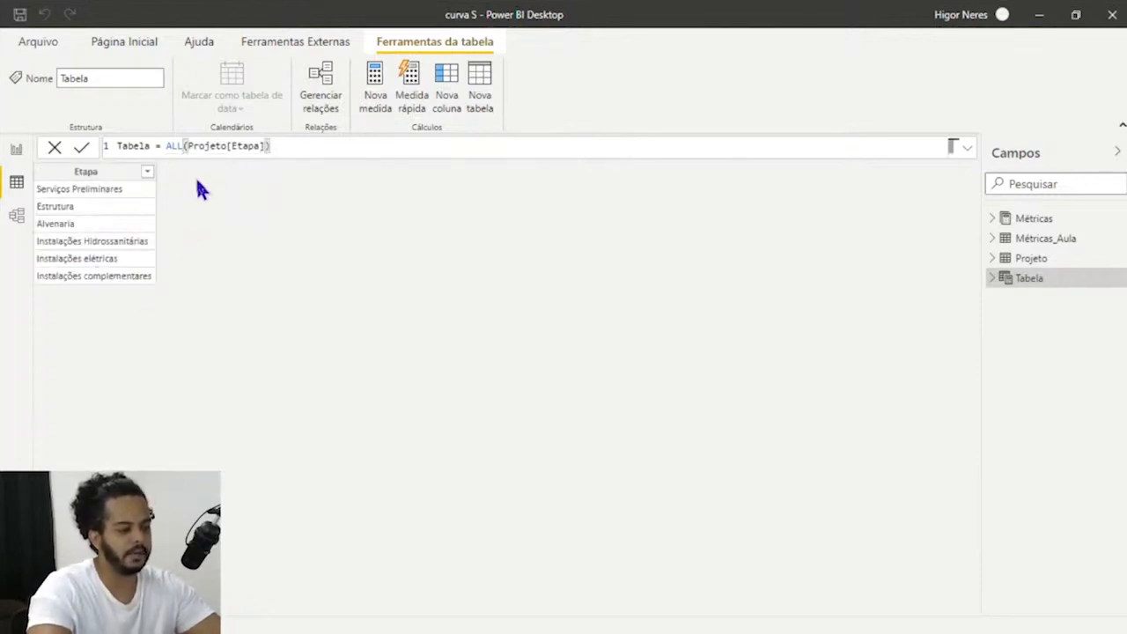
# Compare the Etapa values in Tabela with the Etapa column of the Projeto table.
pyautogui.click(120, 193)
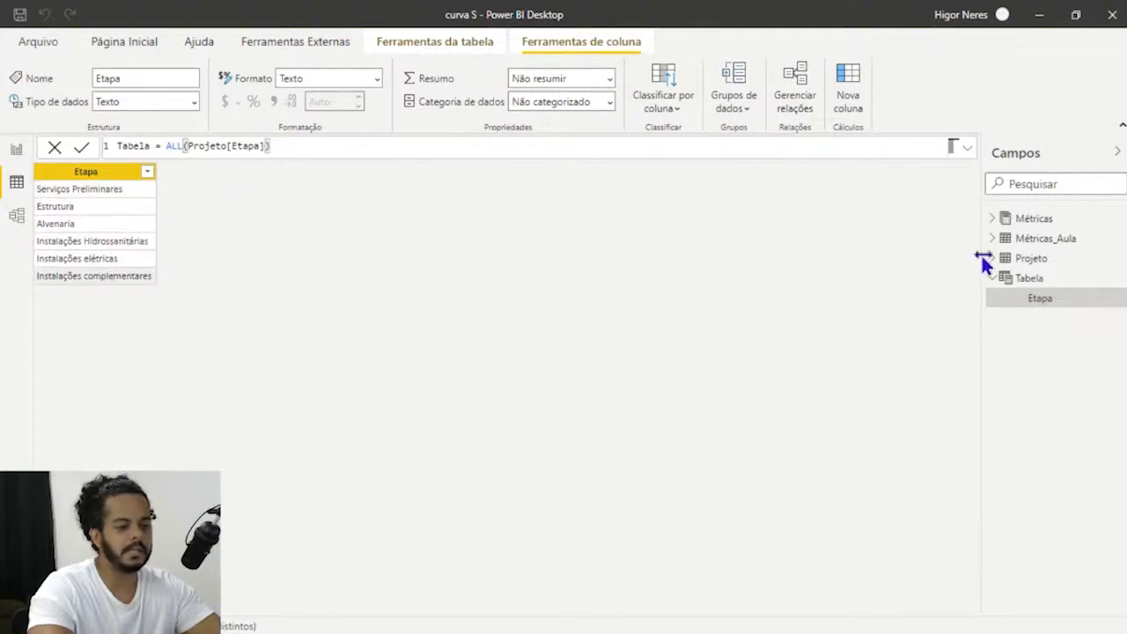
pyautogui.click(1029, 259)
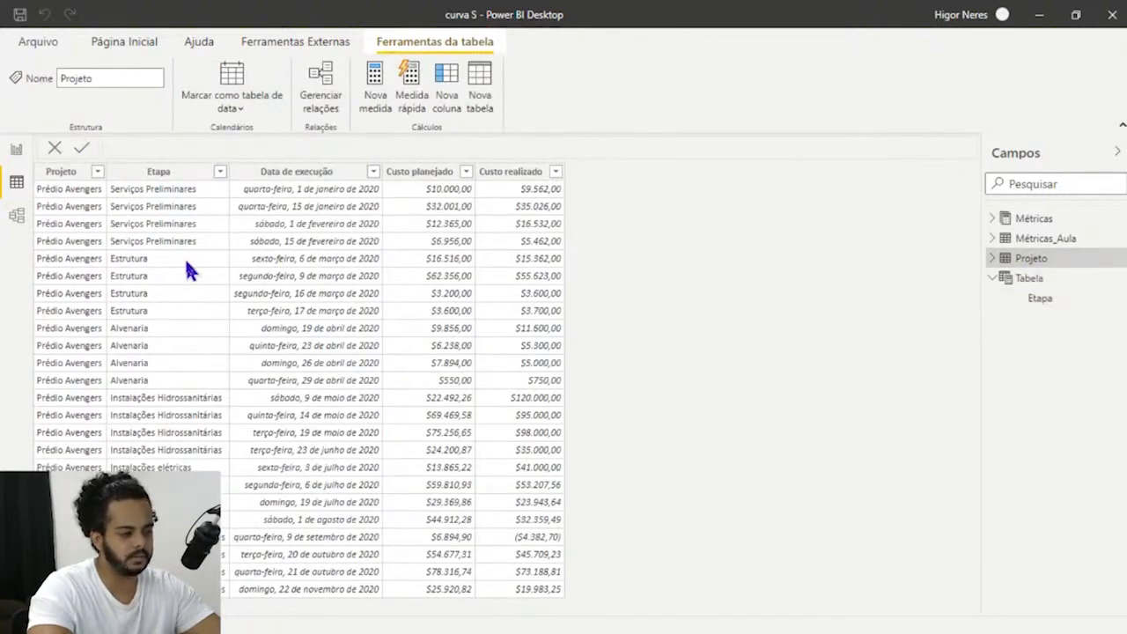
pyautogui.click(1030, 280)
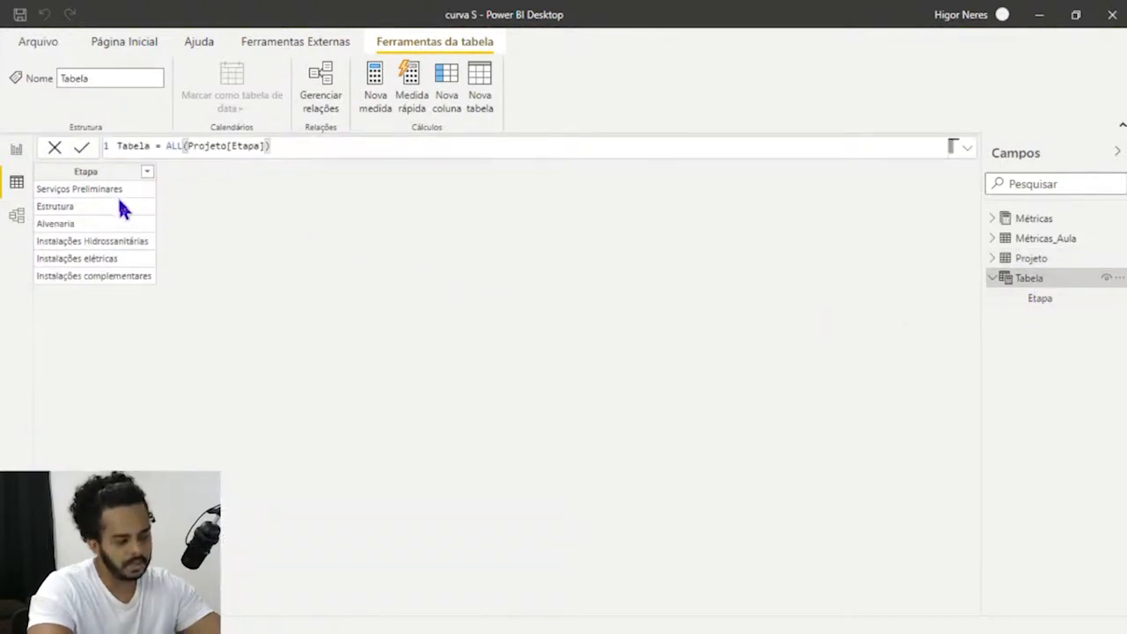
# Return to the report view and review the ALL(Projeto) part of the ACC_Realizado_Aula formula.
pyautogui.click(16, 150)
pyautogui.click(1076, 260)
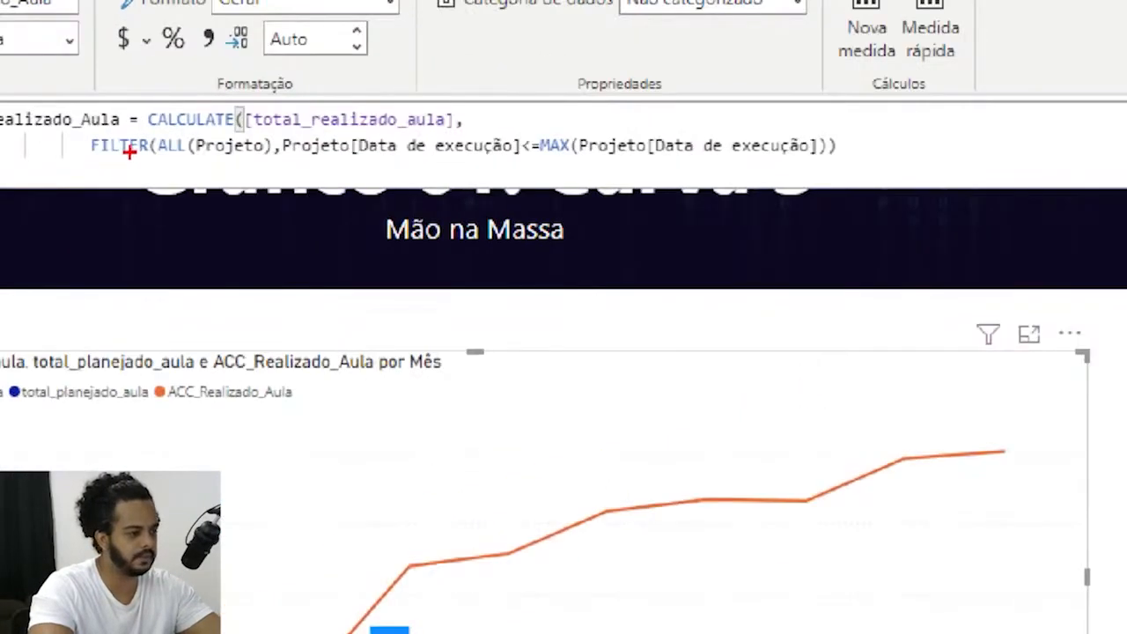
pyautogui.moveTo(163, 159); pyautogui.dragTo(256, 160)
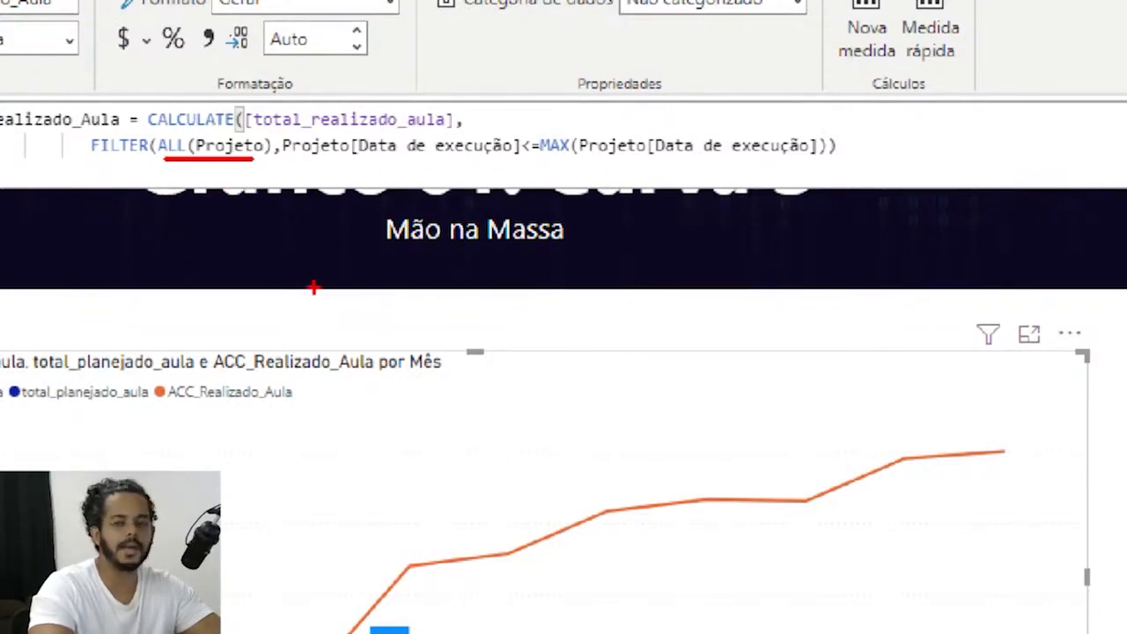
pyautogui.press('Escape')
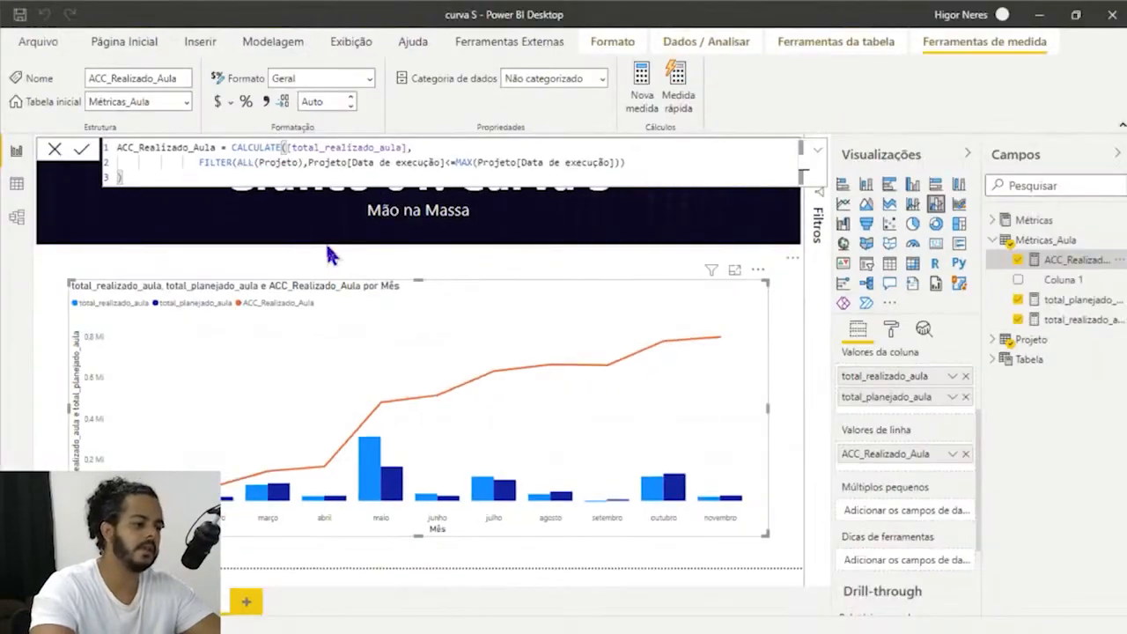
pyautogui.click(326, 255)
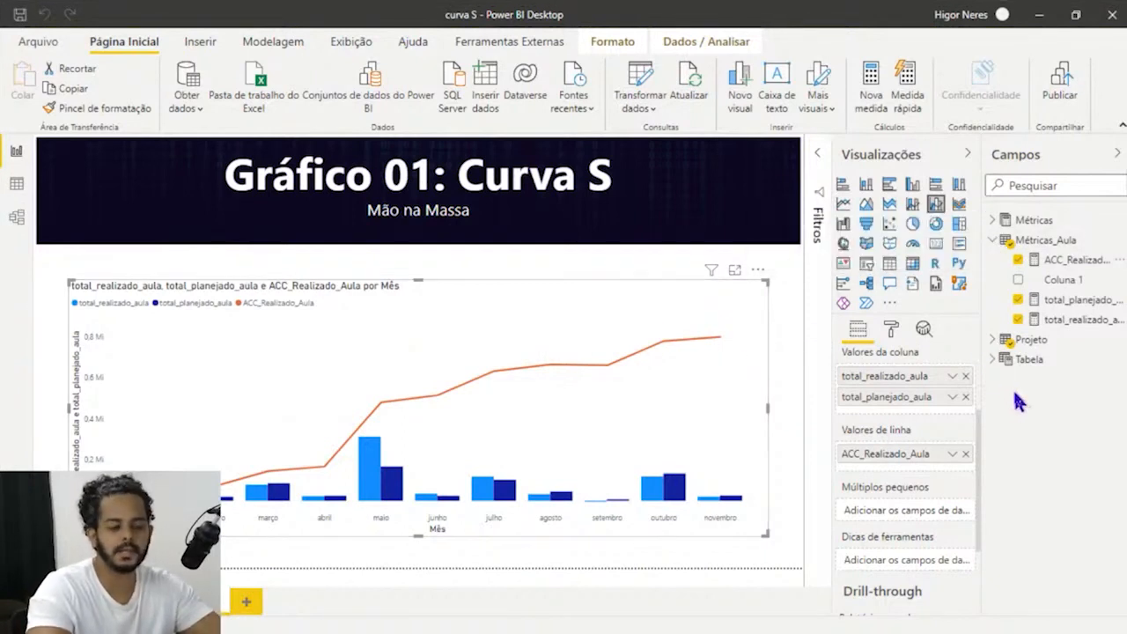
# Add a new measure to Métricas_Aula named acc_planejado_aula and begin its formula with CALCULATE(.
pyautogui.click(1057, 243)
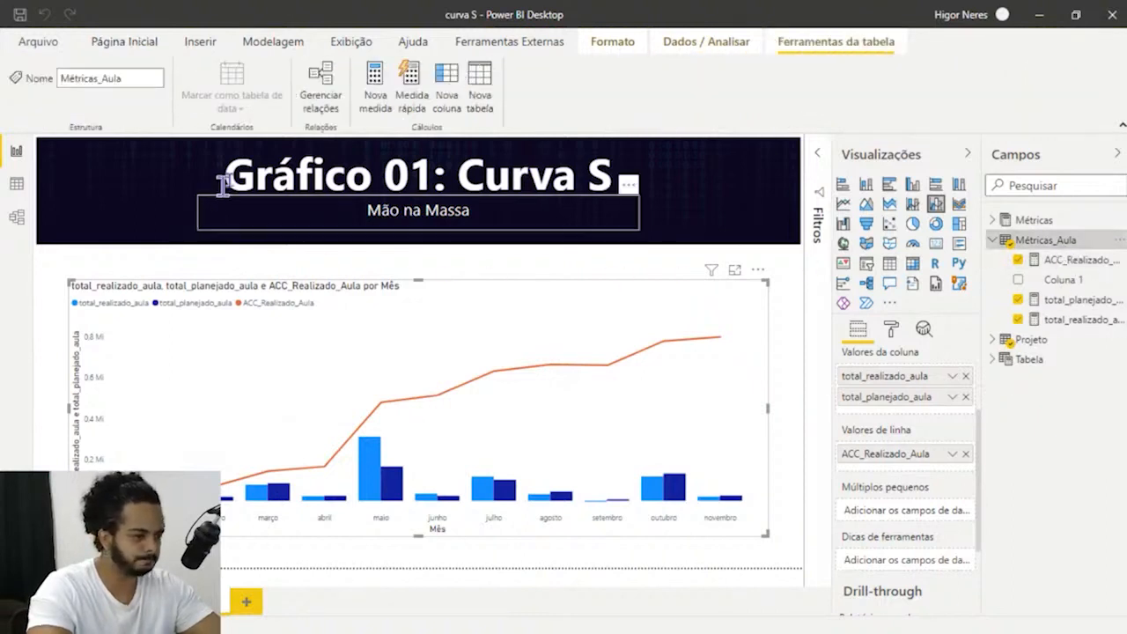
pyautogui.click(385, 103)
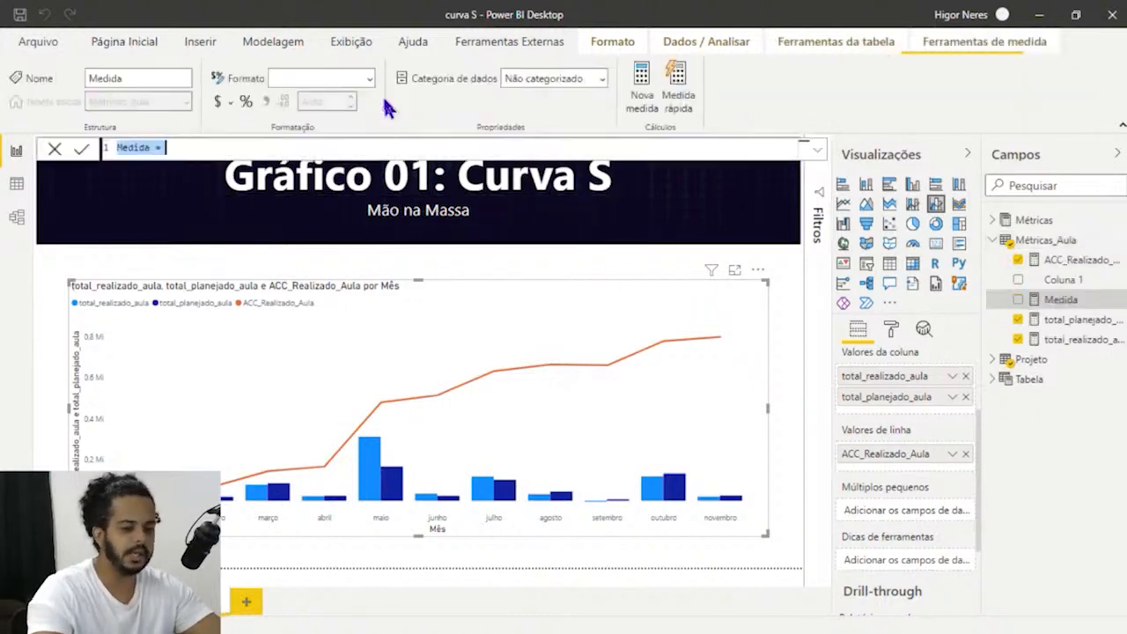
pyautogui.write('acc')
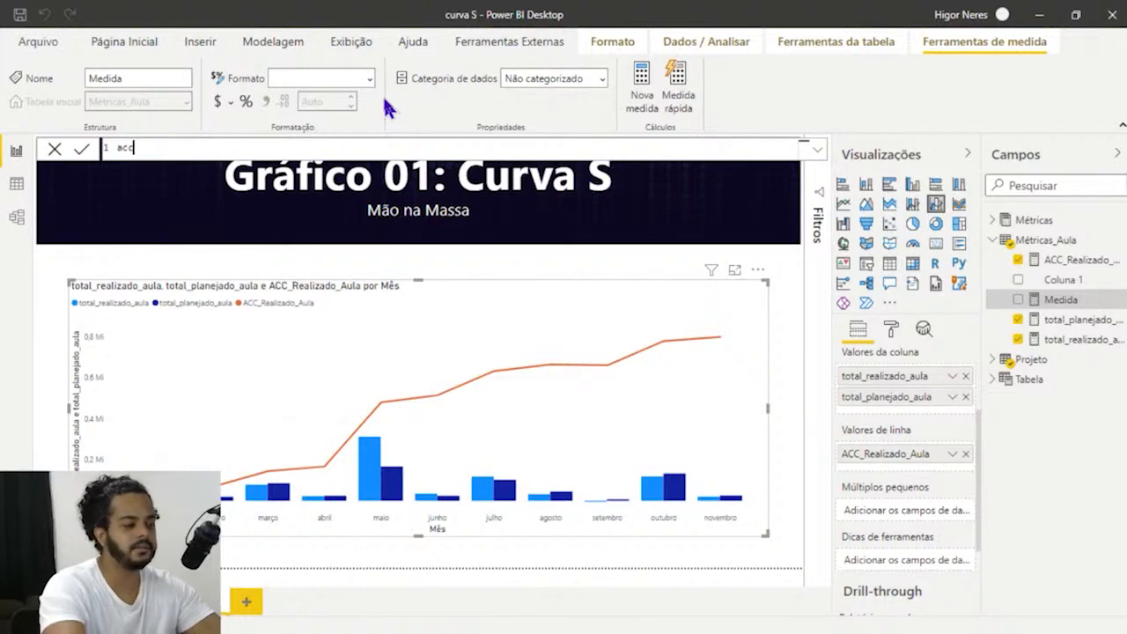
pyautogui.write('_')
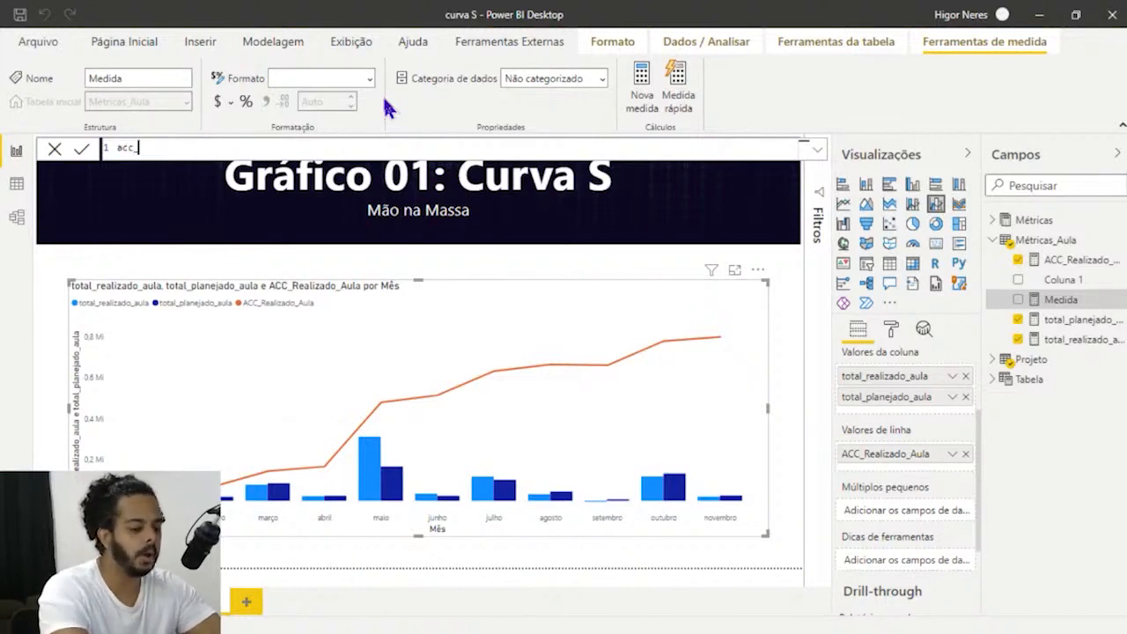
pyautogui.write('planejado_aula=')
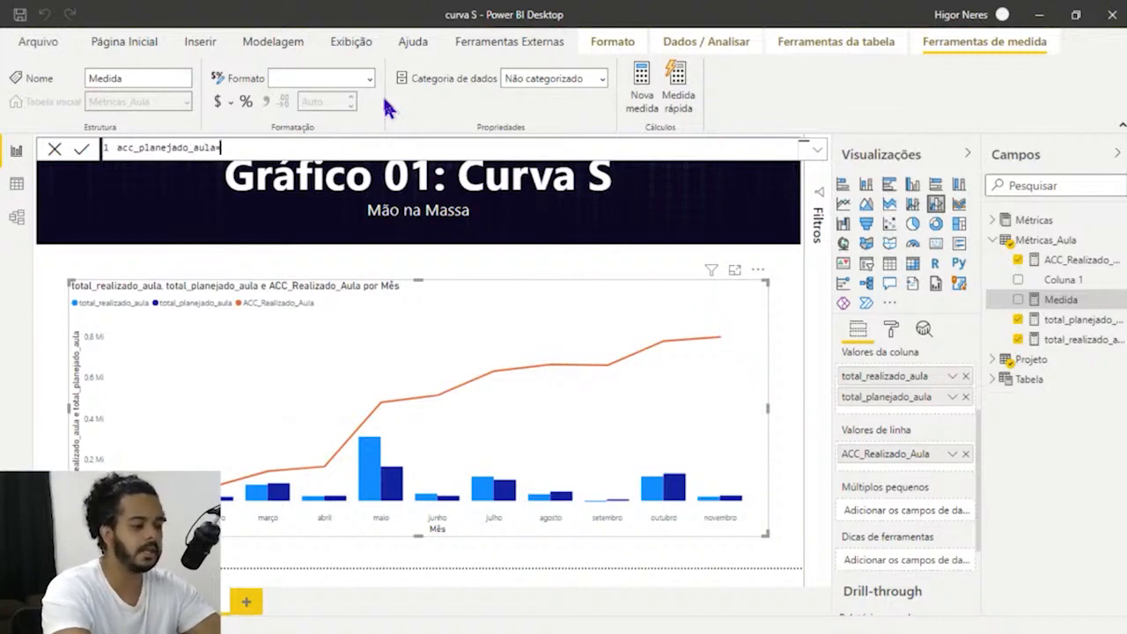
pyautogui.write('CALCULATE(')
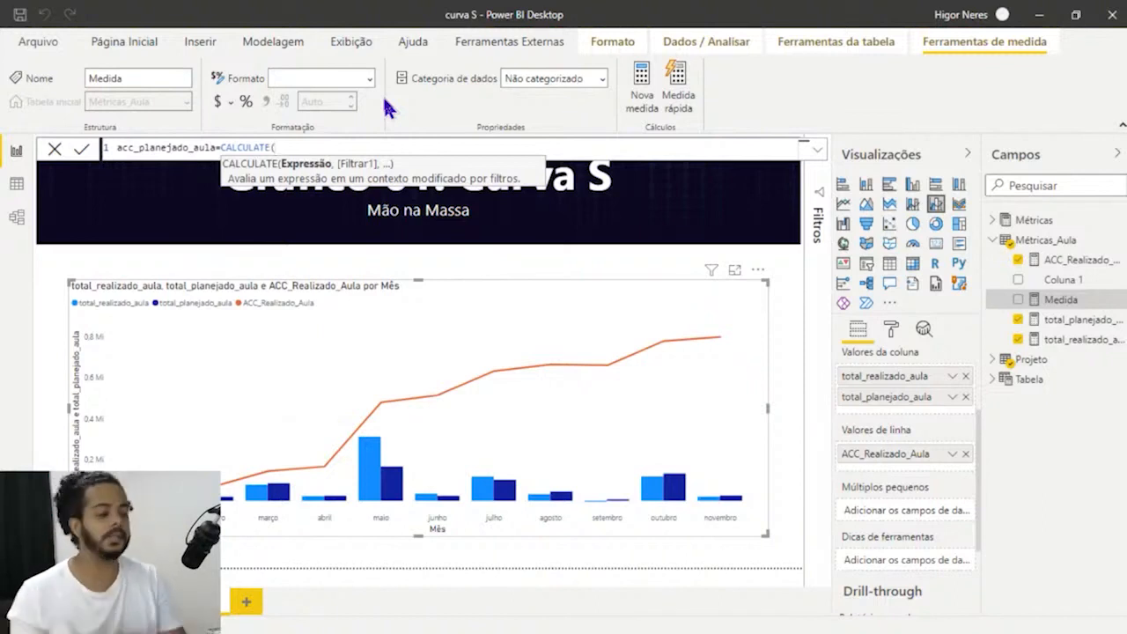
# Use [total_planejado_aula] as the CALCULATE expression, add a comma and insert two line breaks.
pyautogui.write('total')
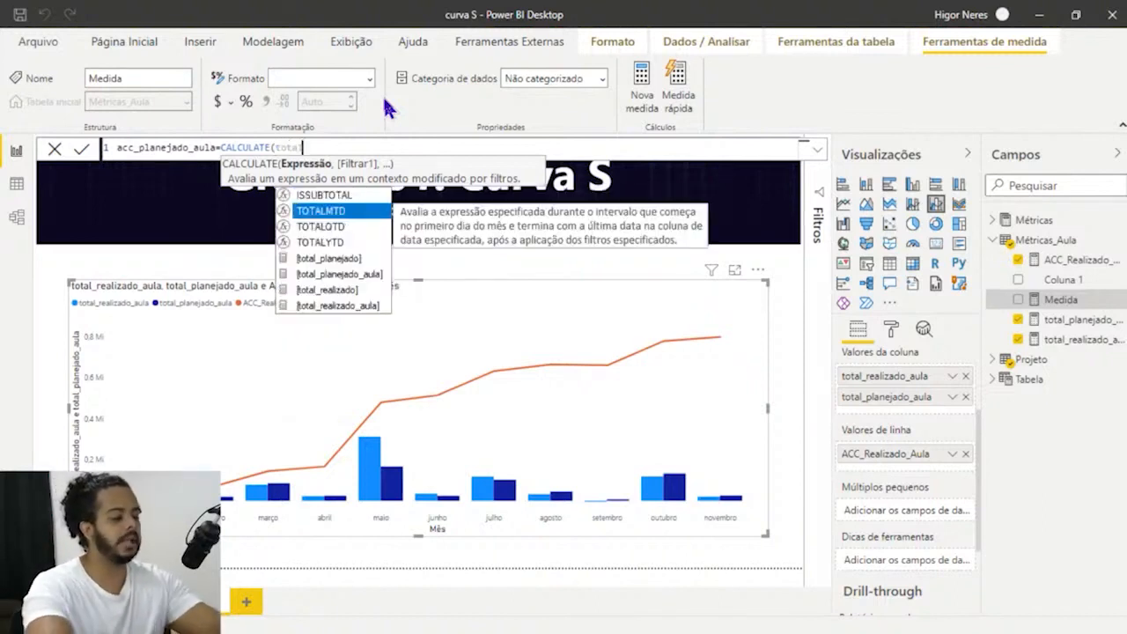
pyautogui.press('Down')
pyautogui.press('Down')
pyautogui.press('Down')
pyautogui.press('Down')
pyautogui.press('Up')
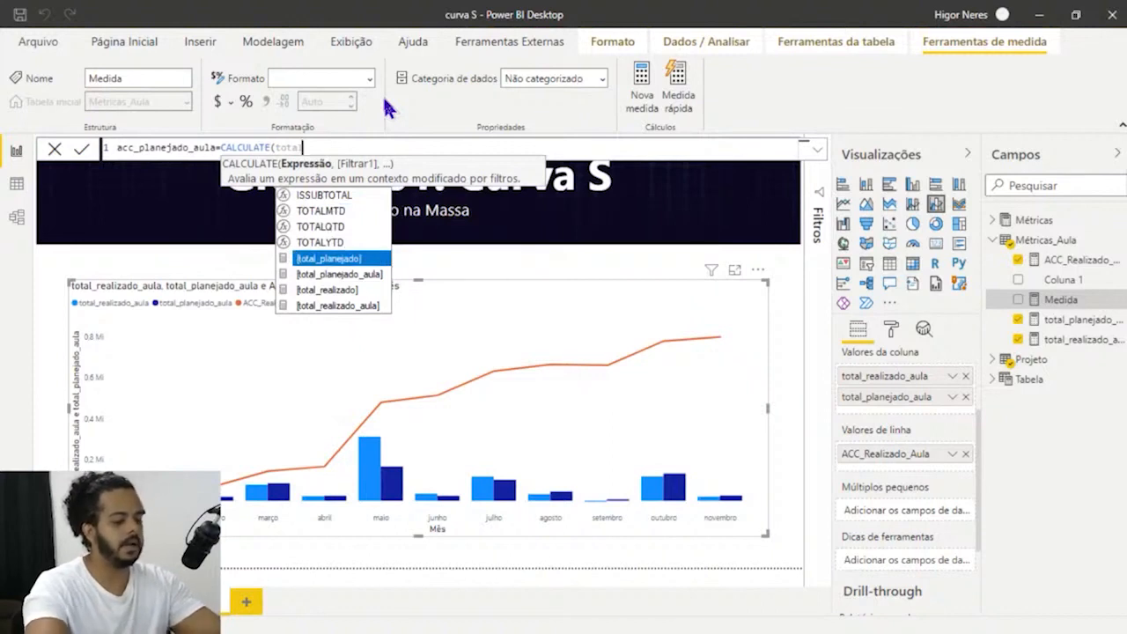
pyautogui.press('Down')
pyautogui.press('Tab')
pyautogui.write(',')
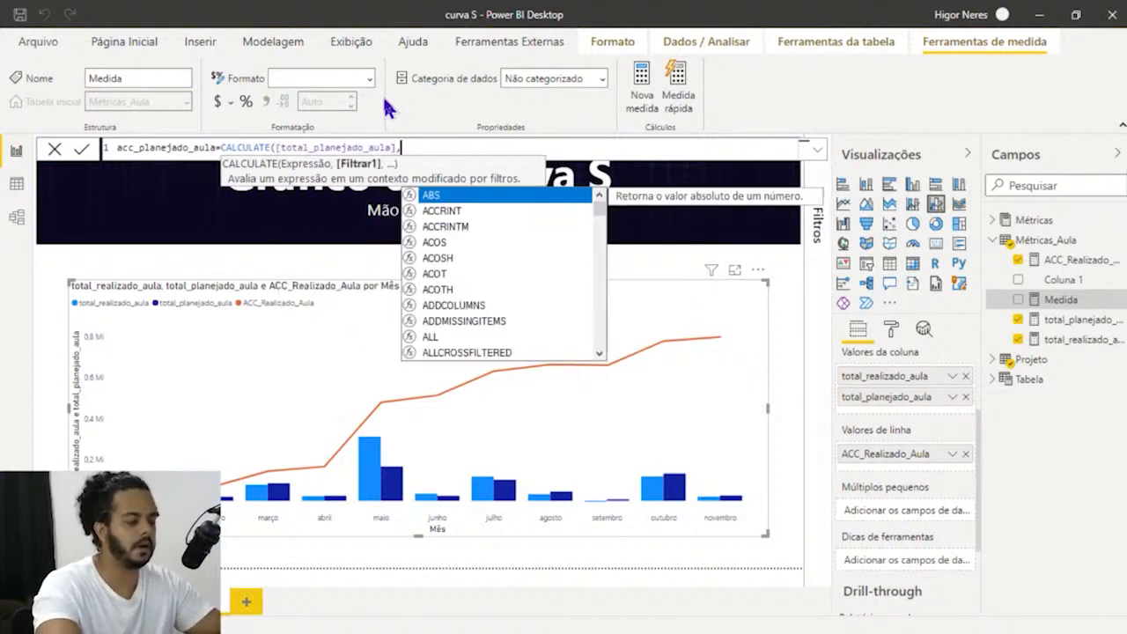
pyautogui.hotkey('shift', 'Return')
pyautogui.hotkey('shift', 'Return')
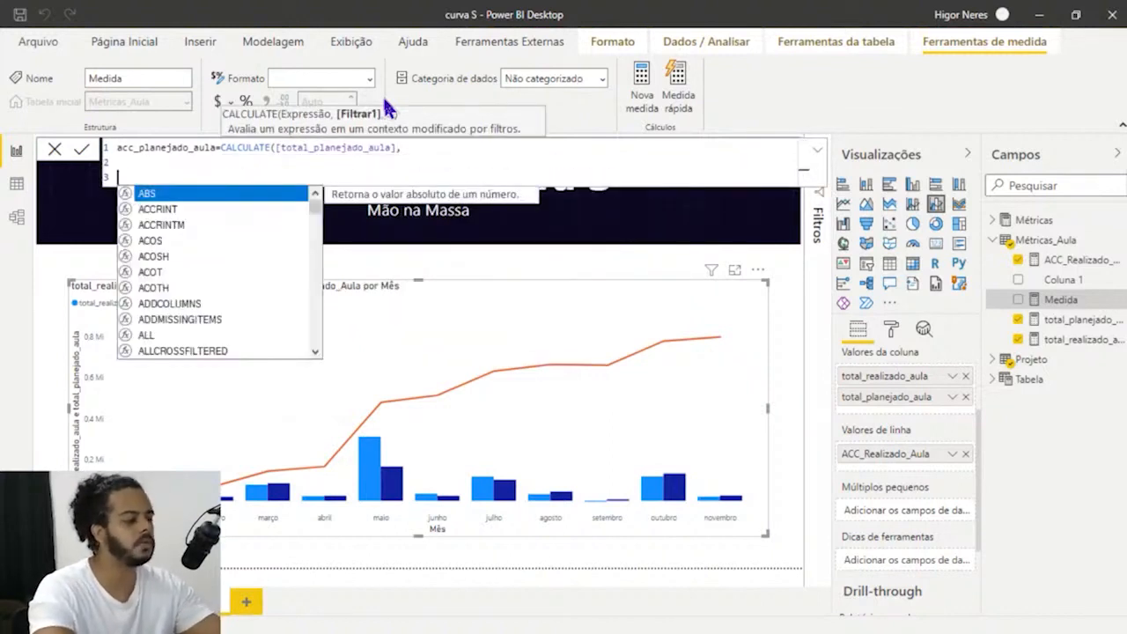
# Begin the CALCULATE filter on the indented third line of the formula with FILTER(ALL(Projeto),.
pyautogui.press('Escape')
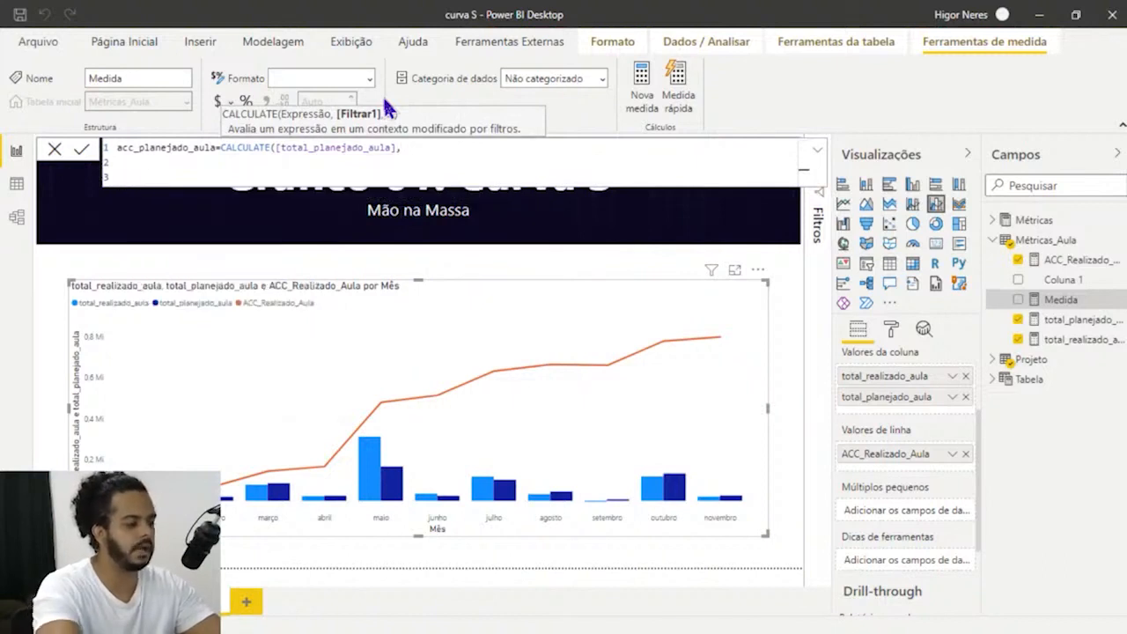
pyautogui.press('Tab')
pyautogui.press('Tab')
pyautogui.write('fol')
pyautogui.press('BackSpace')
pyautogui.press('BackSpace')
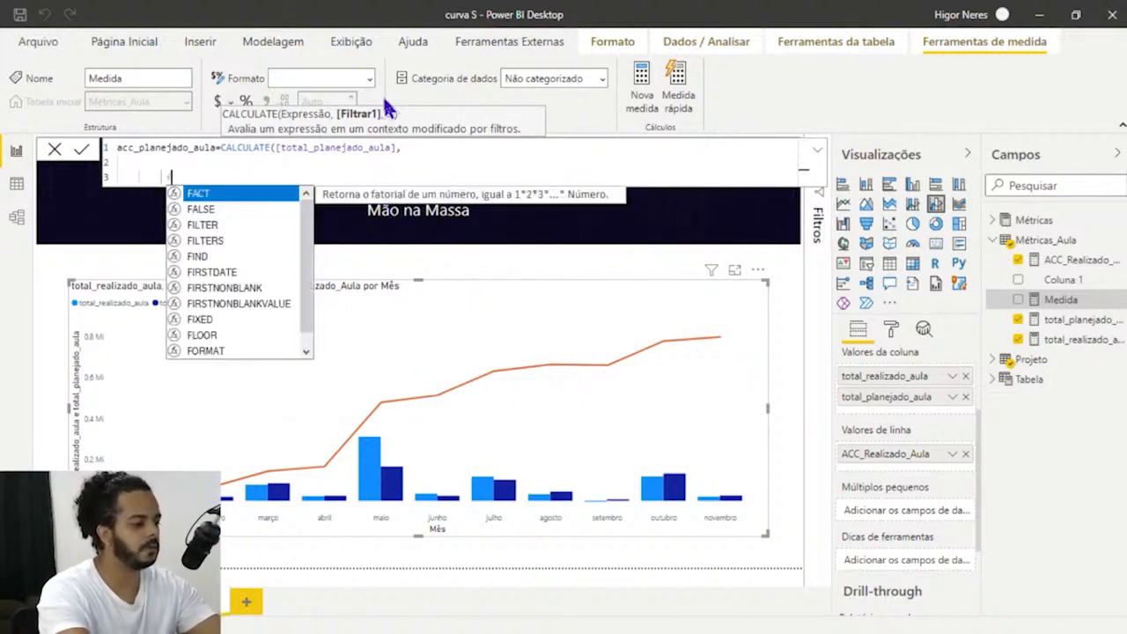
pyautogui.write('ilter(all(projet')
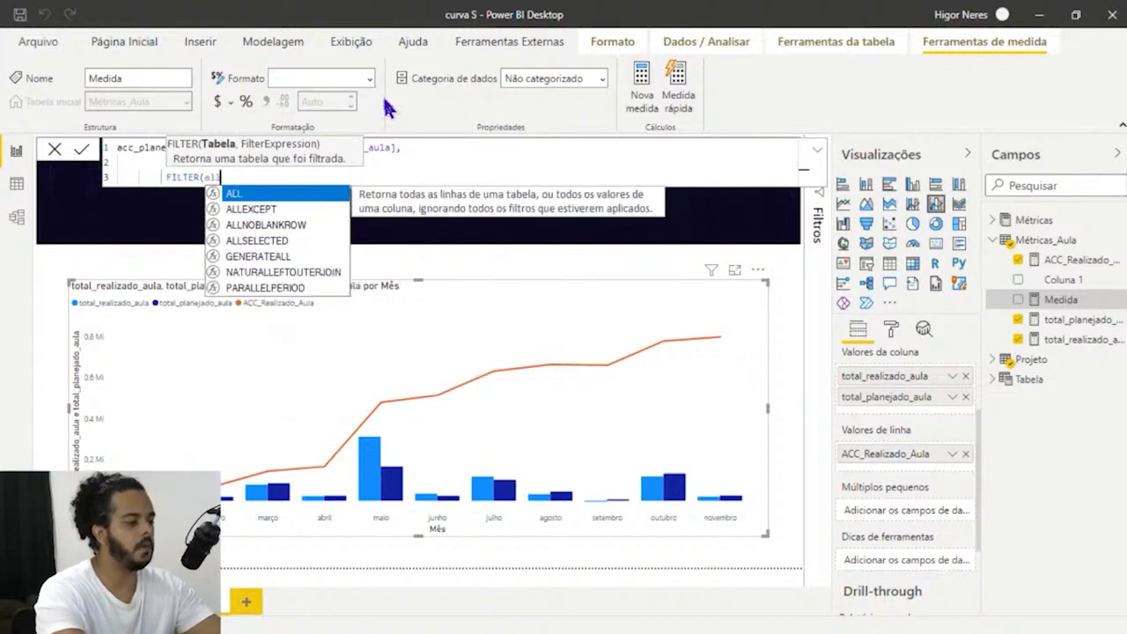
pyautogui.press('Tab')
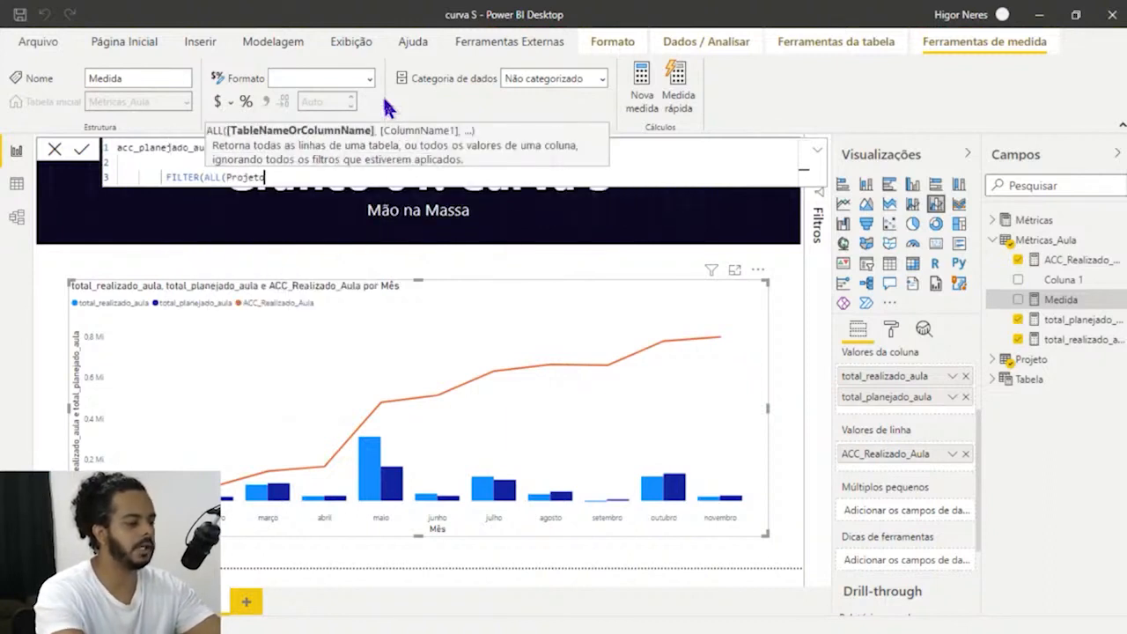
pyautogui.write('),')
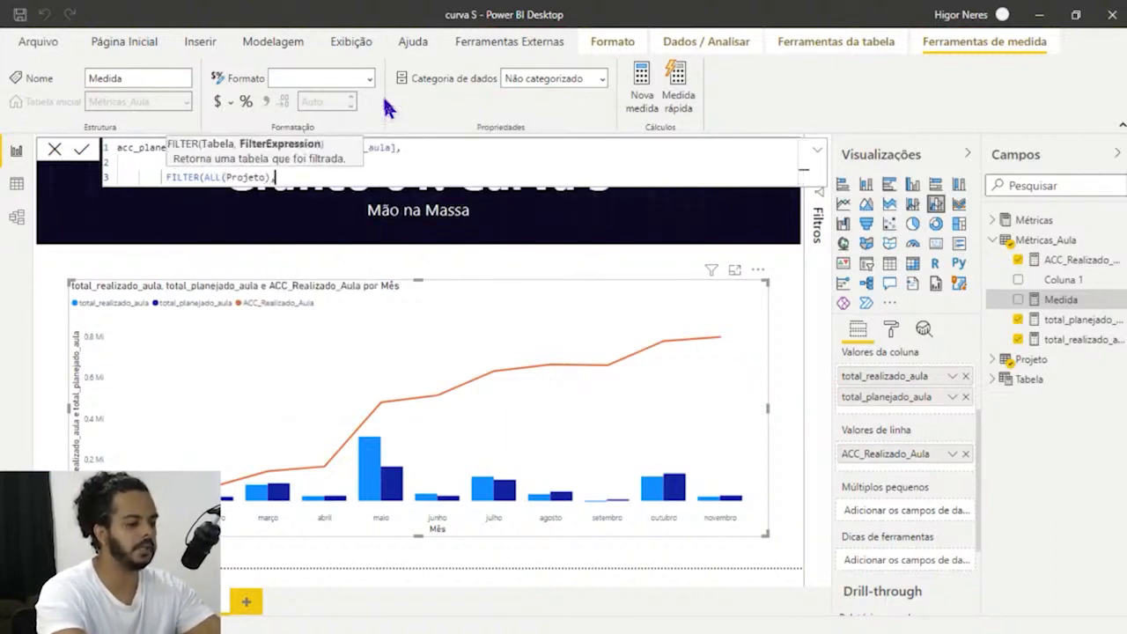
# Start the FILTER condition of the measure with Projeto[Data de execução]<=MAX(.
pyautogui.write('data')
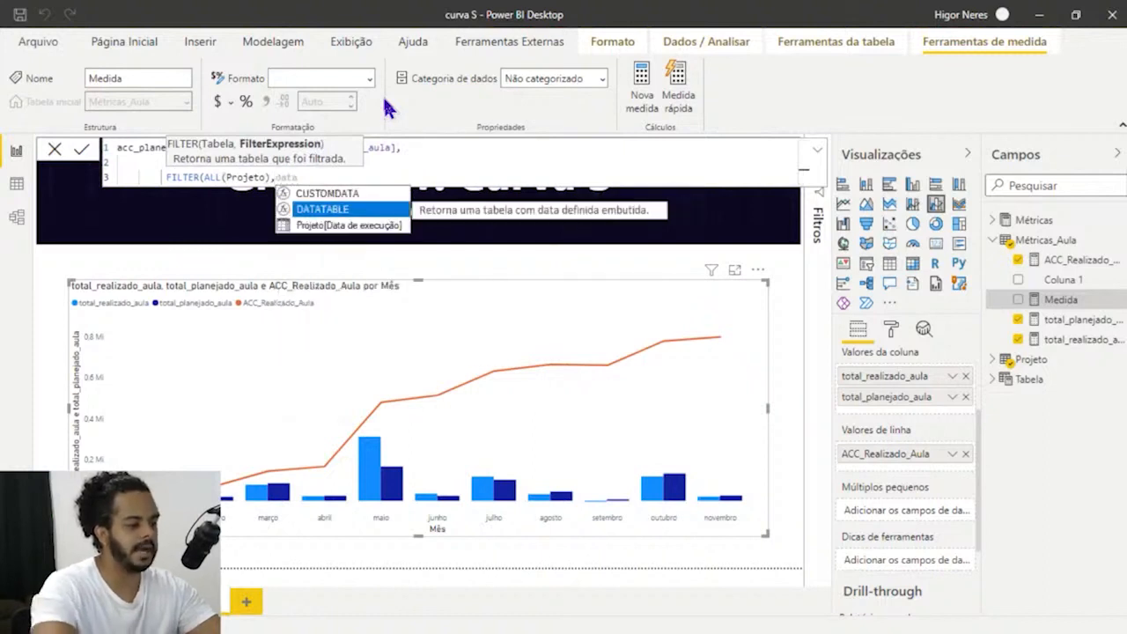
pyautogui.press('Tab')
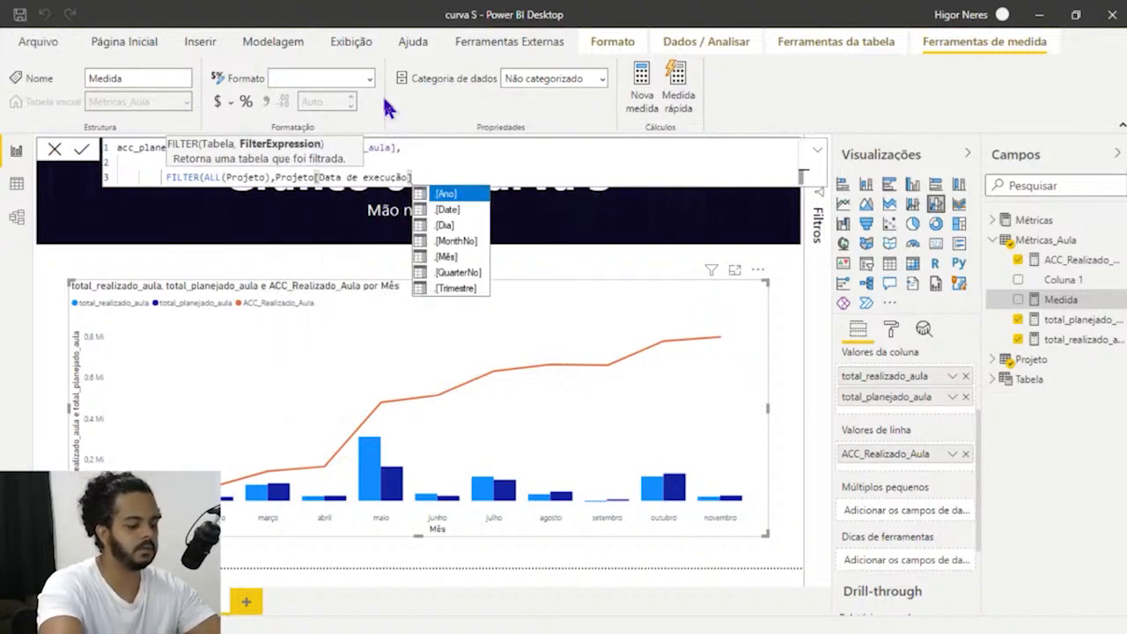
pyautogui.write('<=max')
pyautogui.press('Tab')
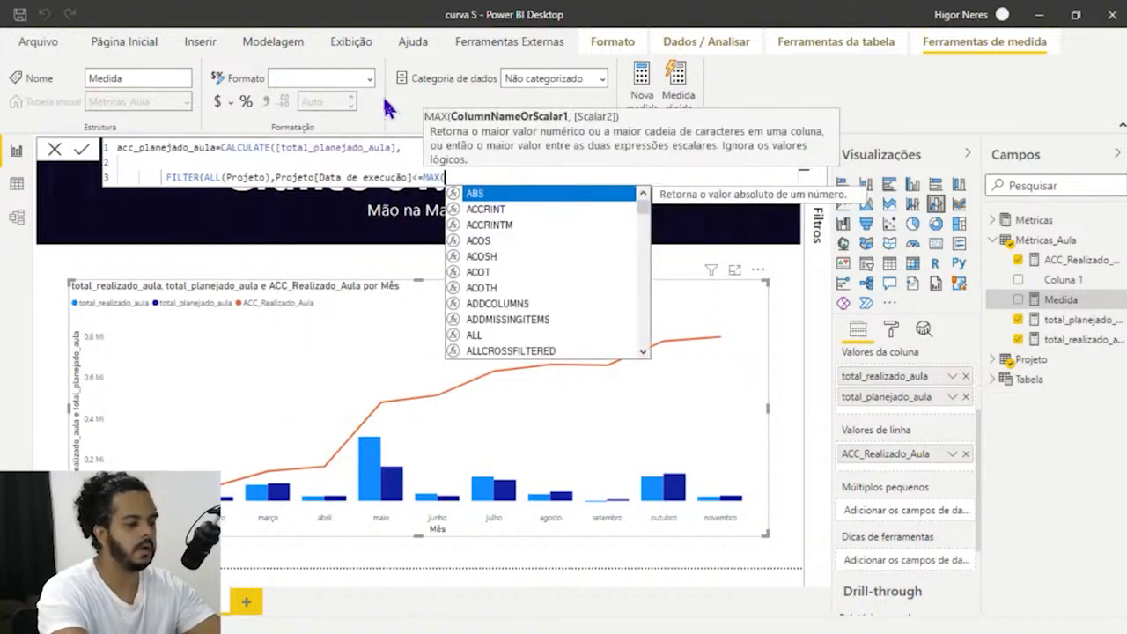
pyautogui.write('dat')
pyautogui.press('BackSpace')
pyautogui.press('BackSpace')
pyautogui.press('BackSpace')
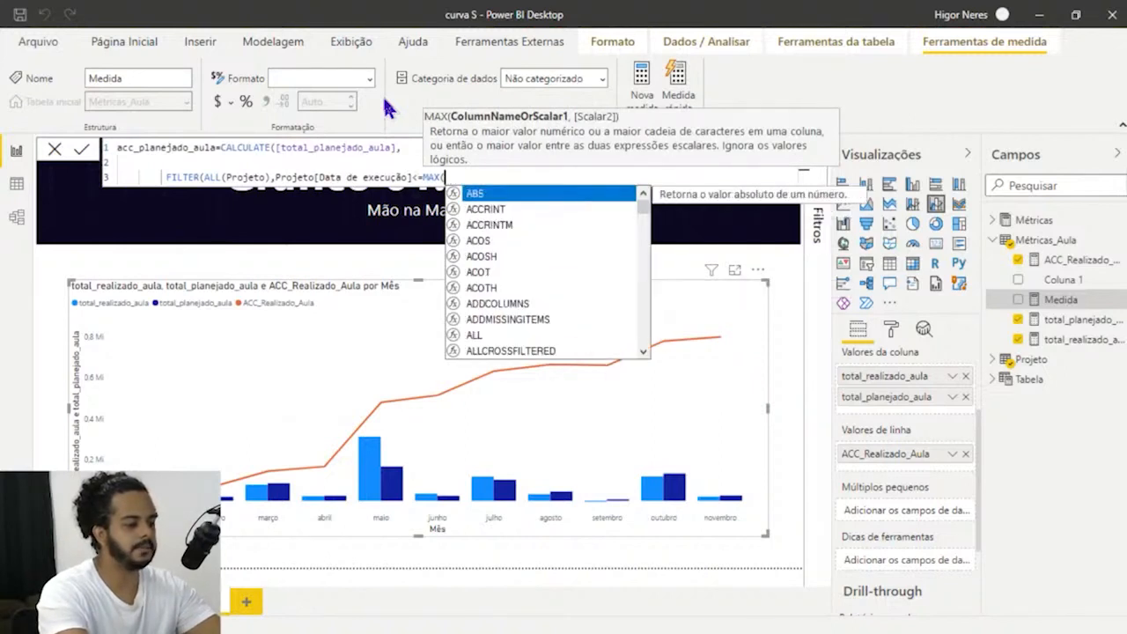
# Use Projeto[Data de execução] as the MAX argument, close all three parentheses and commit the acc_planejado_aula measure.
pyautogui.write('projeto')
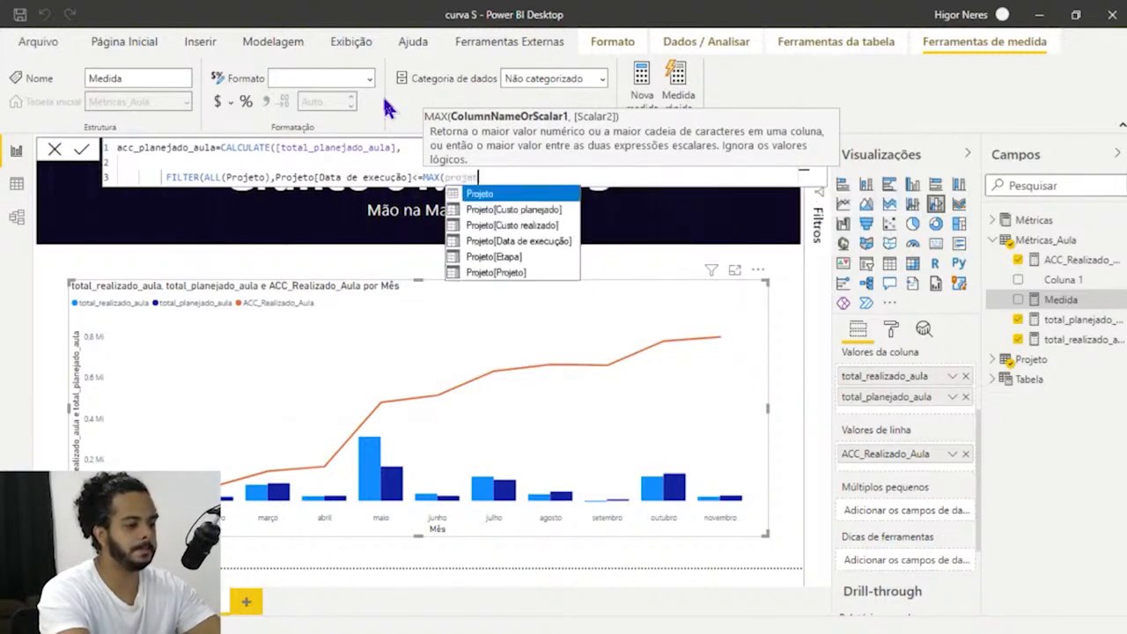
pyautogui.press('Down')
pyautogui.press('Down')
pyautogui.press('Down')
pyautogui.press('Tab')
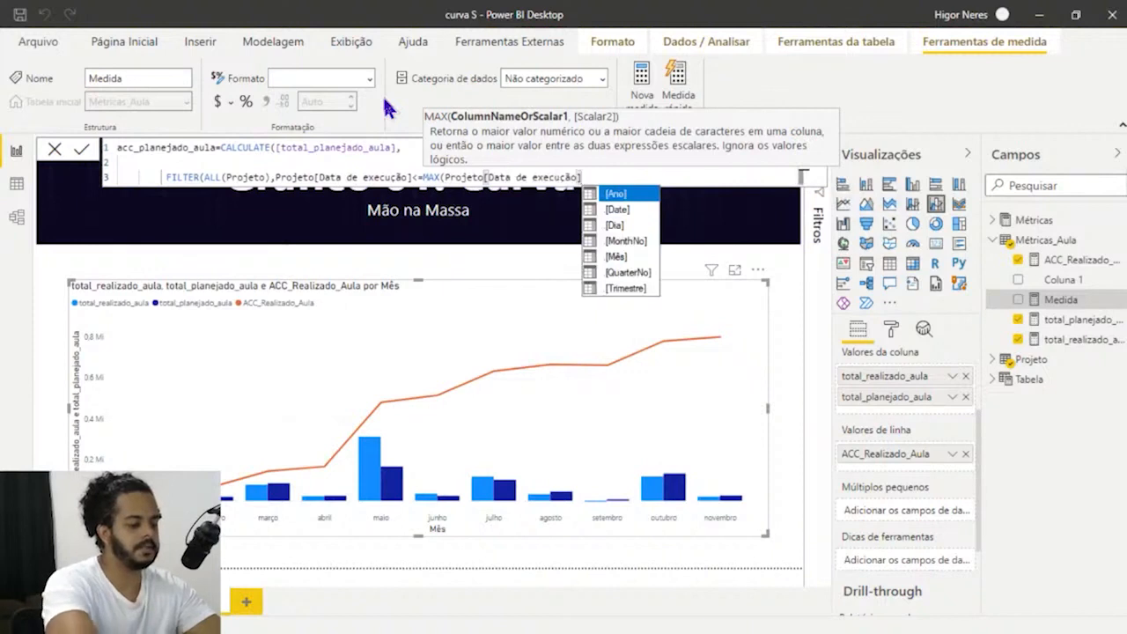
pyautogui.write('))')
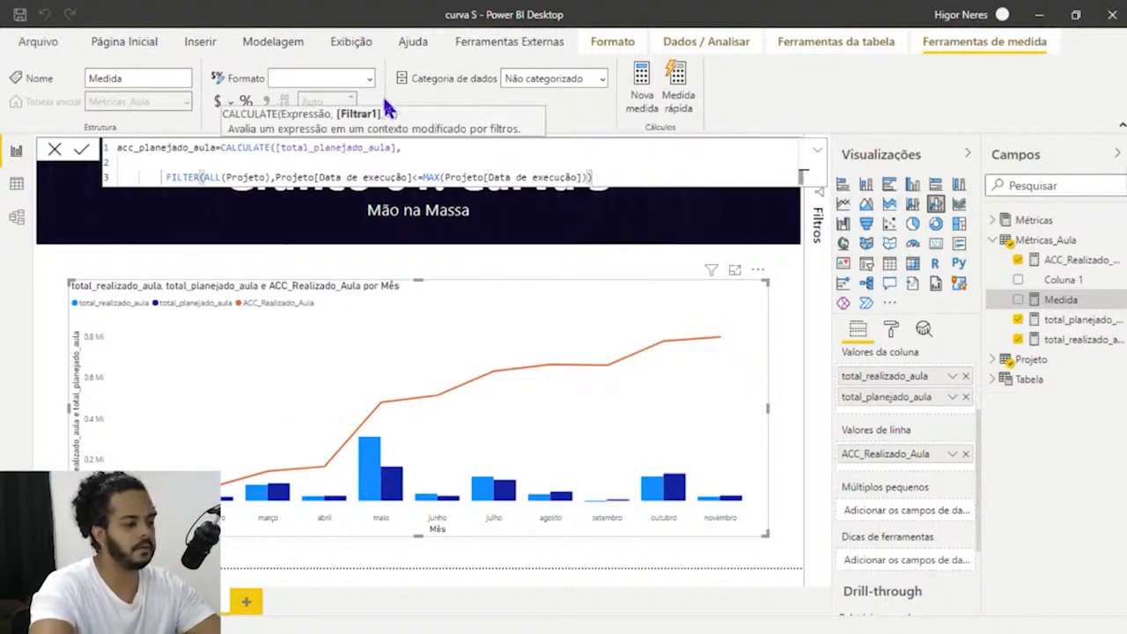
pyautogui.write(')')
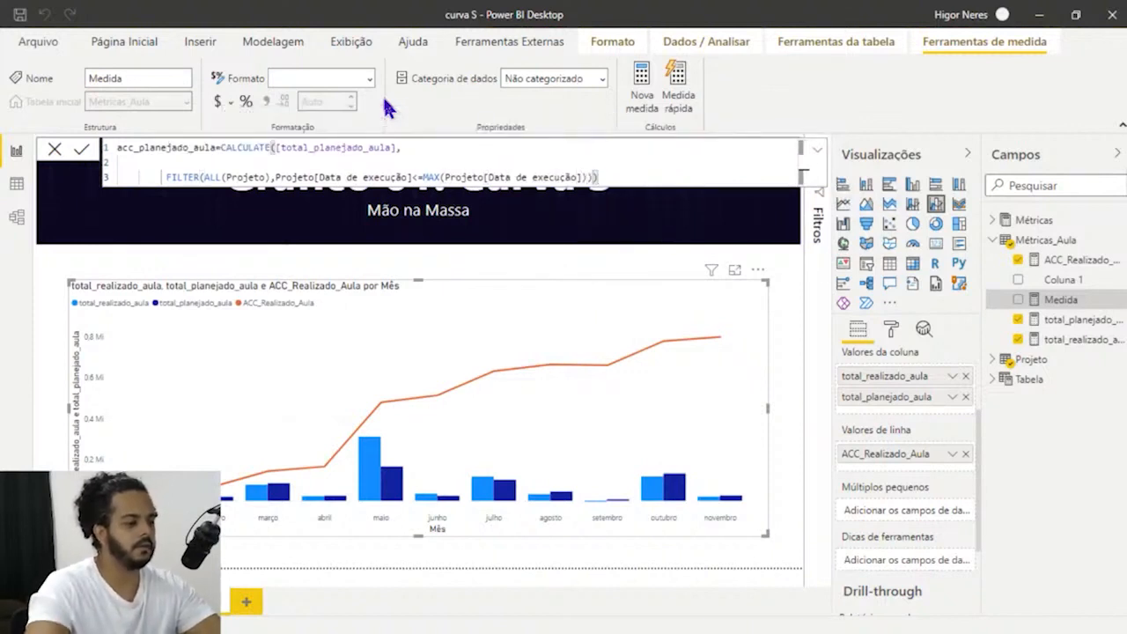
pyautogui.press('Return')
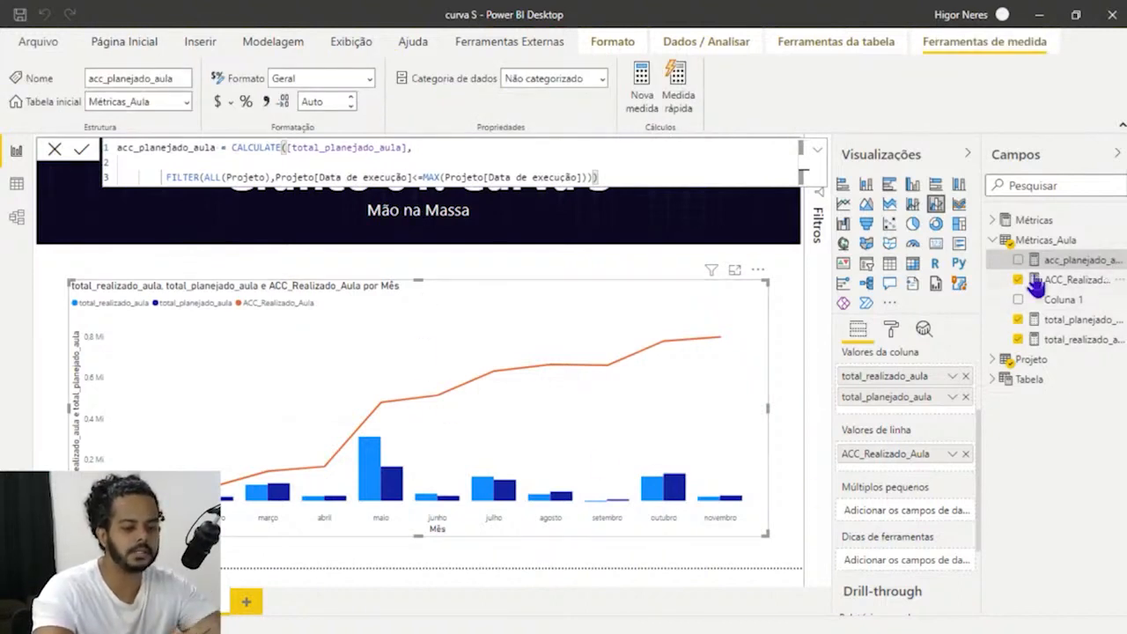
# Add acc_planejado_aula to the combo chart's line values below ACC_Realizado_Aula and shift the chart slightly to the right.
pyautogui.moveTo(1042, 273); pyautogui.dragTo(921, 480)
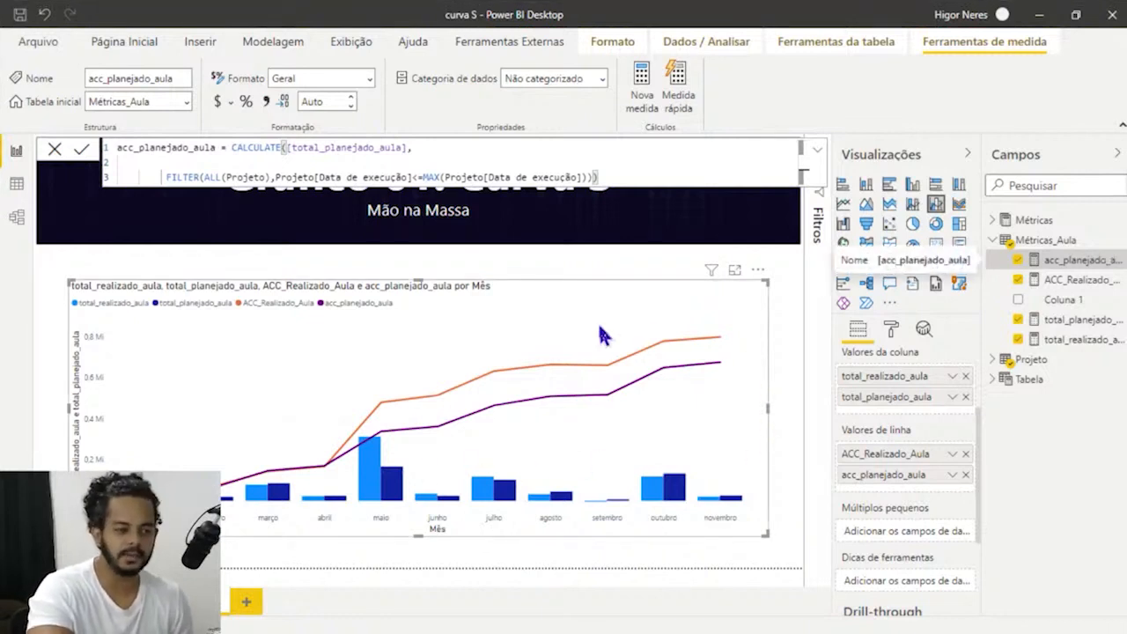
pyautogui.moveTo(589, 332)
pyautogui.mouseDown()
pyautogui.moveTo(602, 321)
pyautogui.moveTo(596, 331)
pyautogui.mouseUp()
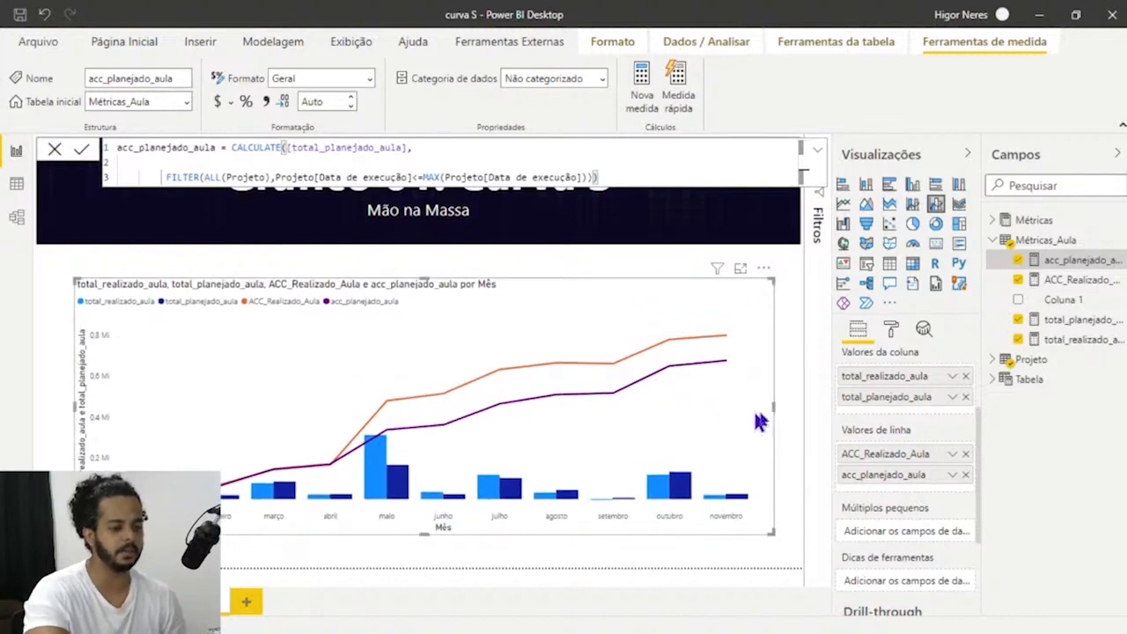